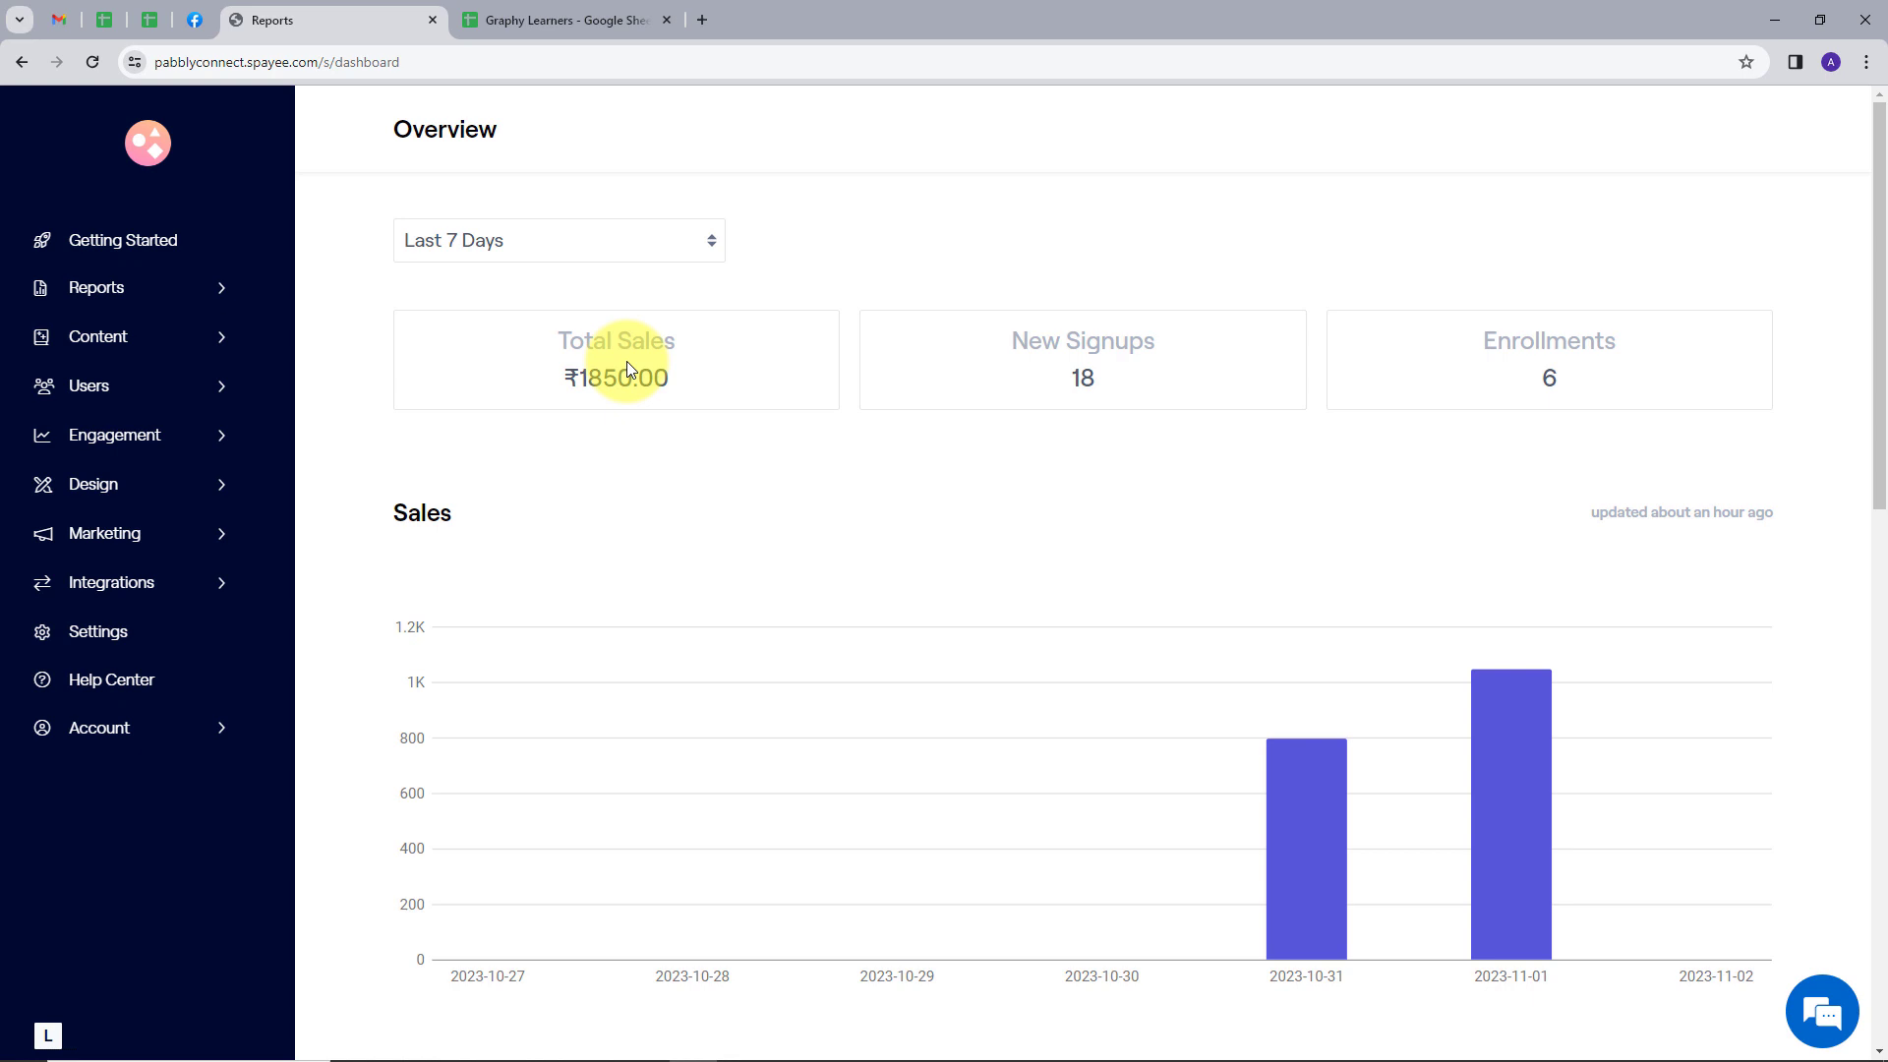
Review the learner names, emails and mobile numbers in the Graphy Learners spreadsheet
key("ctrl+Tab")
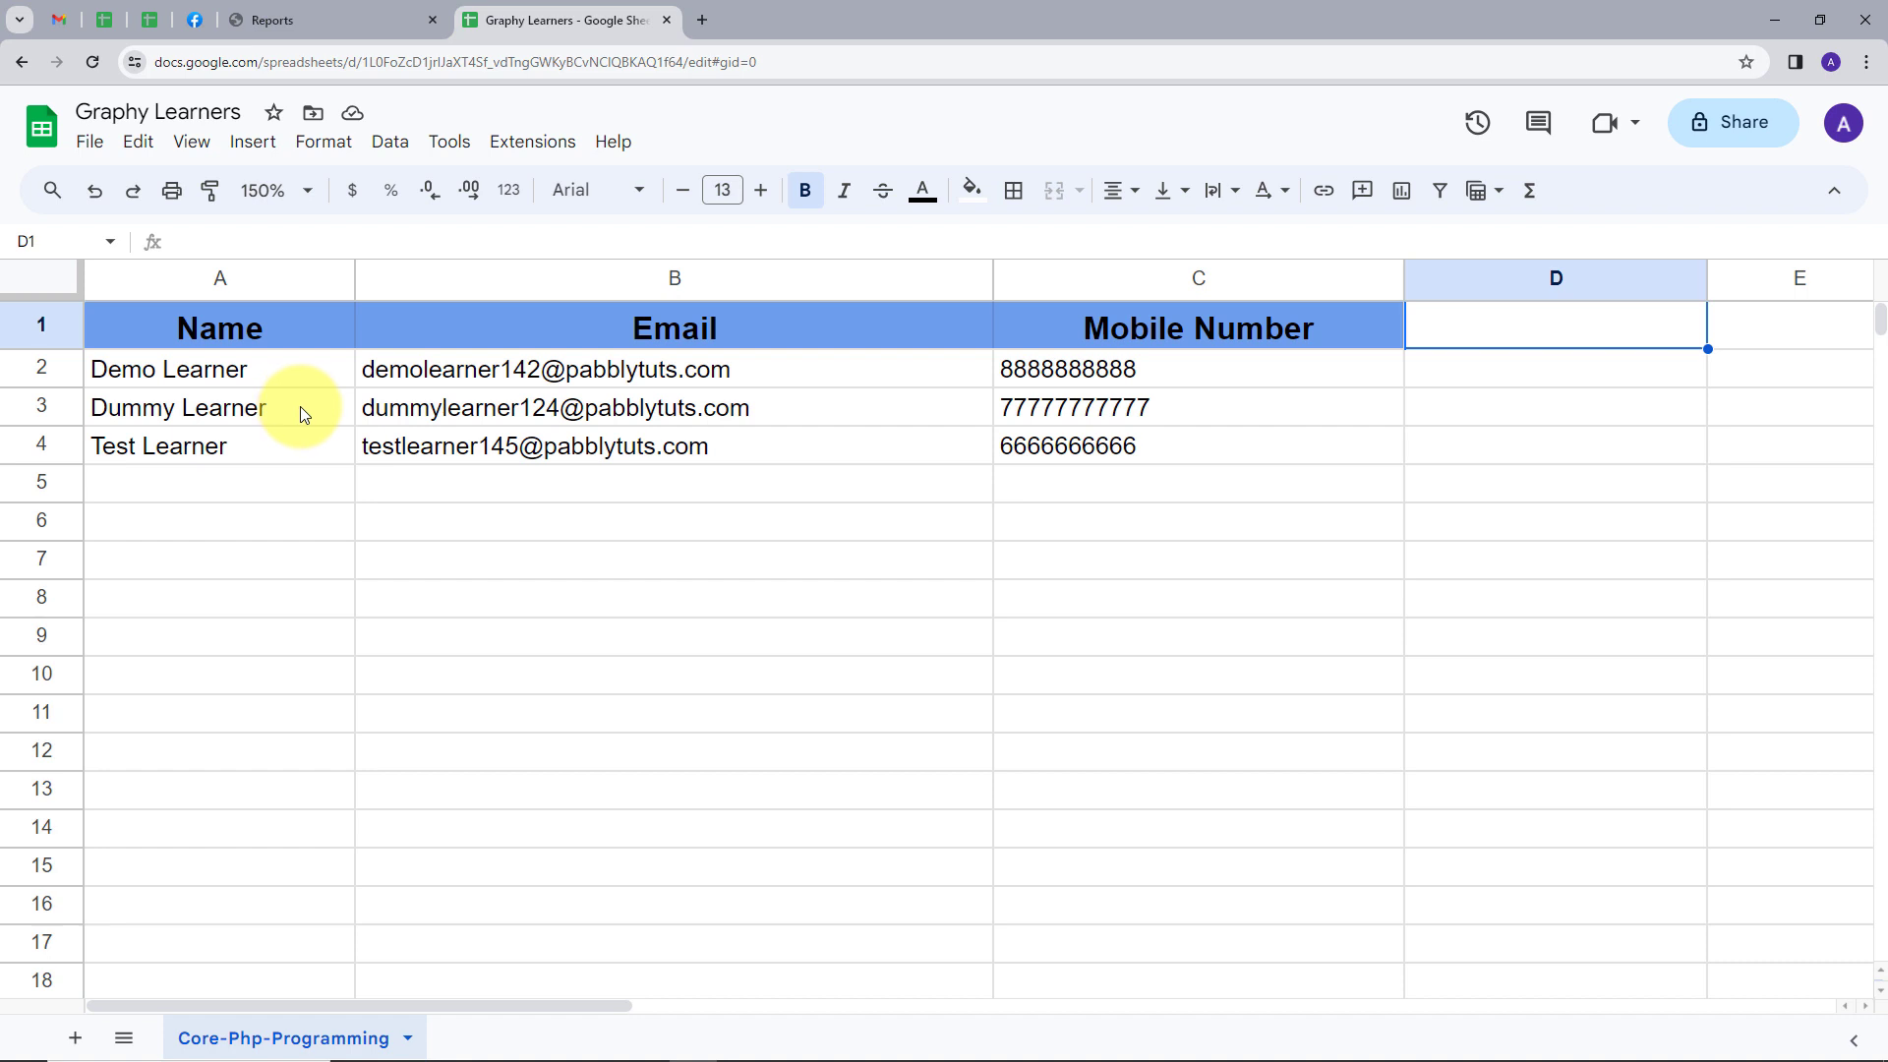
left_click(295, 18)
left_click(571, 35)
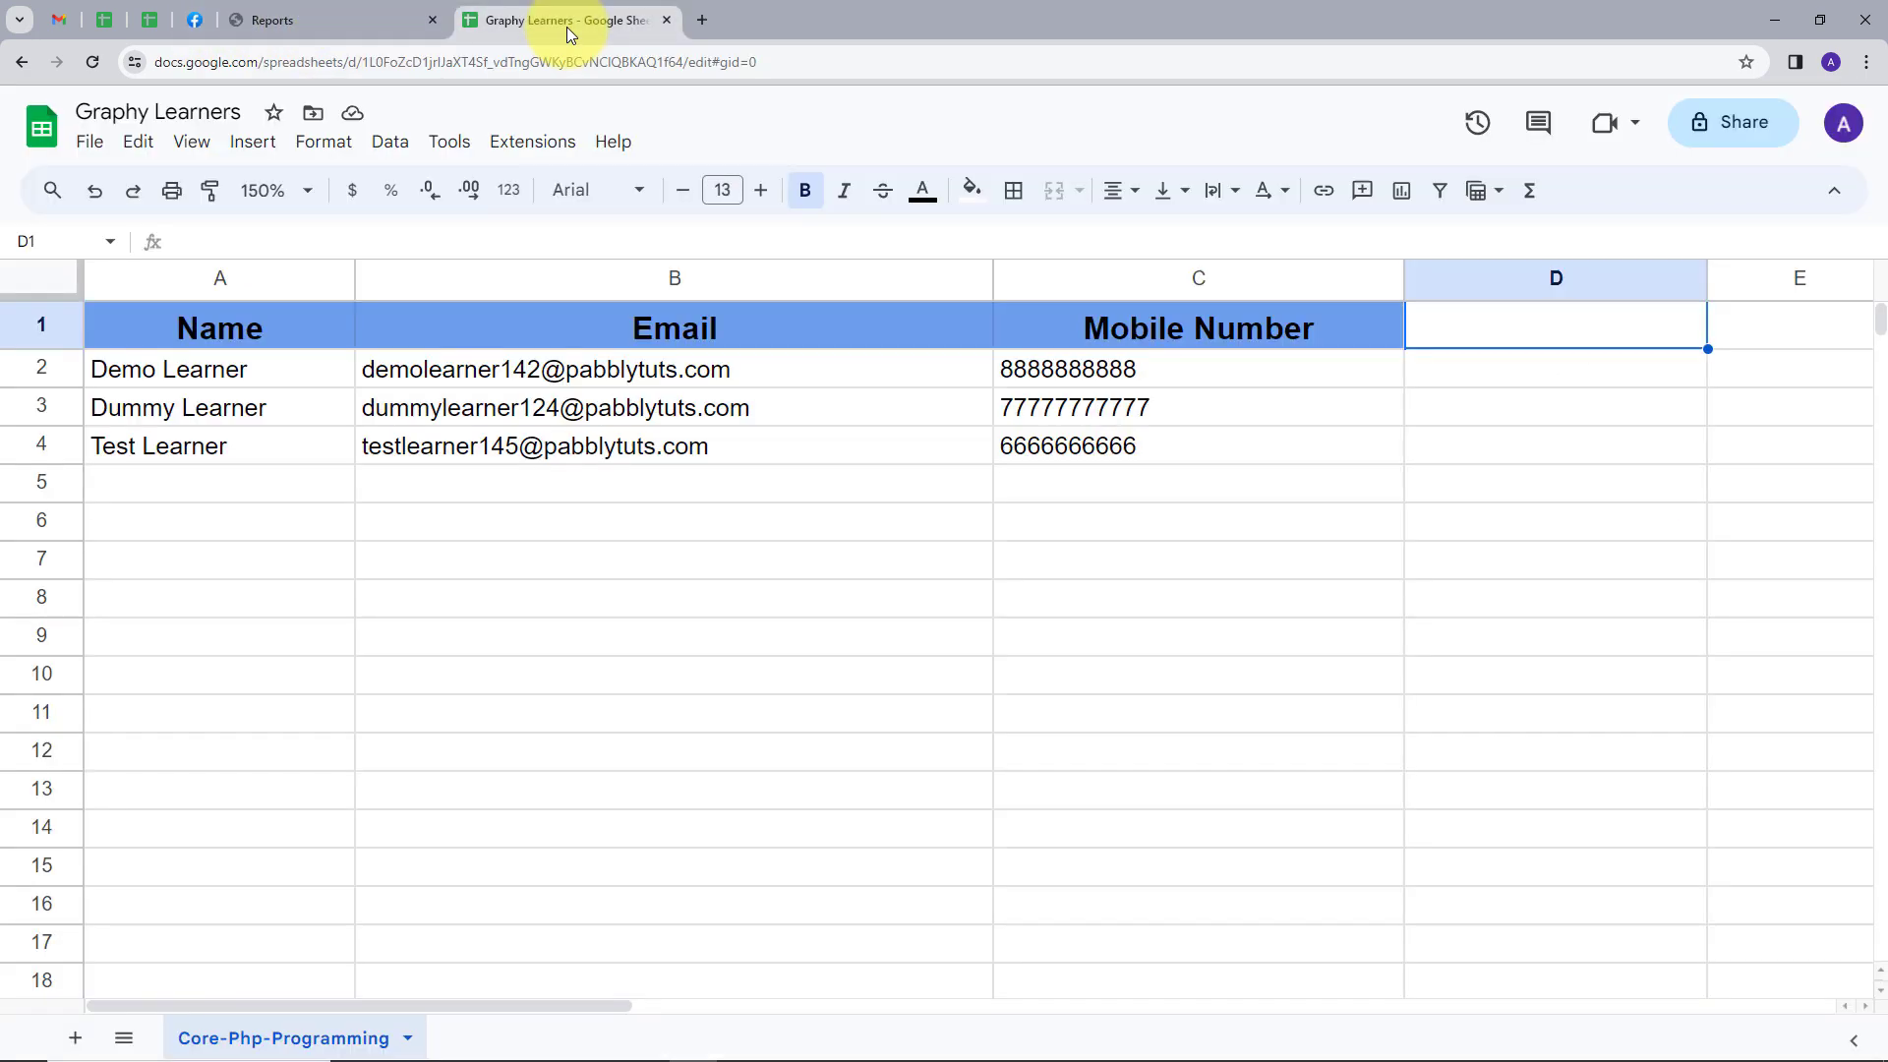
Open pabbly.com in a new browser tab, sign in and access Pabbly Connect
left_click(706, 27)
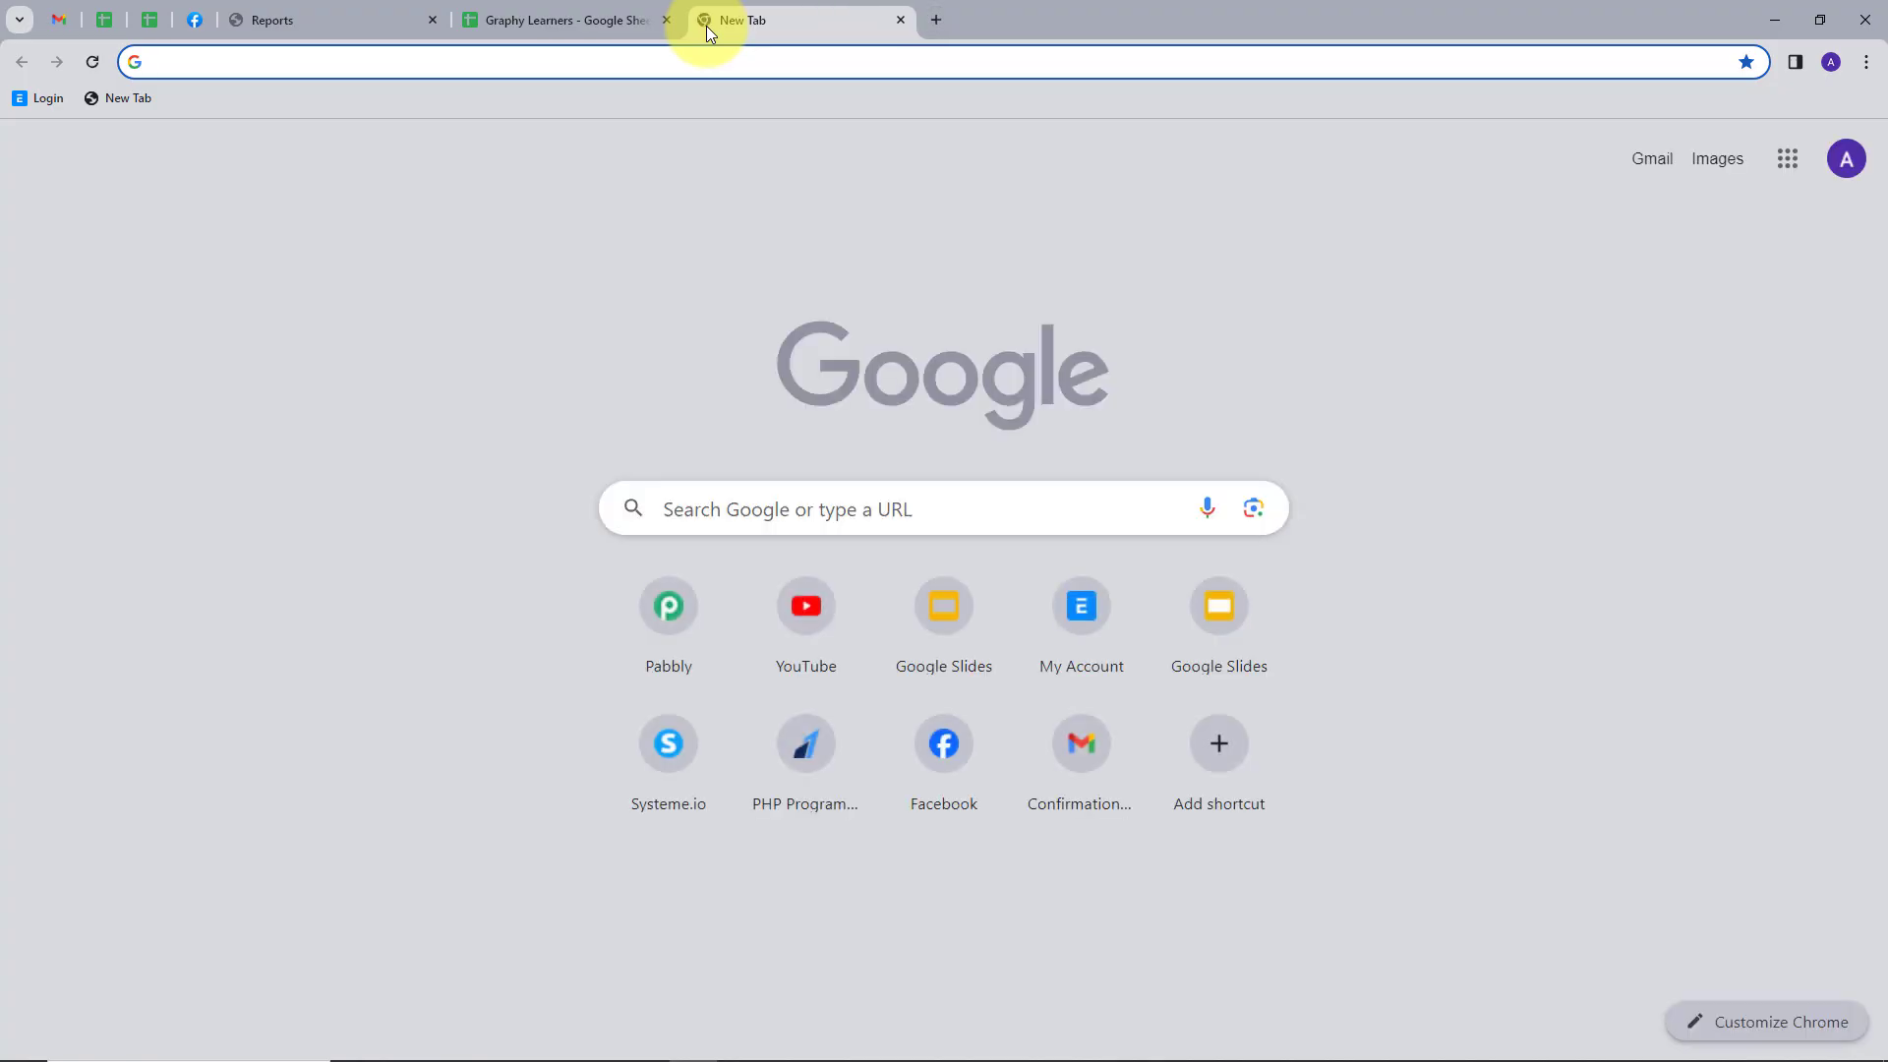
type("pabbly.com")
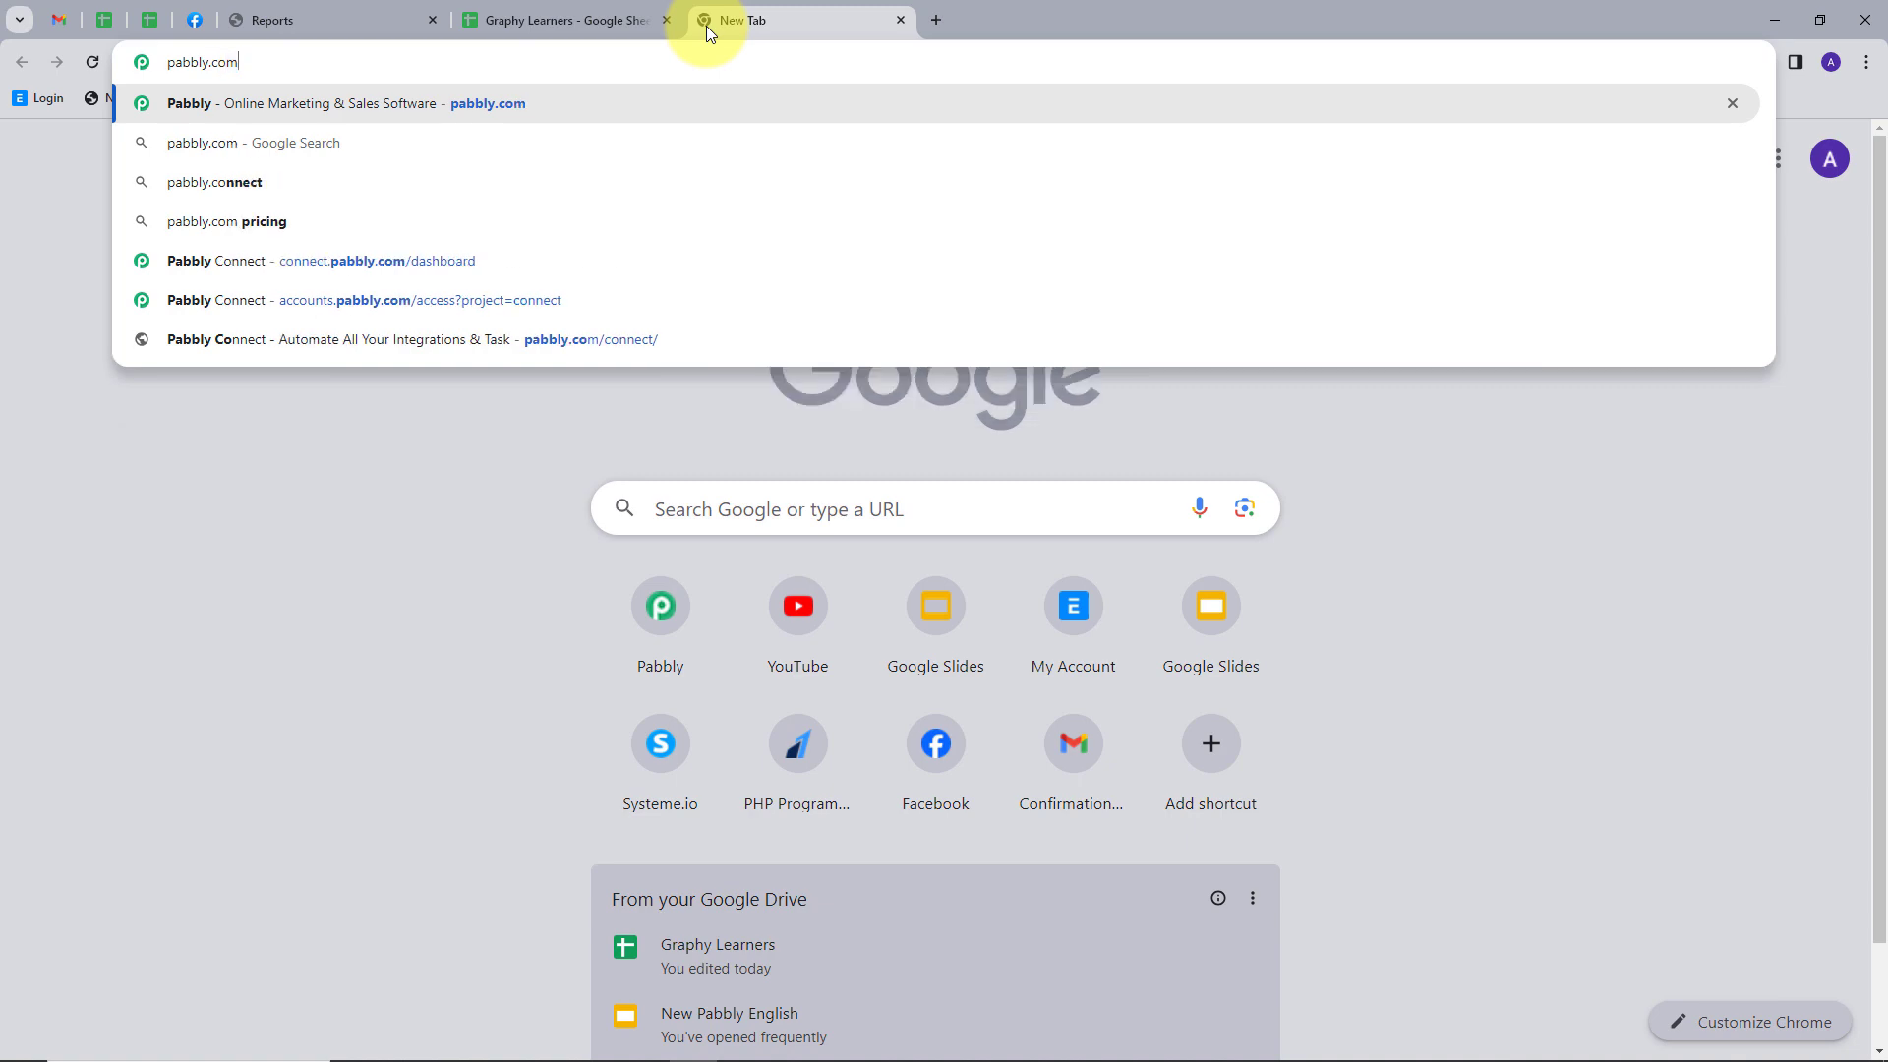
key("Return")
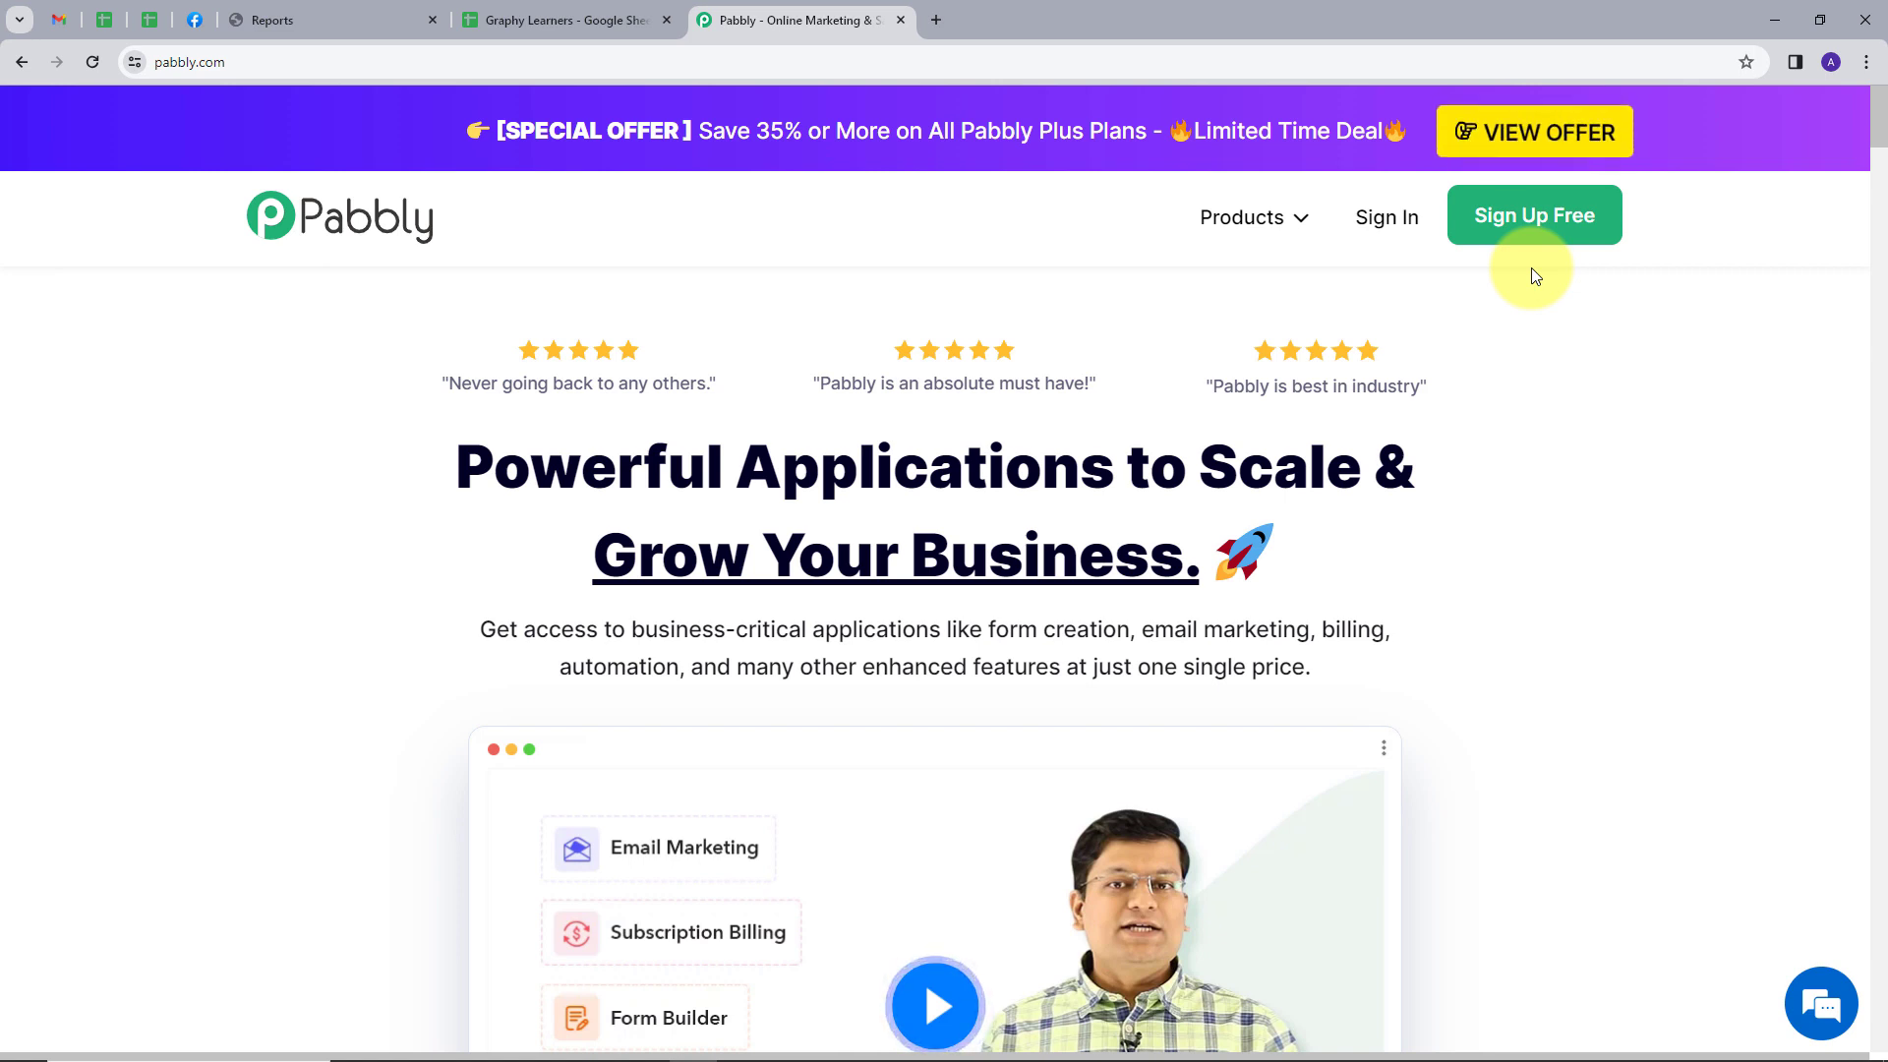
left_click(1383, 218)
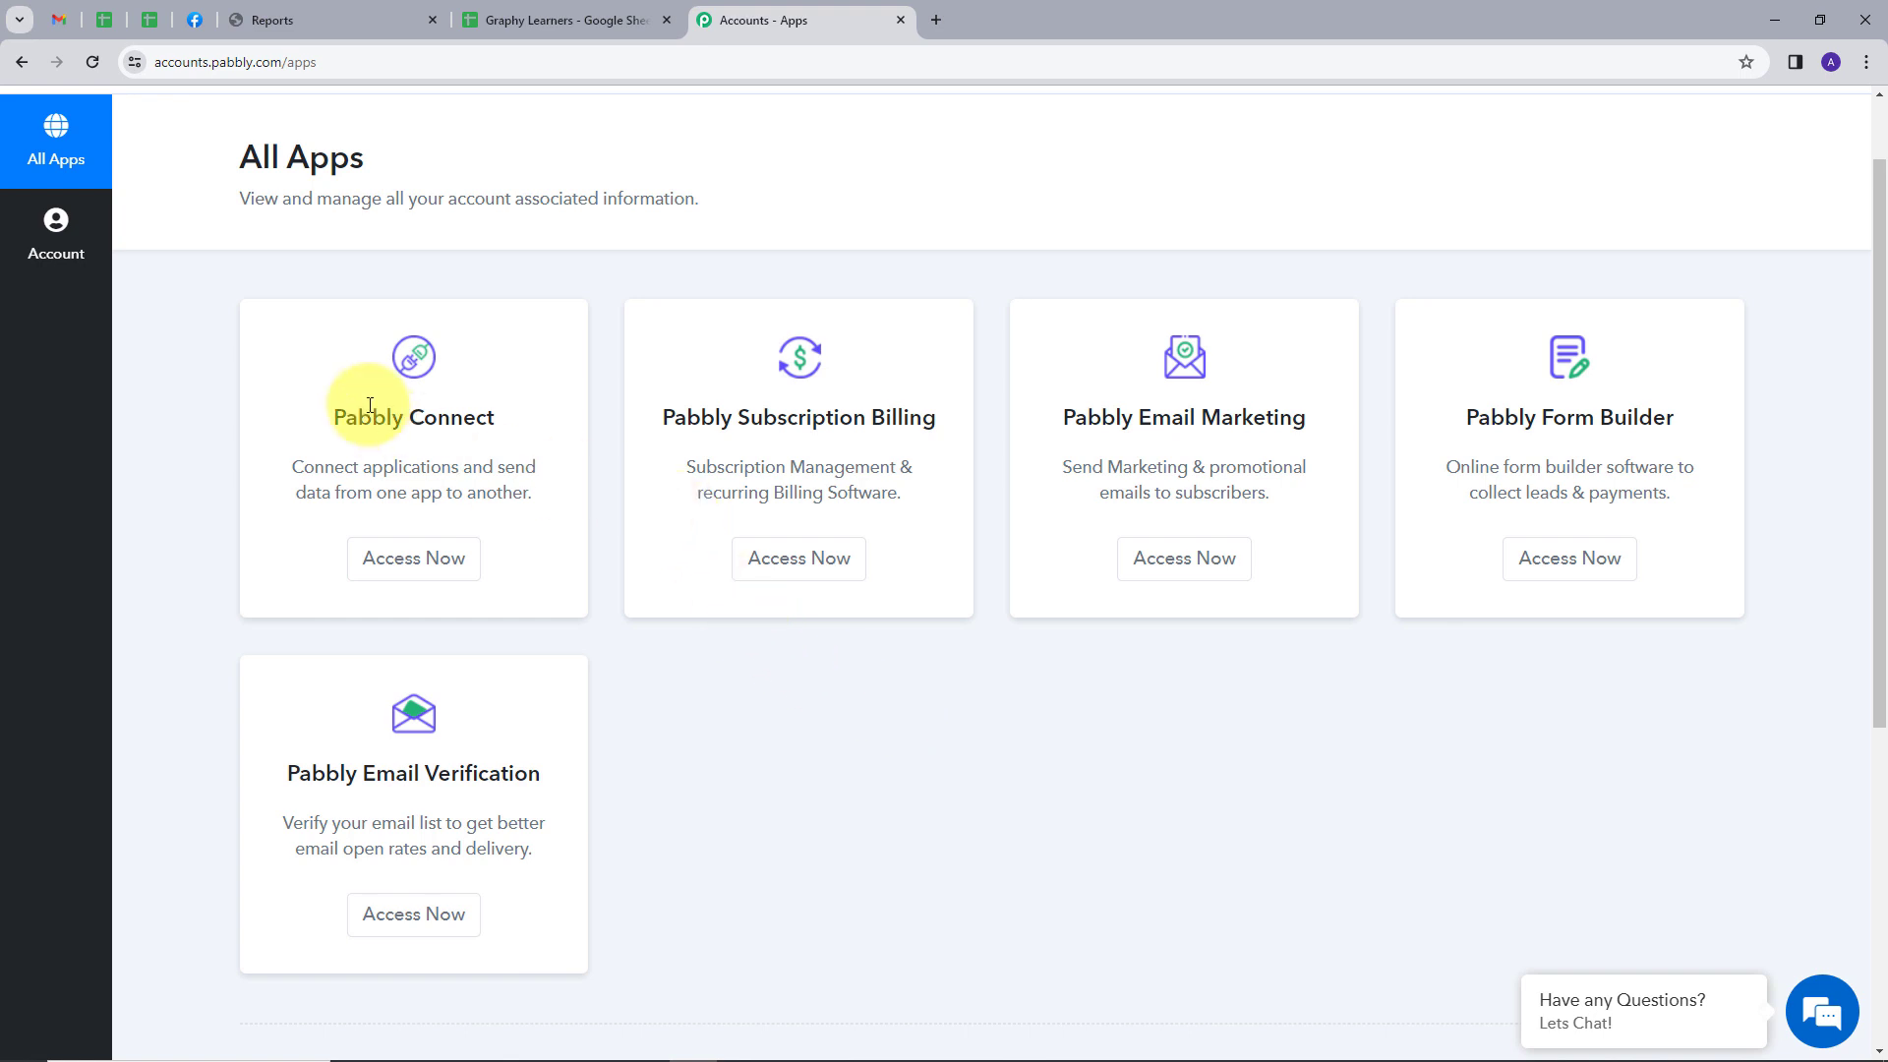
left_click(406, 568)
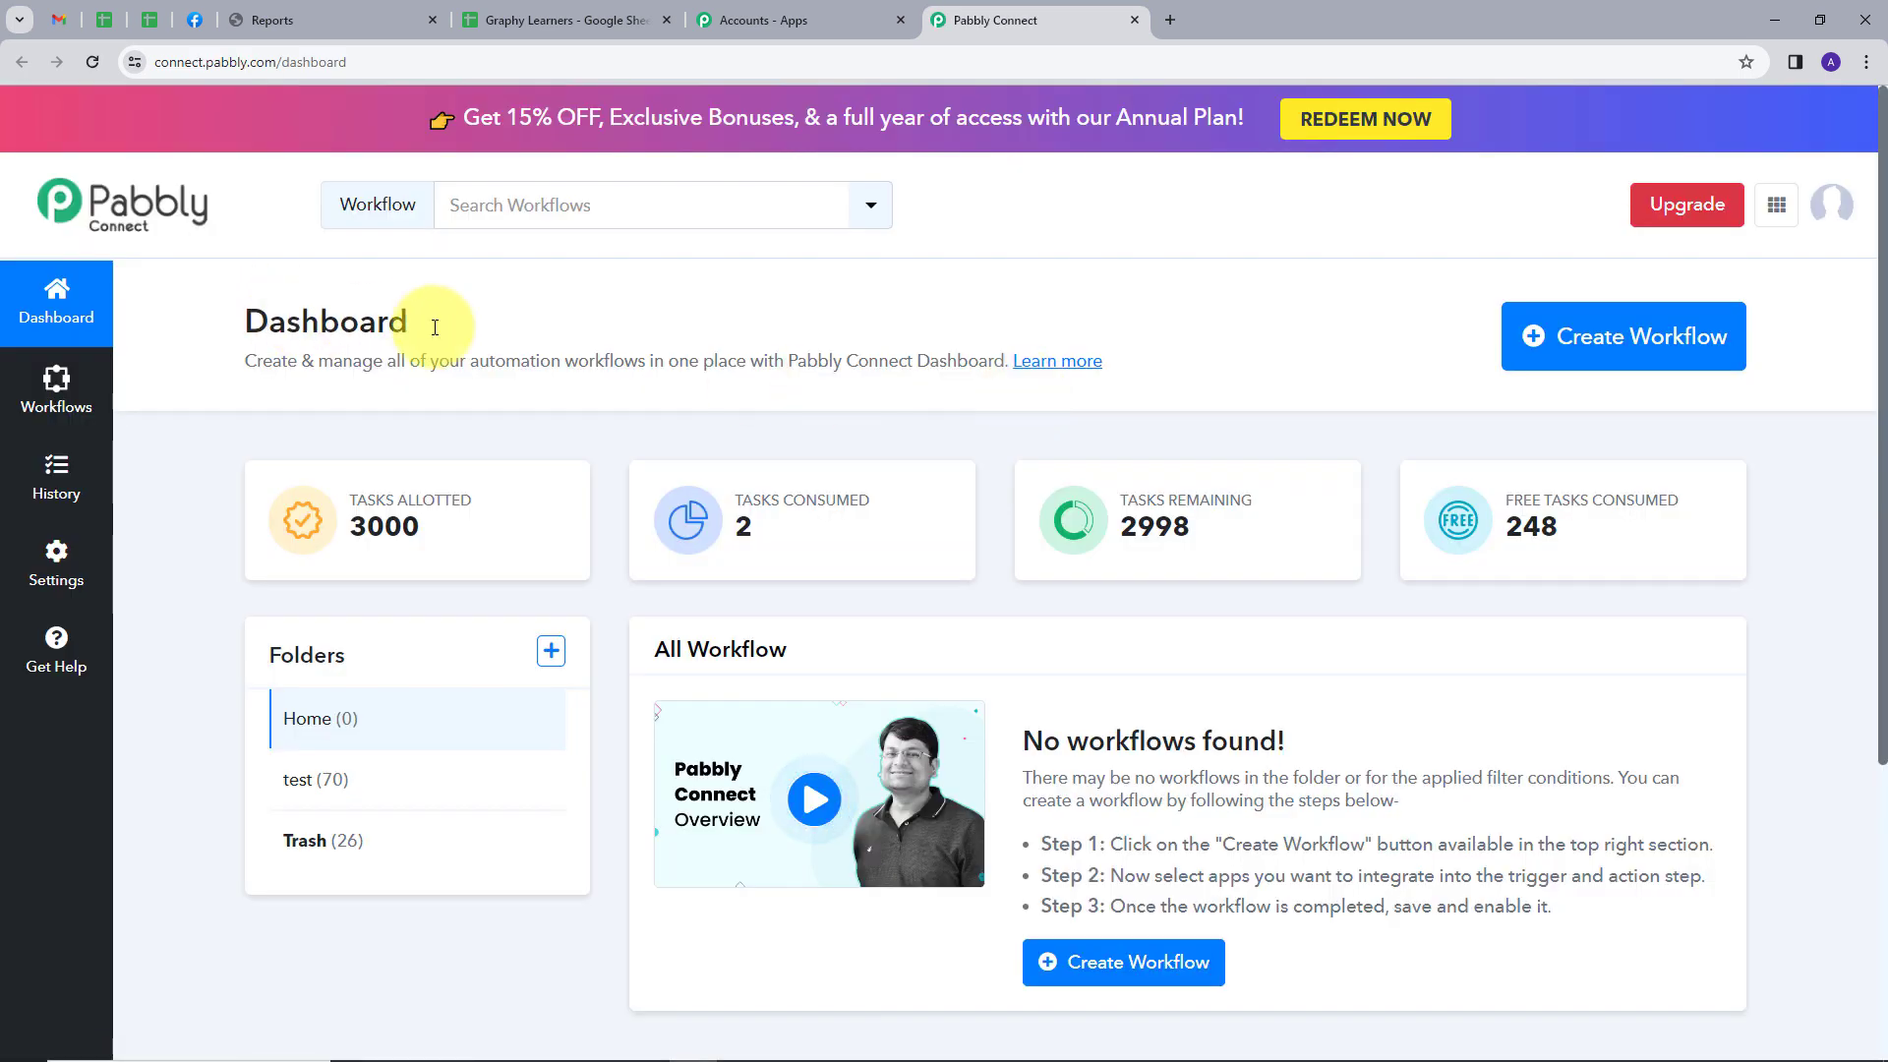
Create a workflow named "Unenroll Learner from Graphy Course from Google Sheet" in the Home folder
scroll(830, 388, "down", 1)
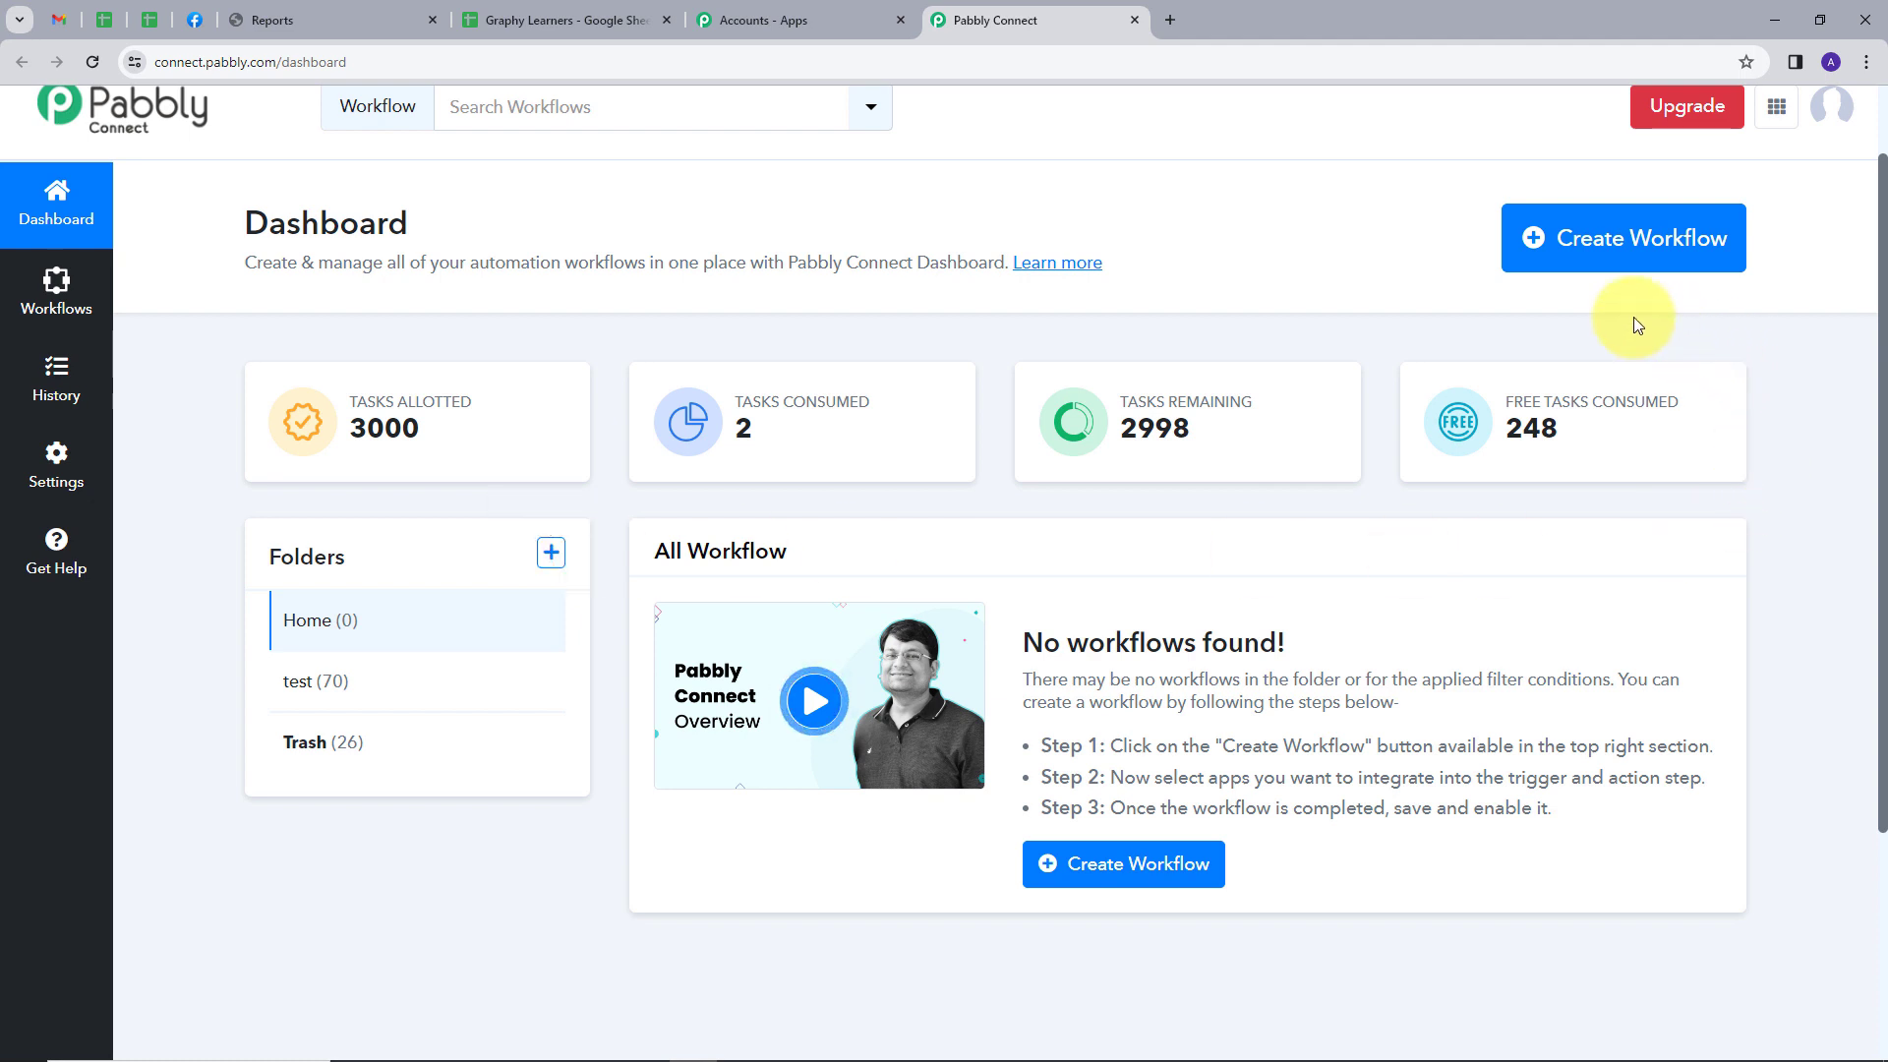
left_click(1623, 256)
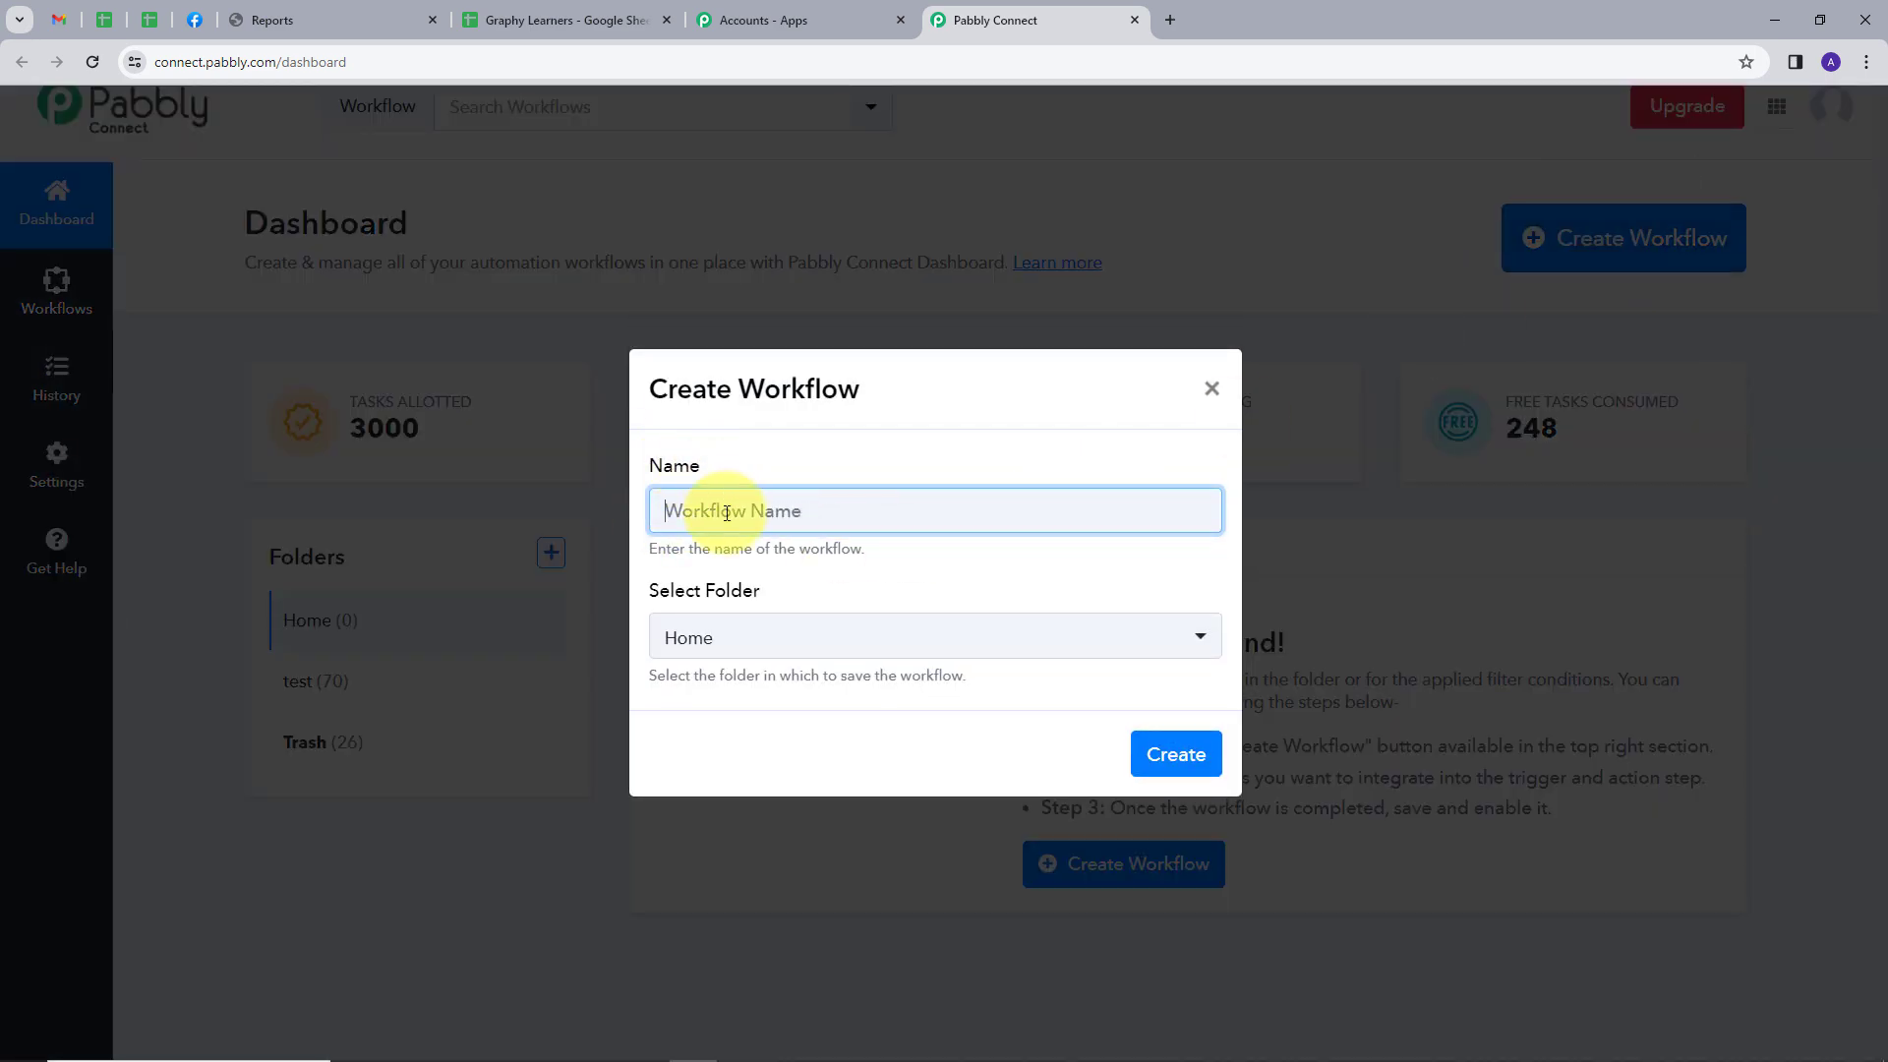
type("Unenroll Learner from Graphy Course from Google Sheet")
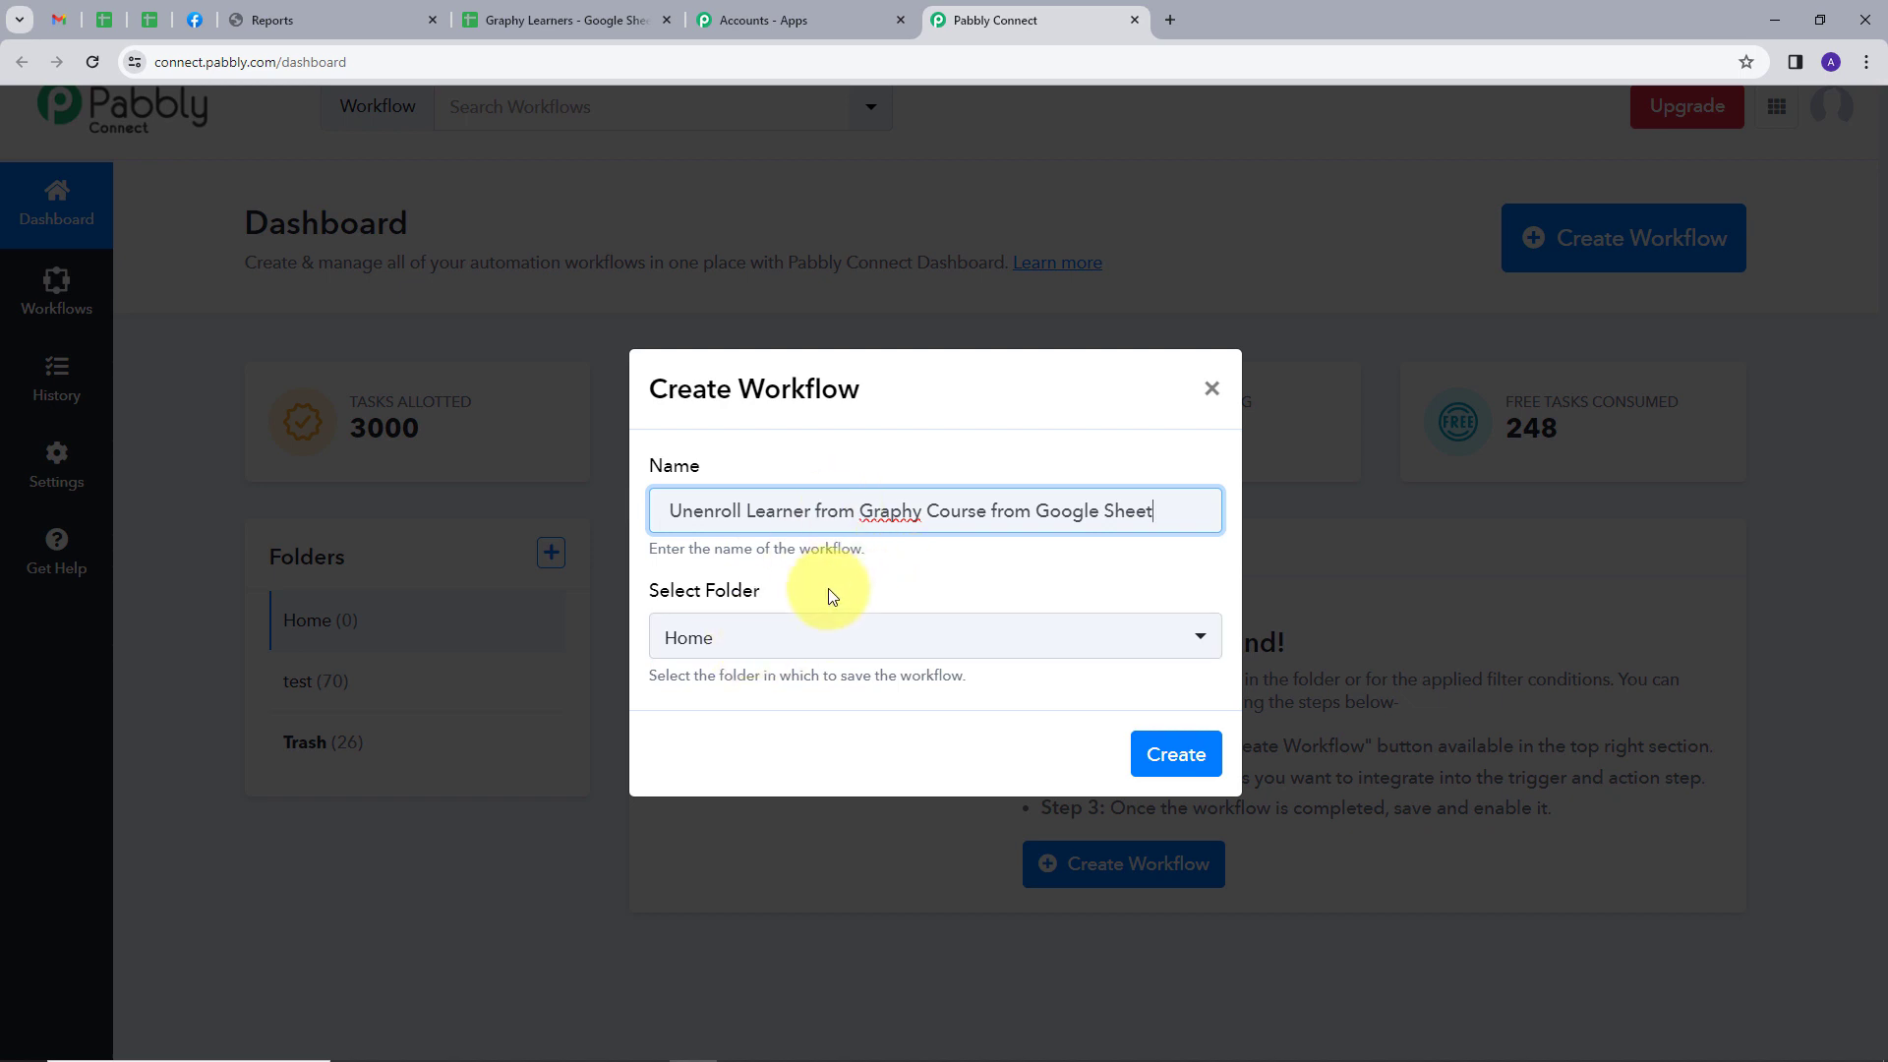
left_click(752, 643)
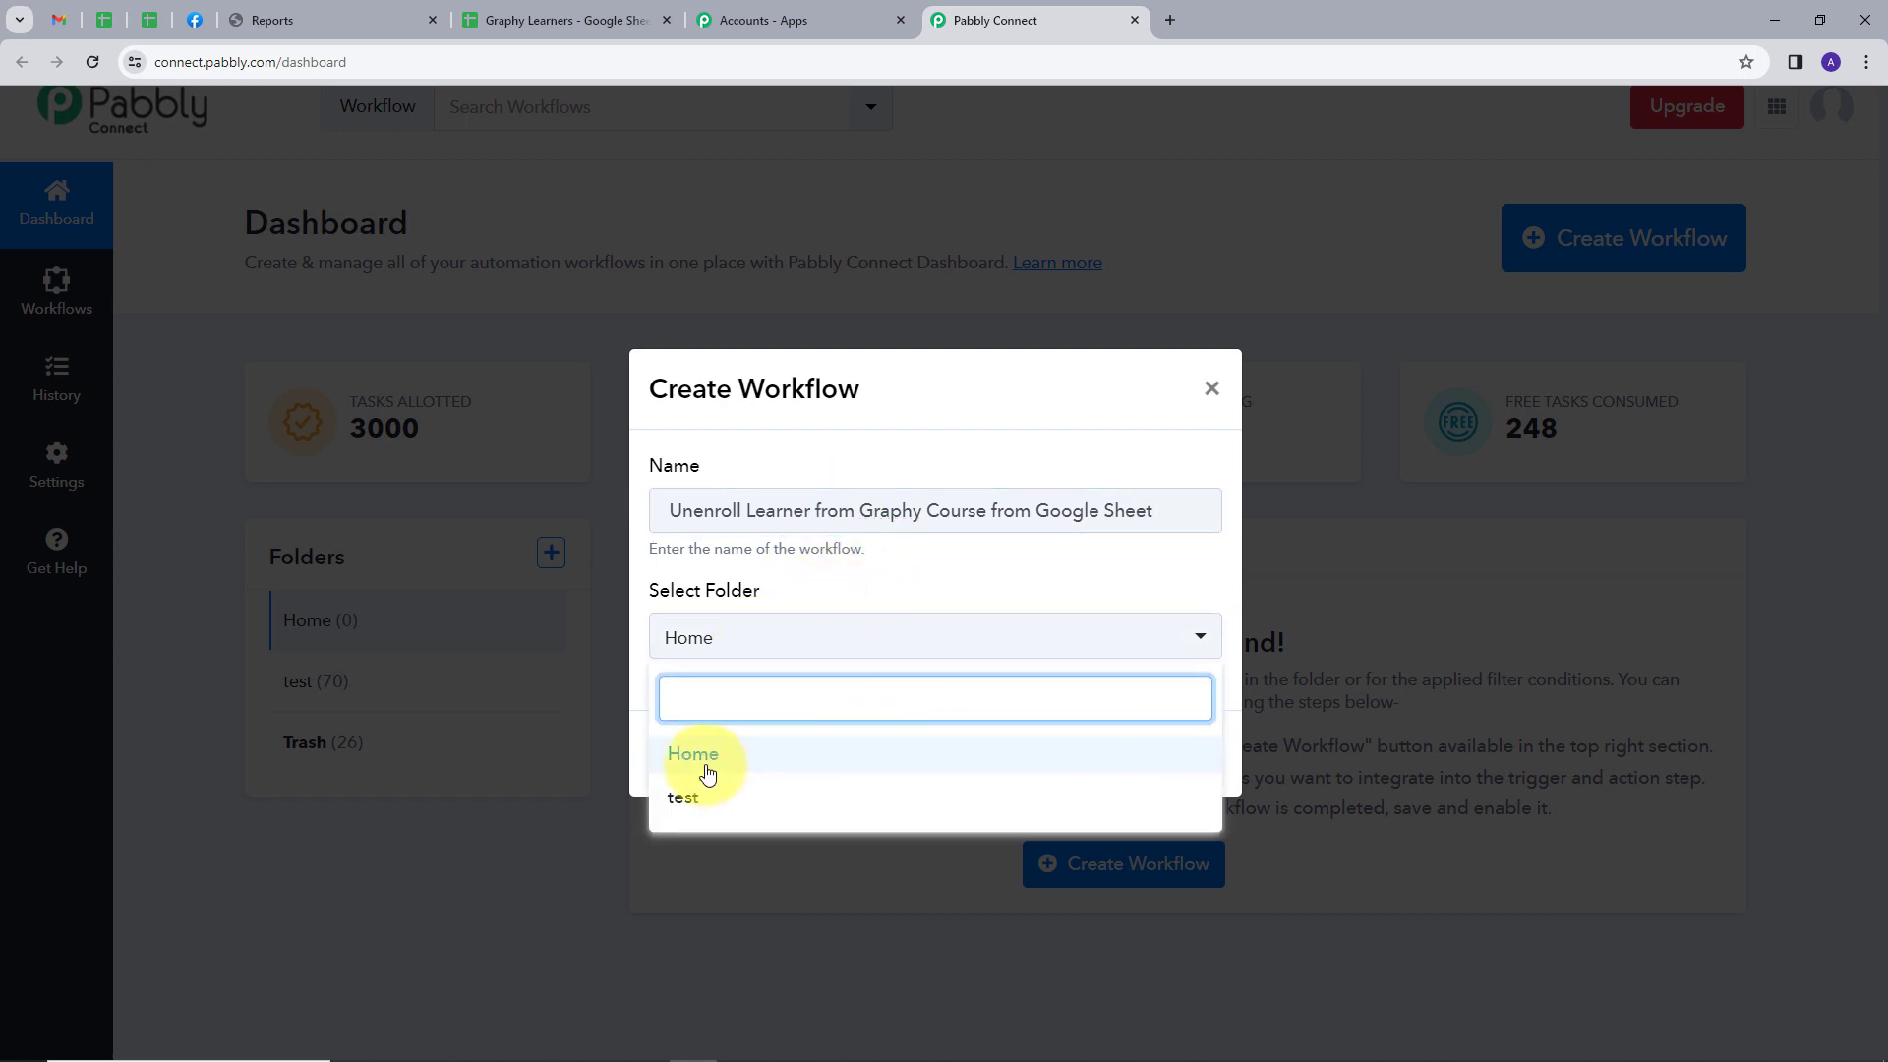
left_click(701, 760)
left_click(1176, 759)
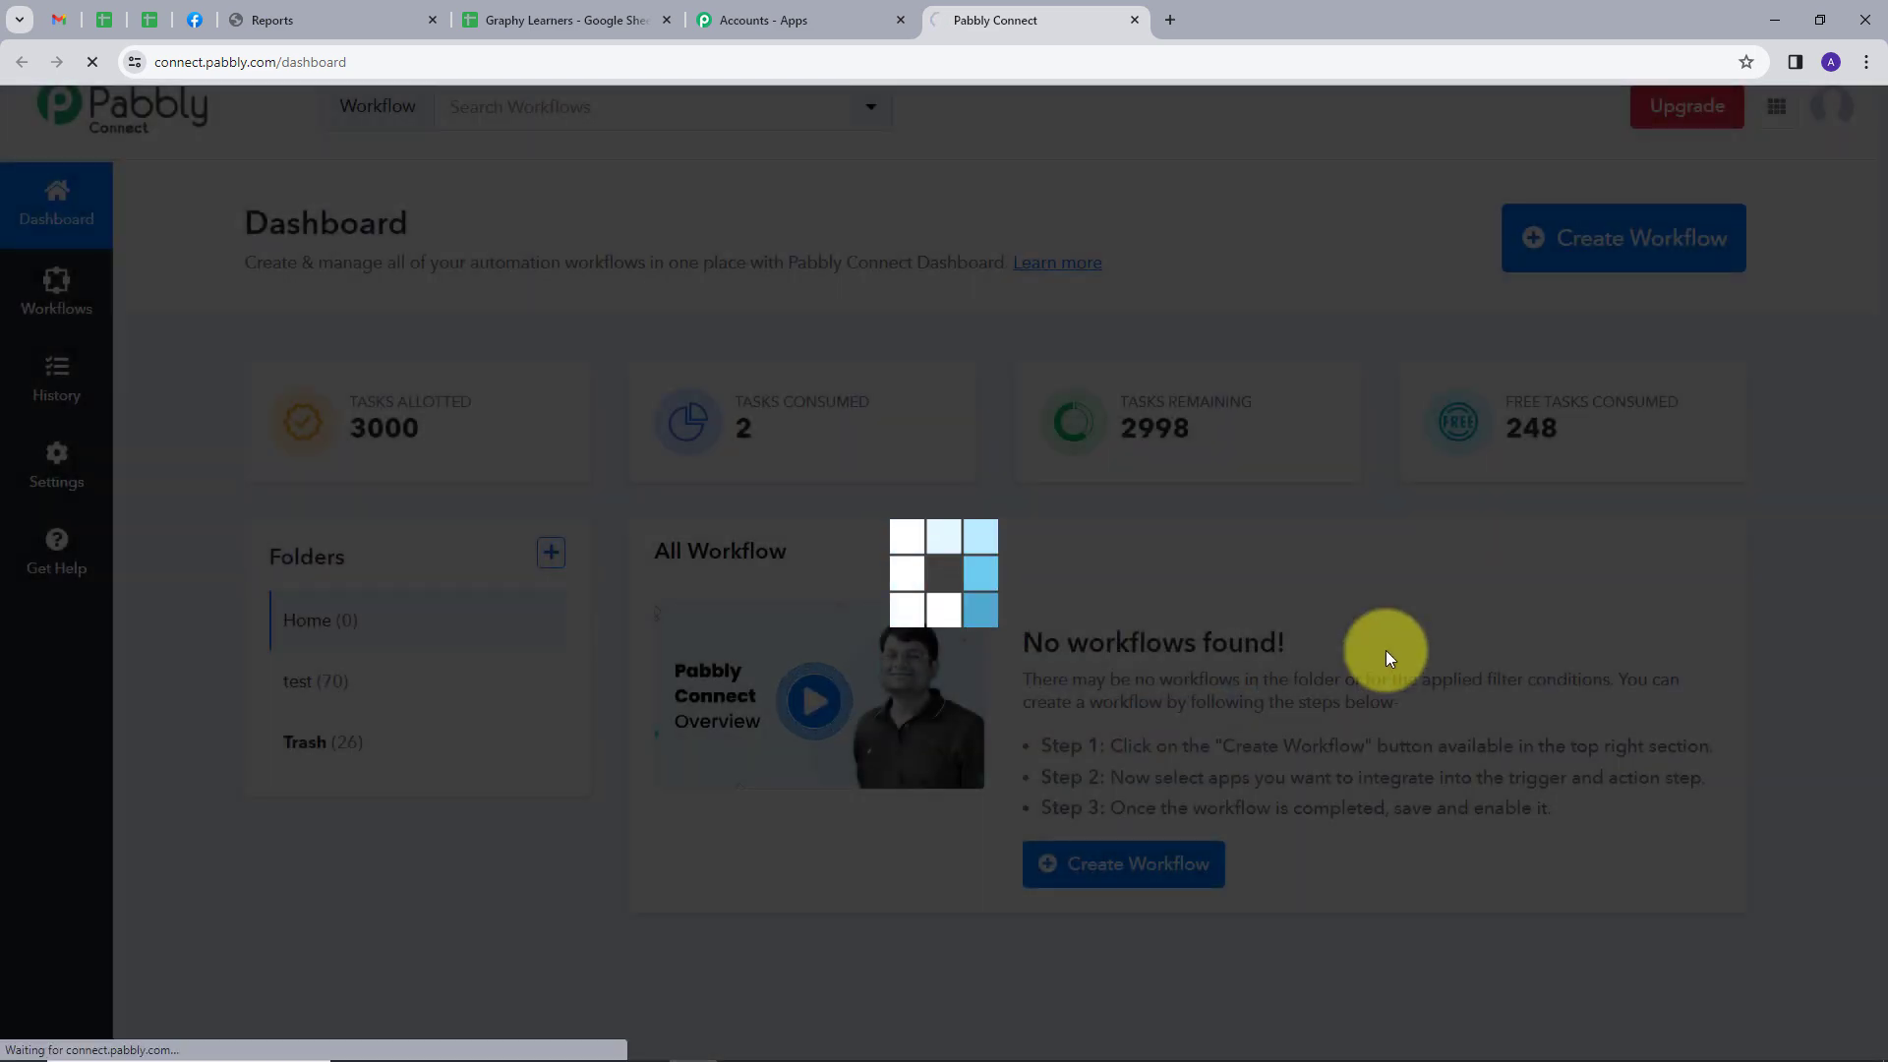
Set the workflow trigger to Google Sheets with the event New or Updated Spreadsheet Row
scroll(617, 407, "down", 1)
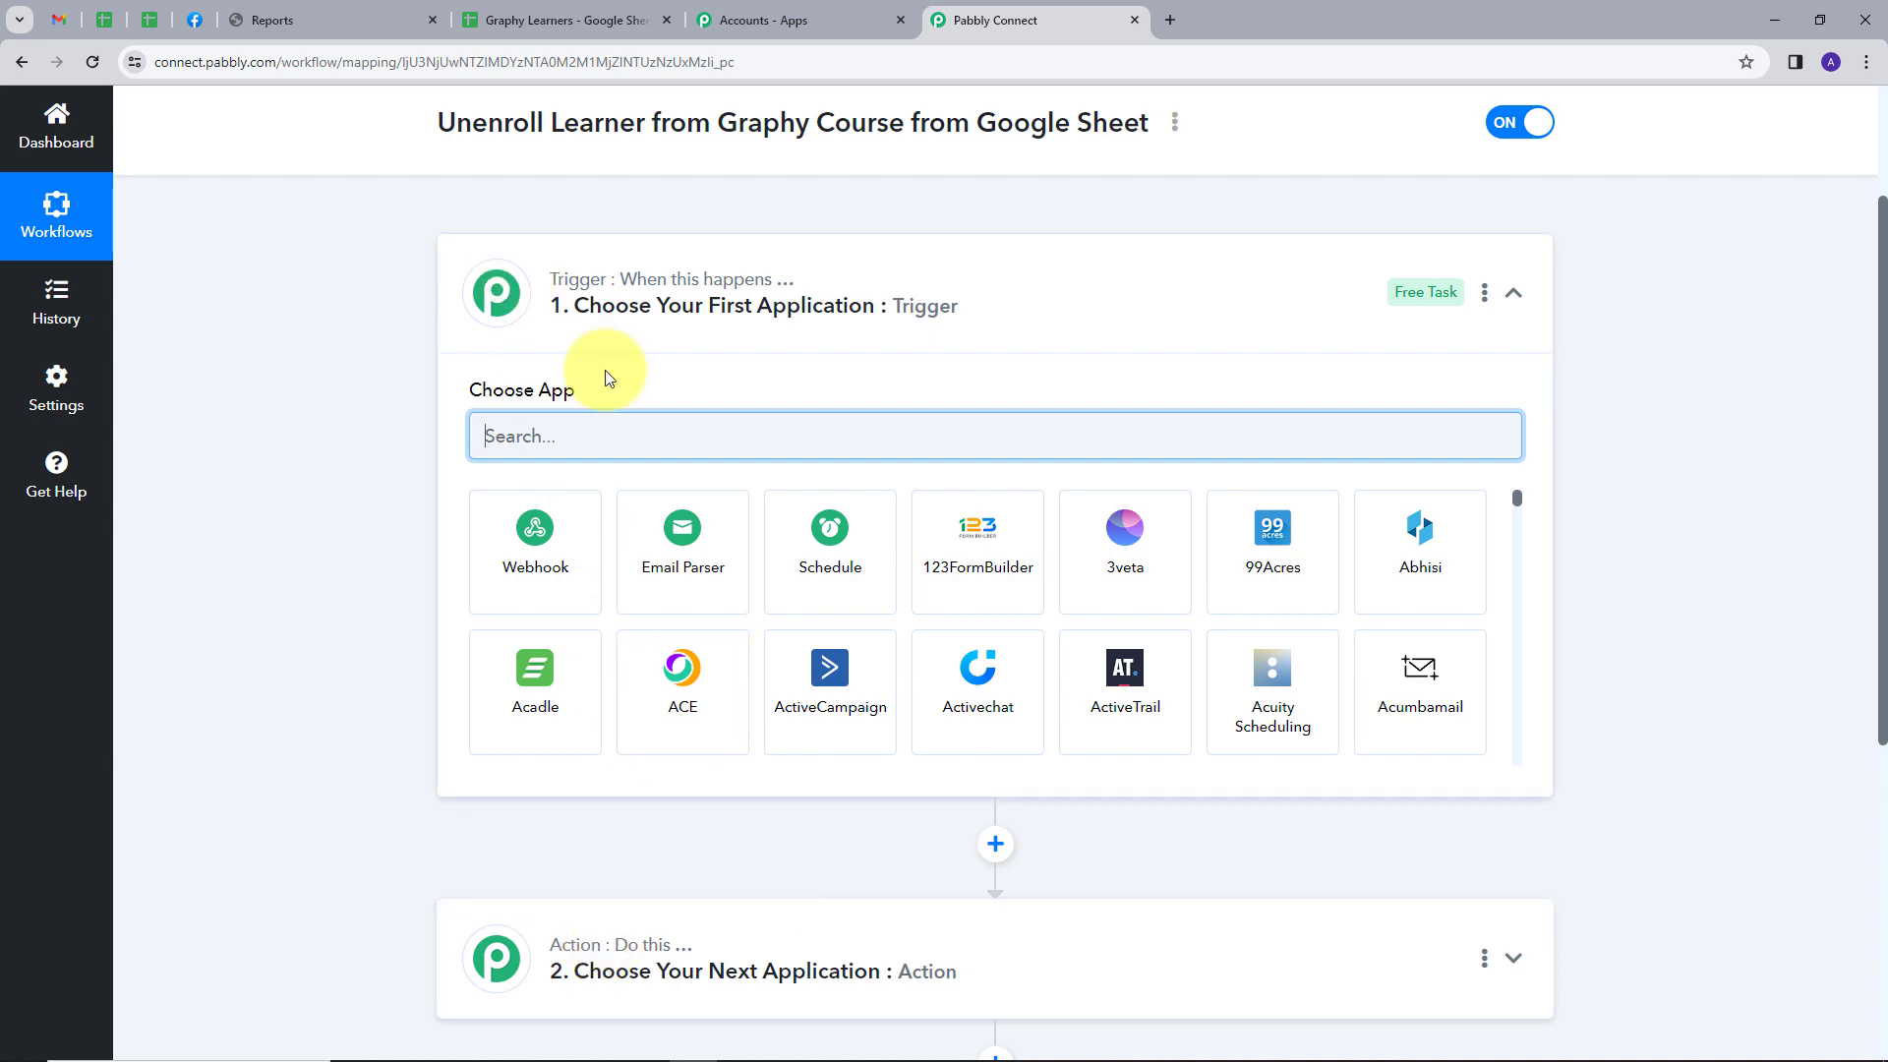
type("goog")
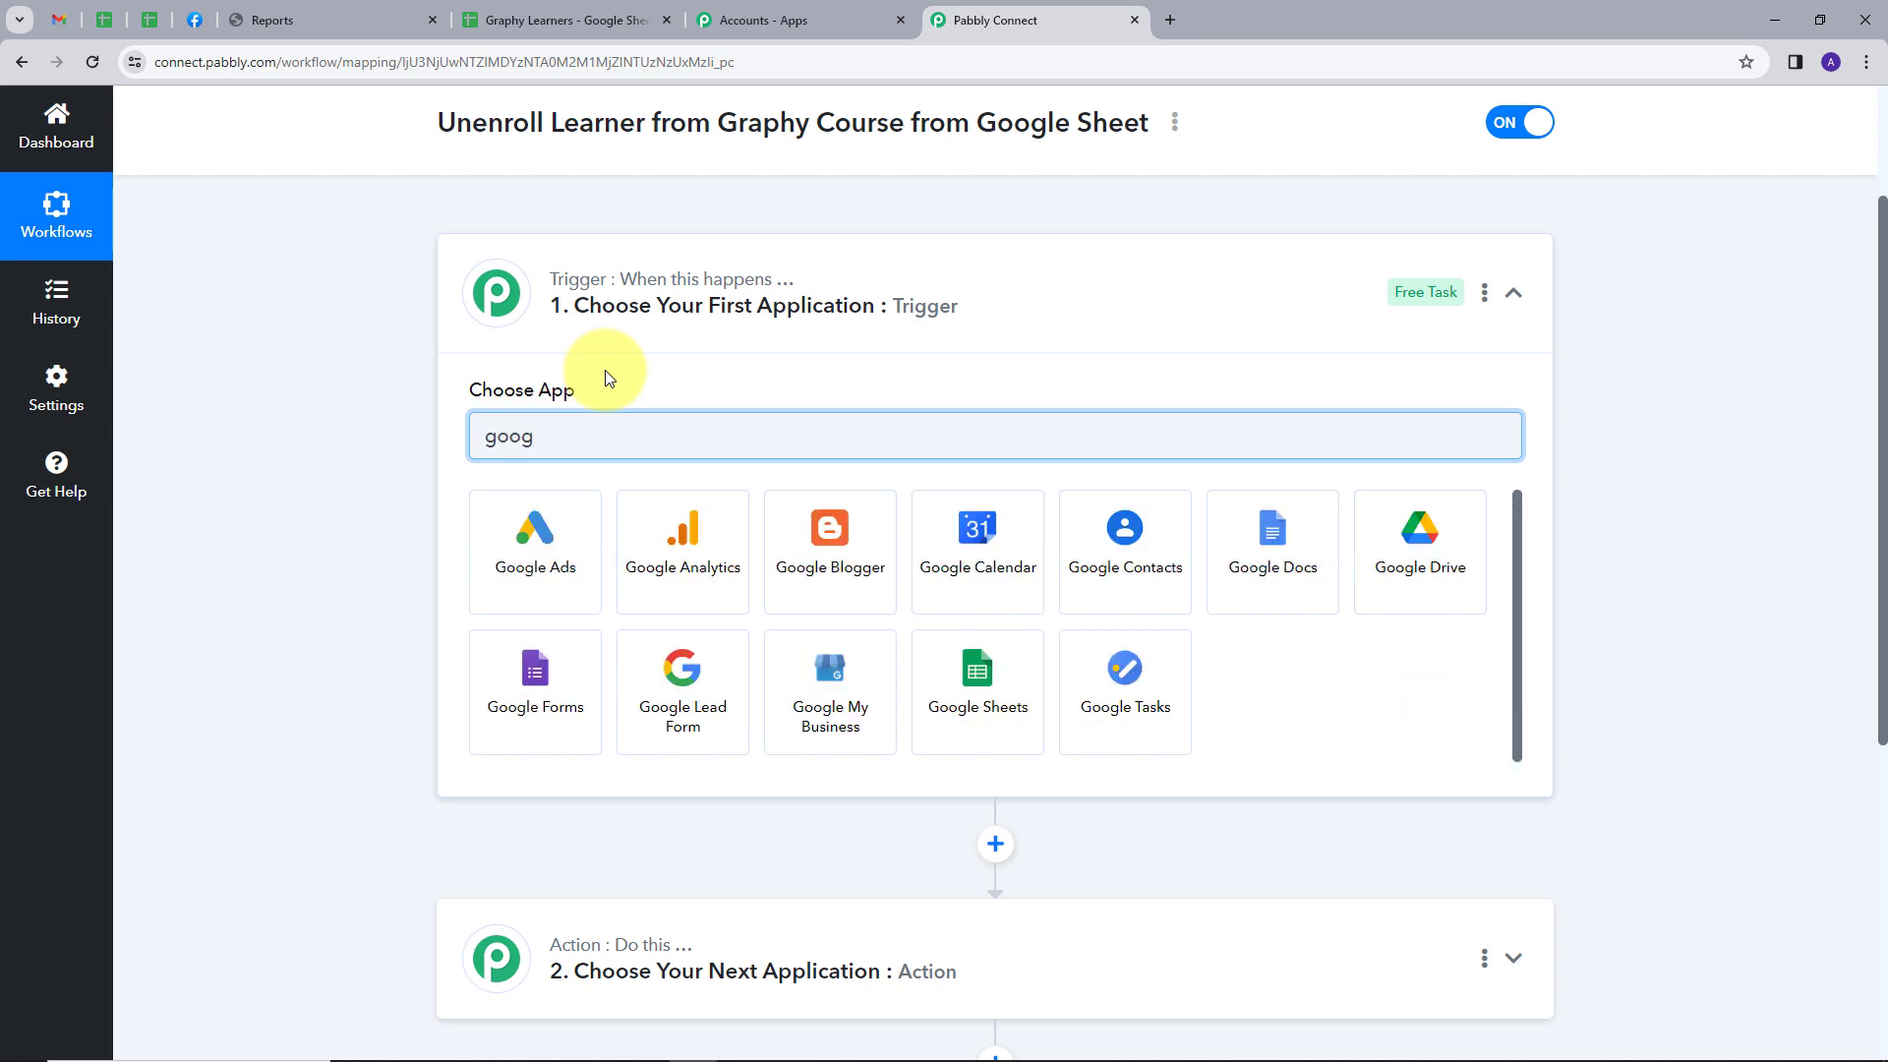
left_click(1018, 704)
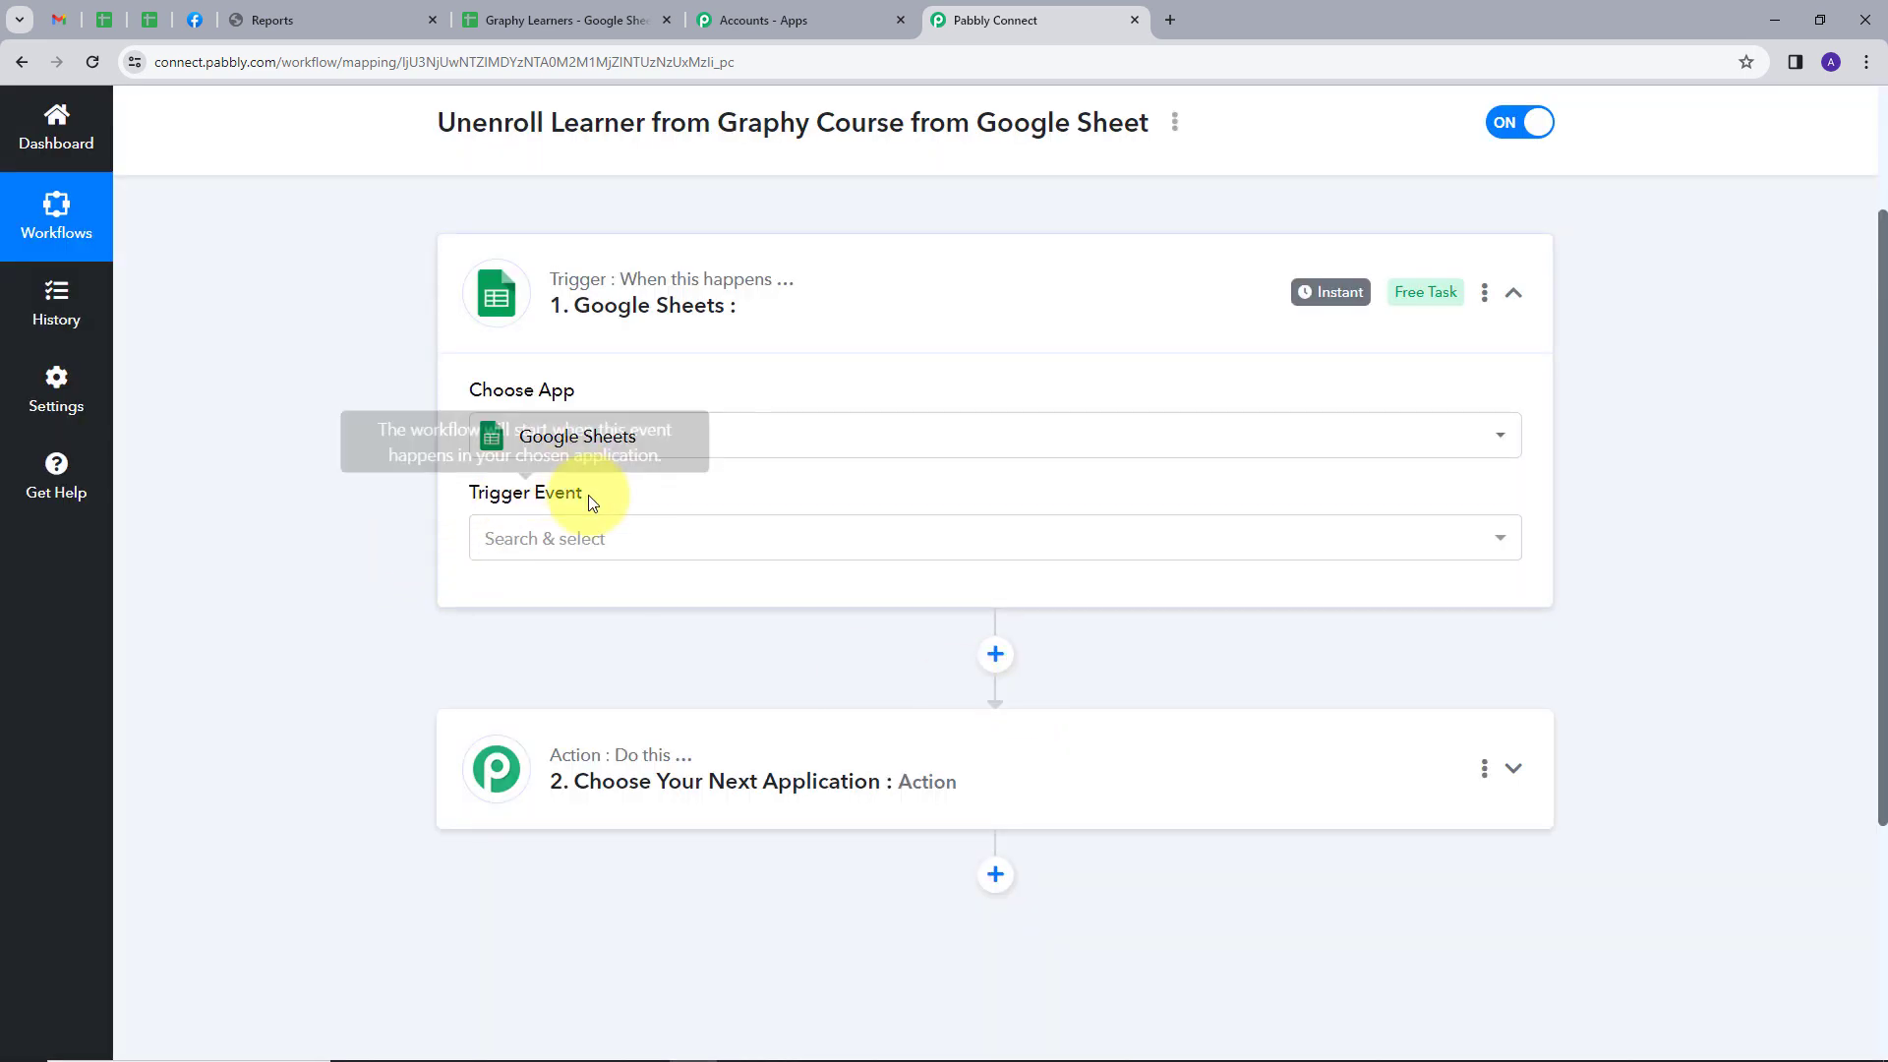
left_click(771, 536)
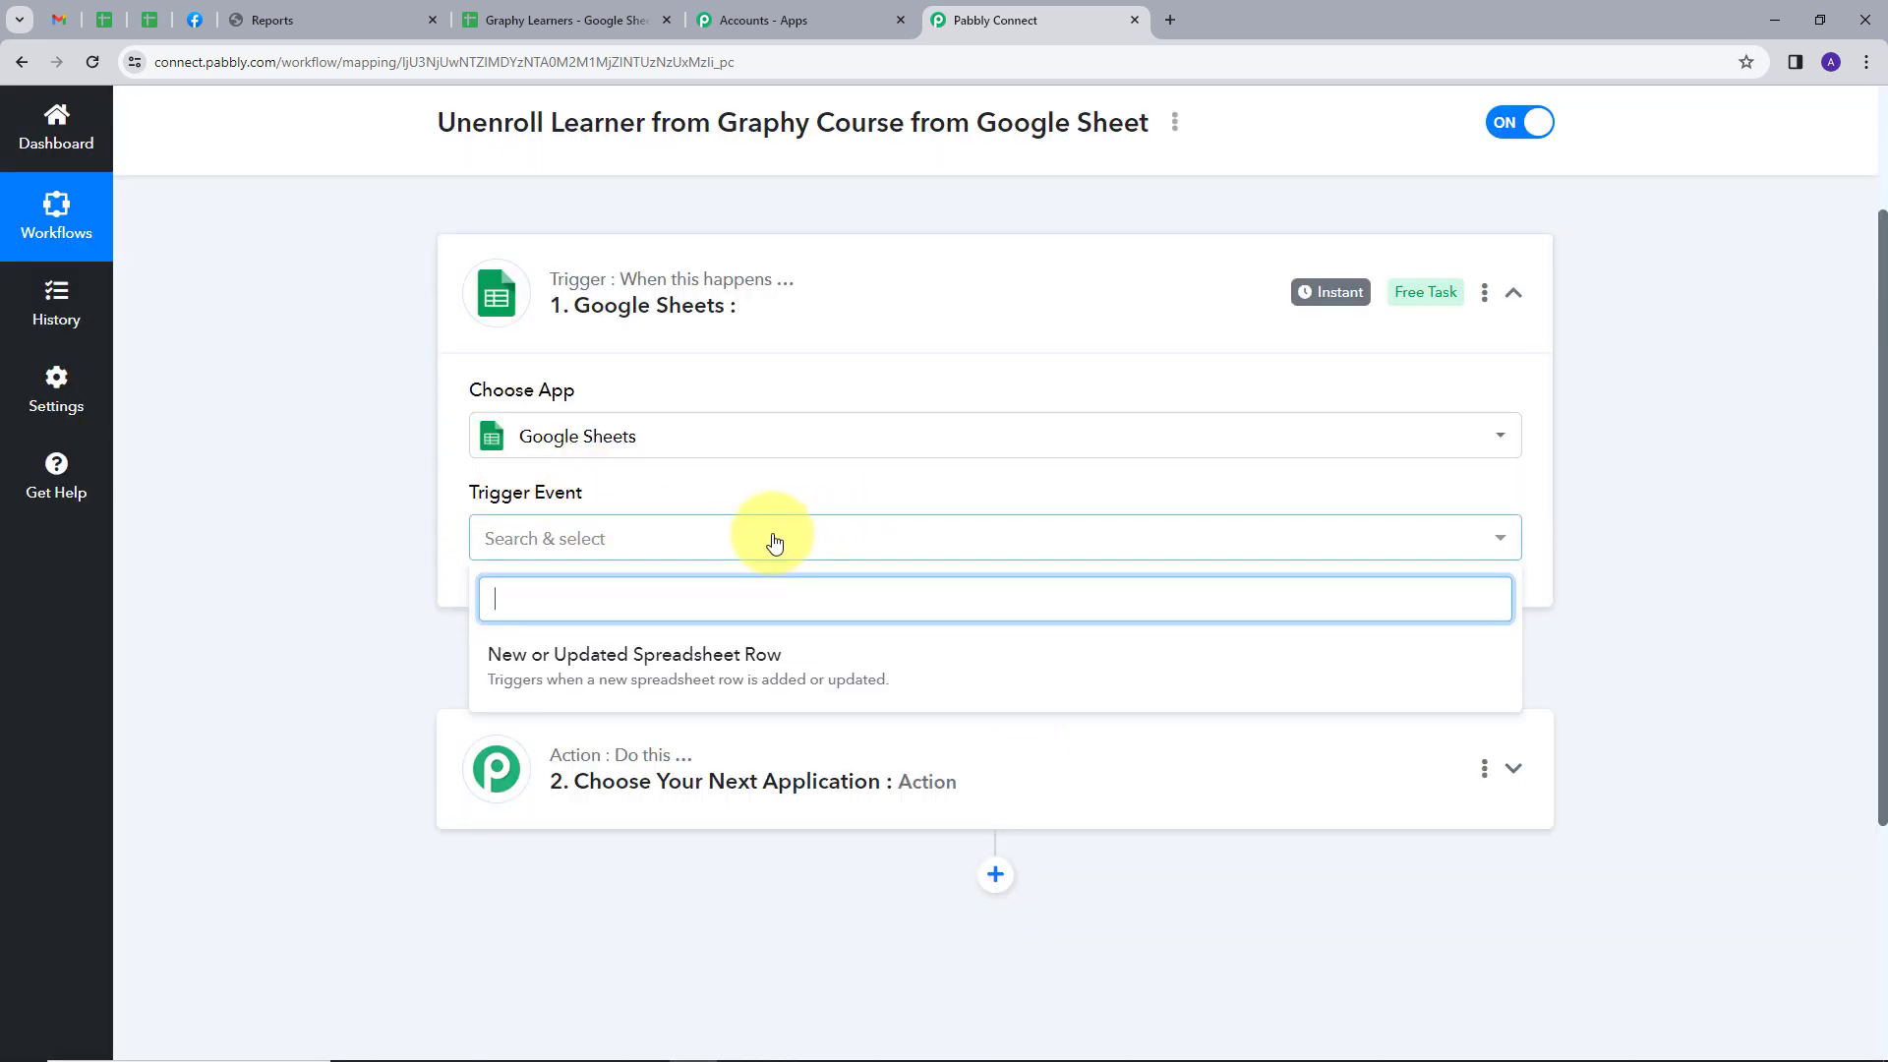
left_click(589, 678)
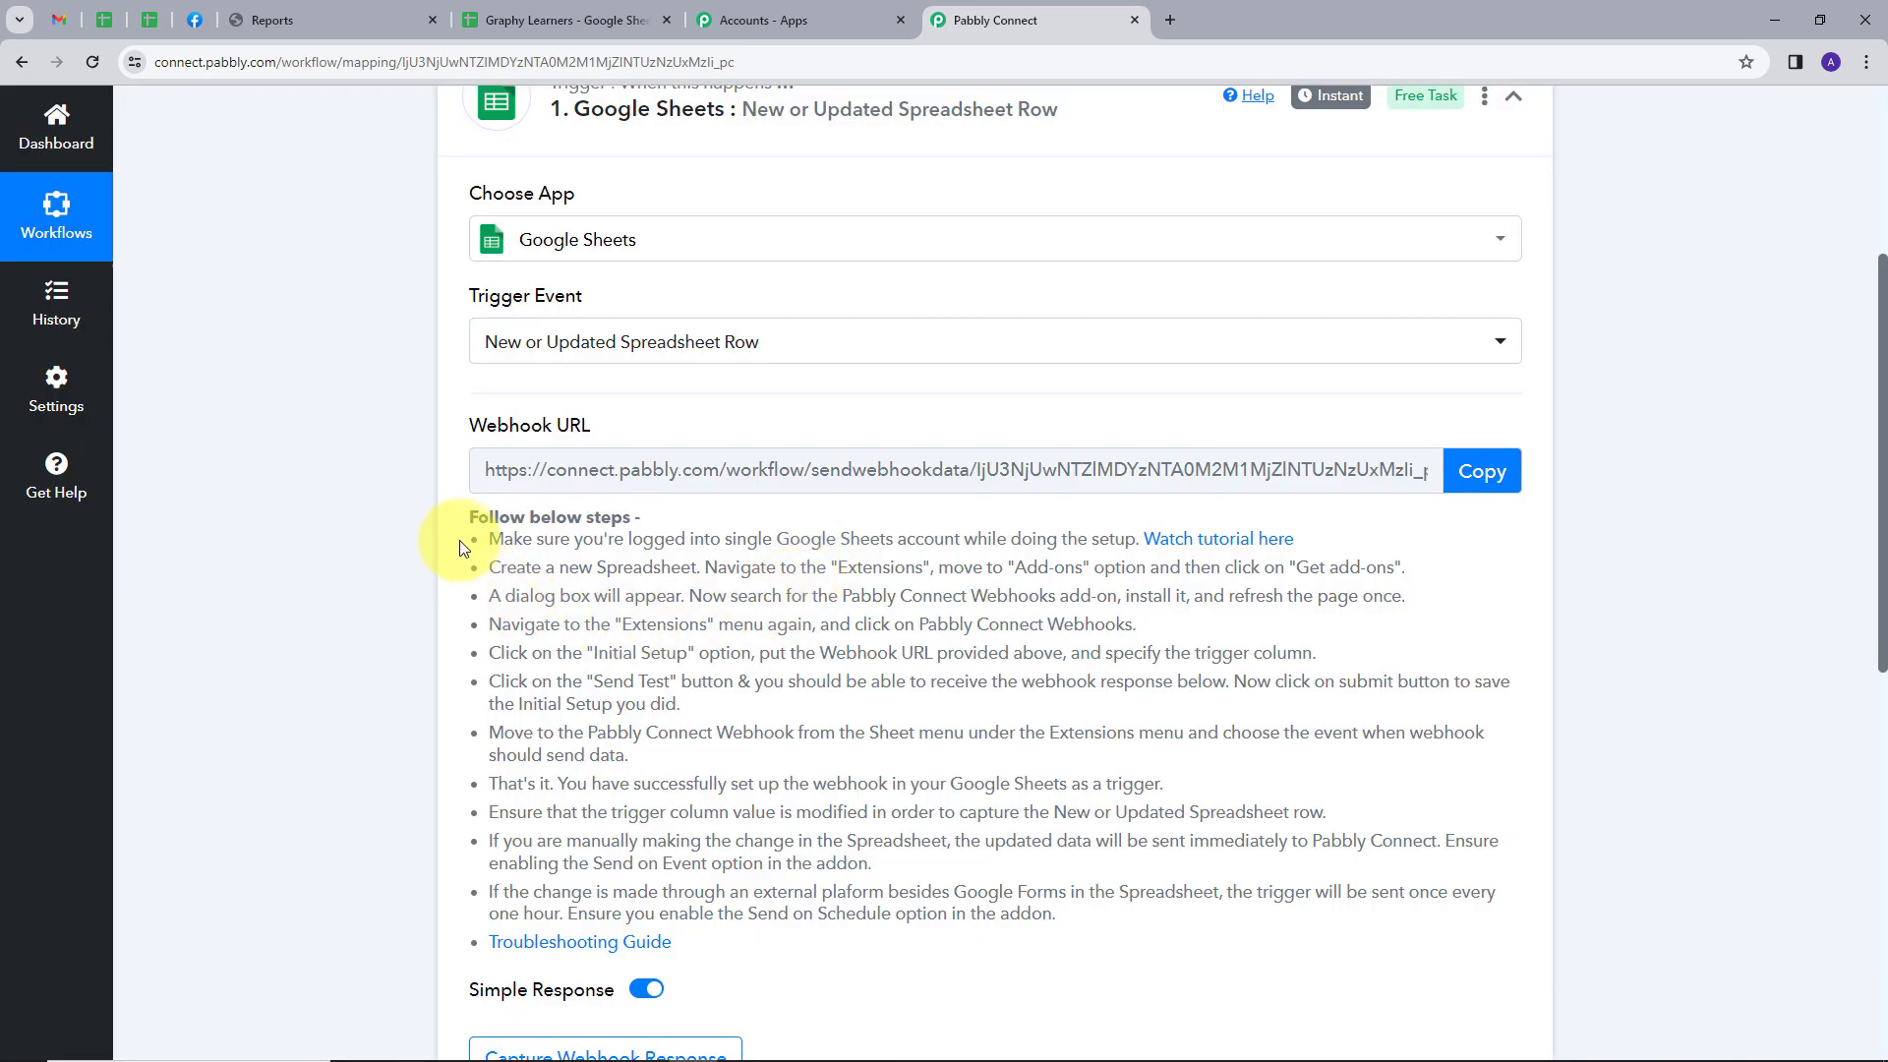
Go over the Google Sheets setup instructions and copy the trigger's webhook URL
left_click_drag(472, 540, 1231, 919)
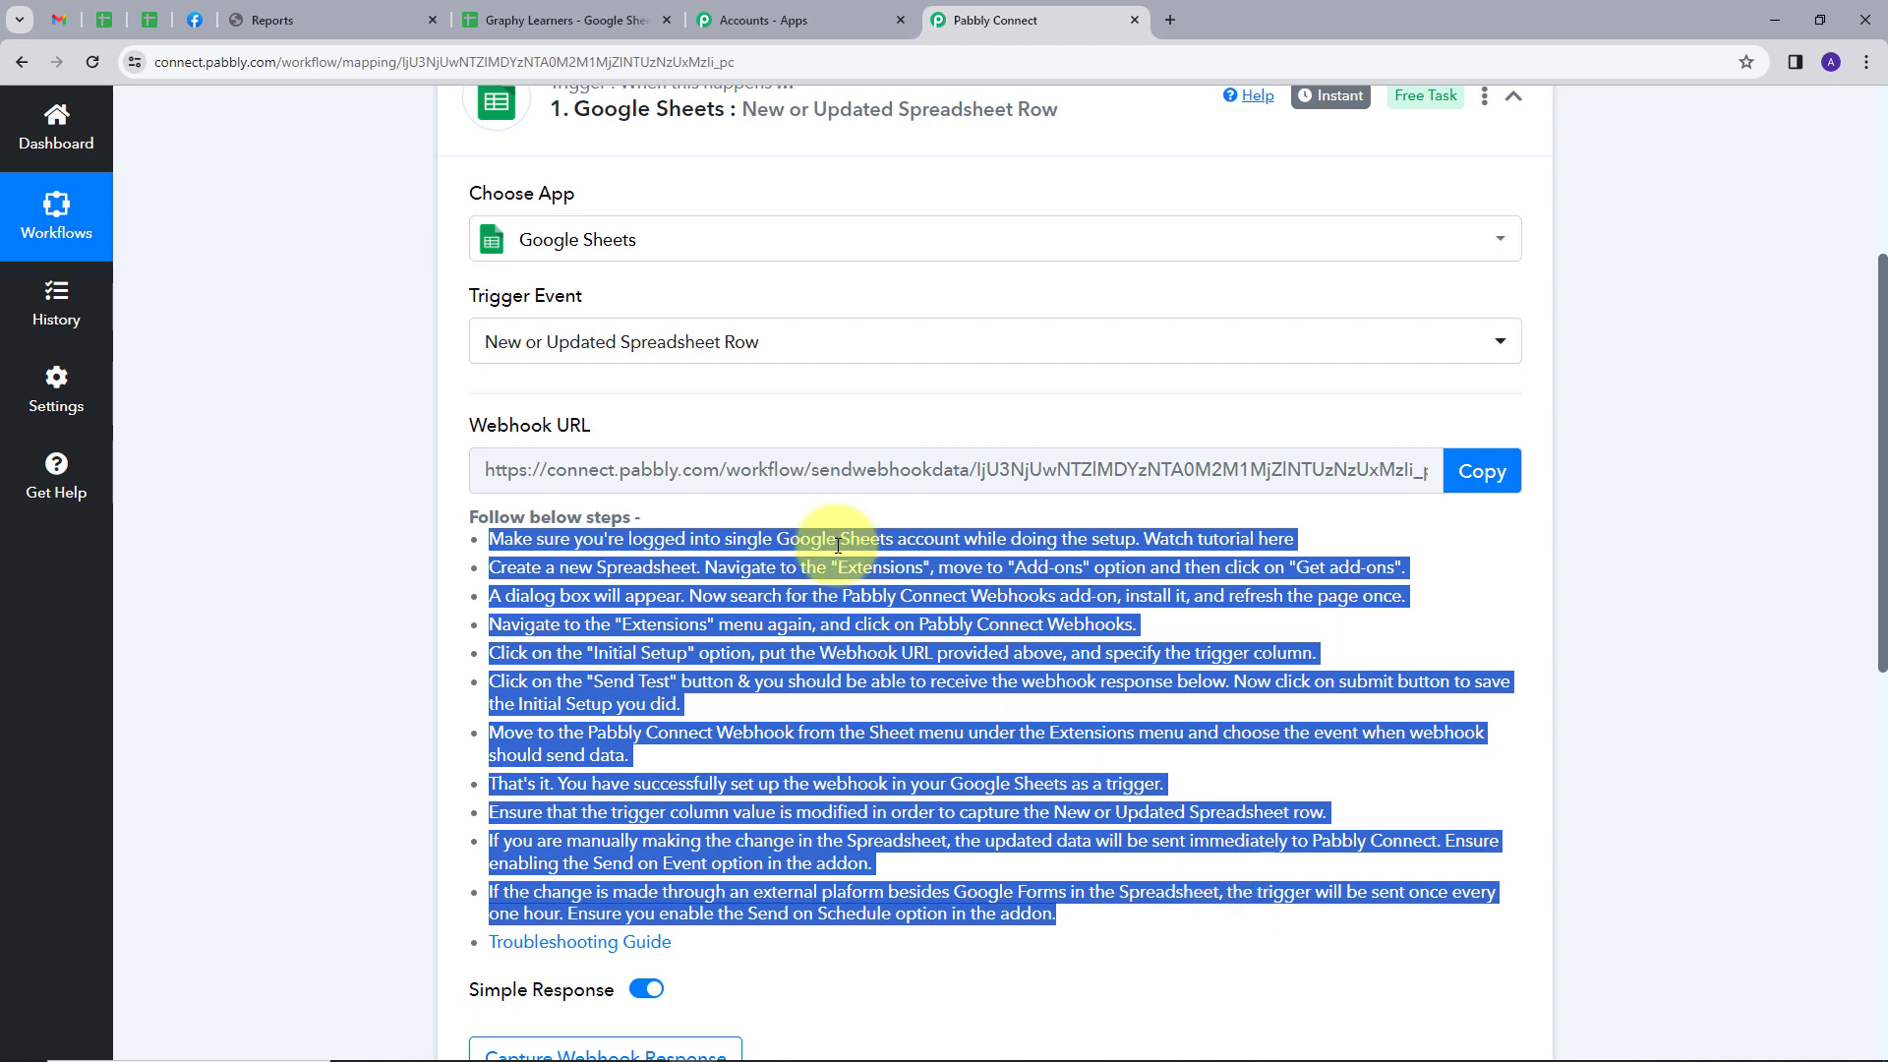
mouse_move(476, 425)
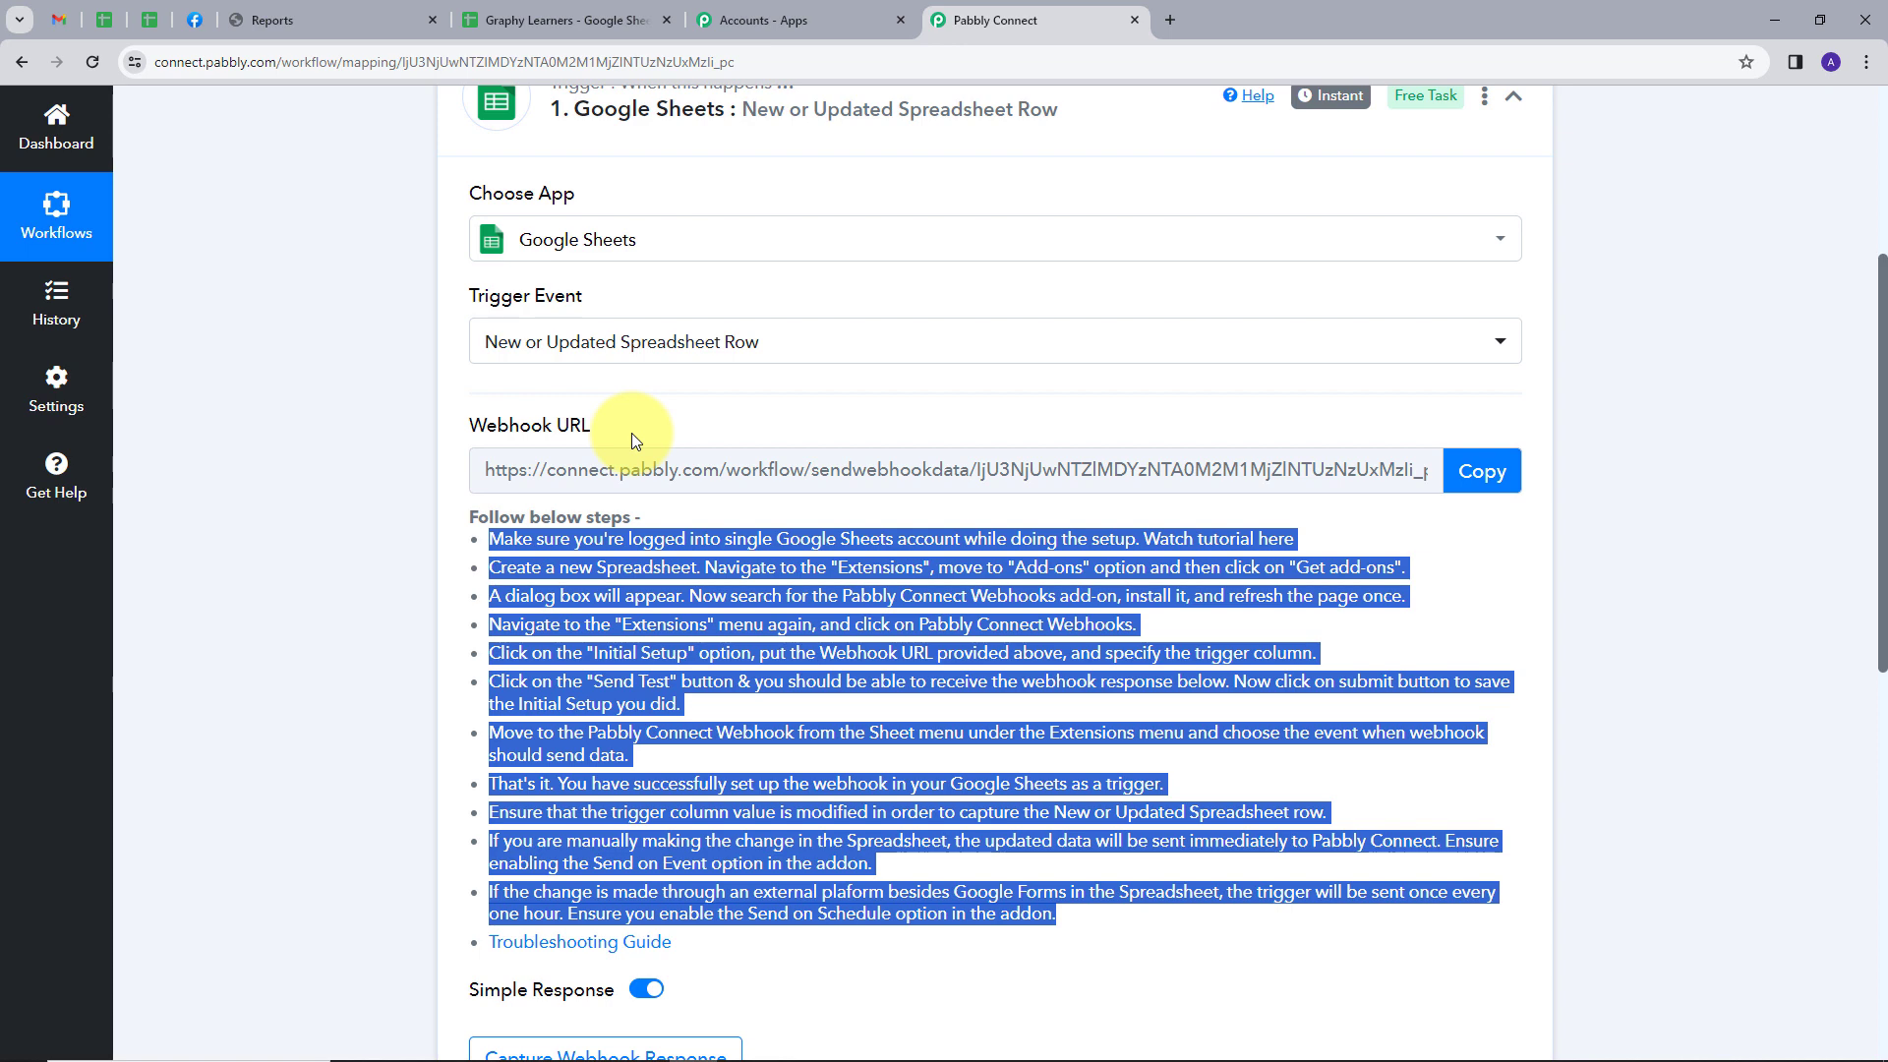
left_click(1482, 471)
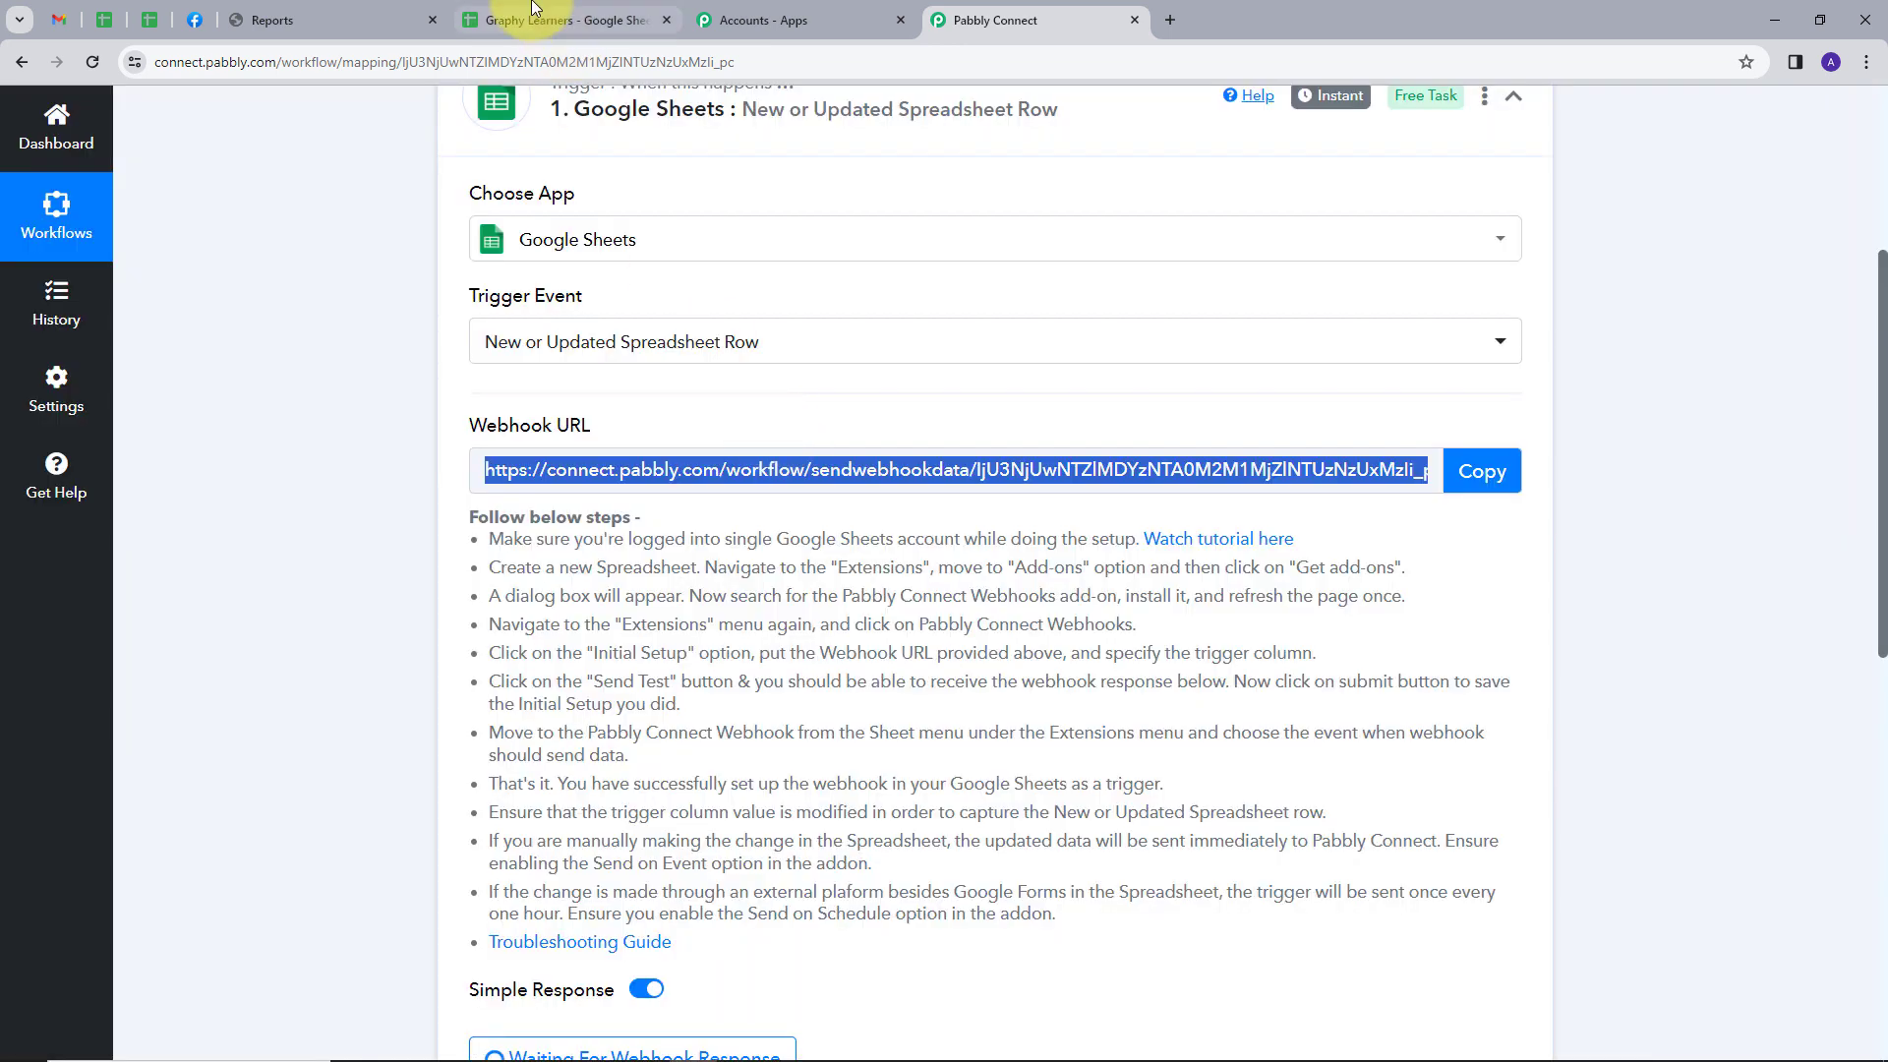
Switch to the Graphy Learners spreadsheet and look up the Pabbly Connect Webhooks add-on in the Google Workspace Marketplace
left_click(543, 17)
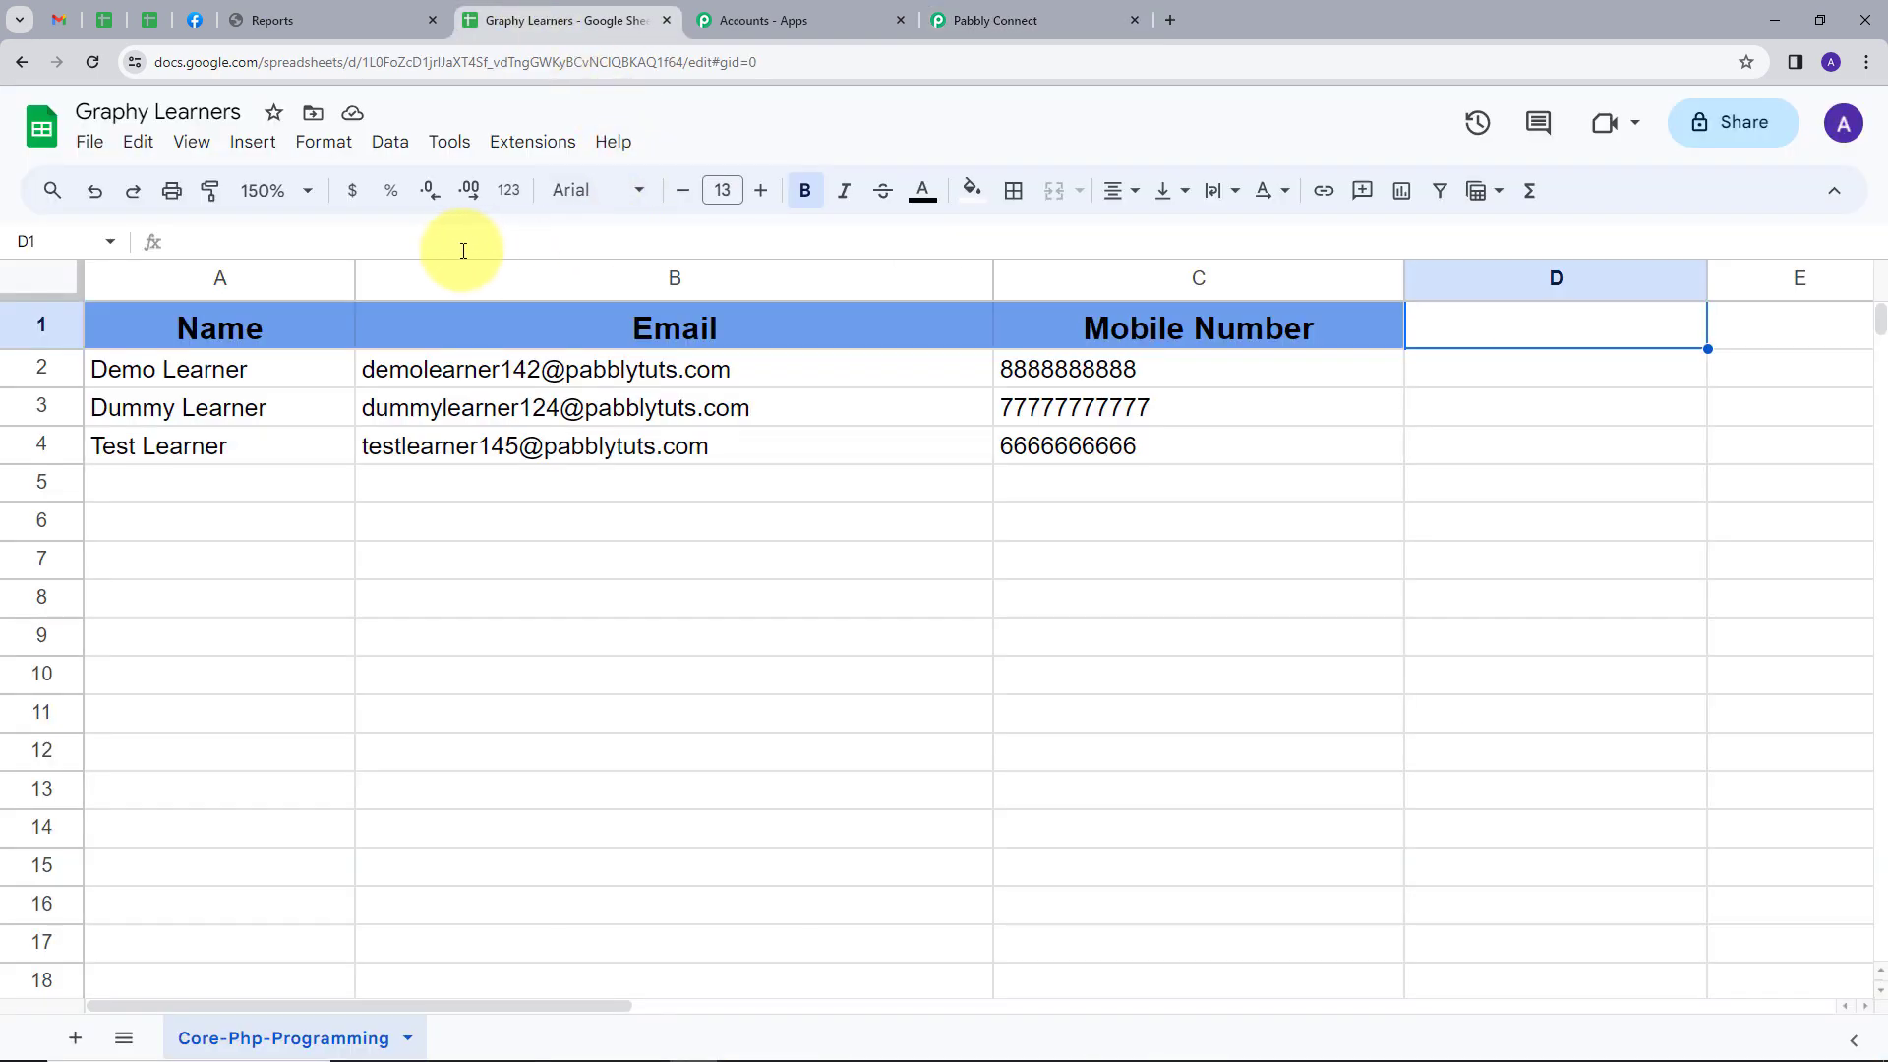
left_click(536, 145)
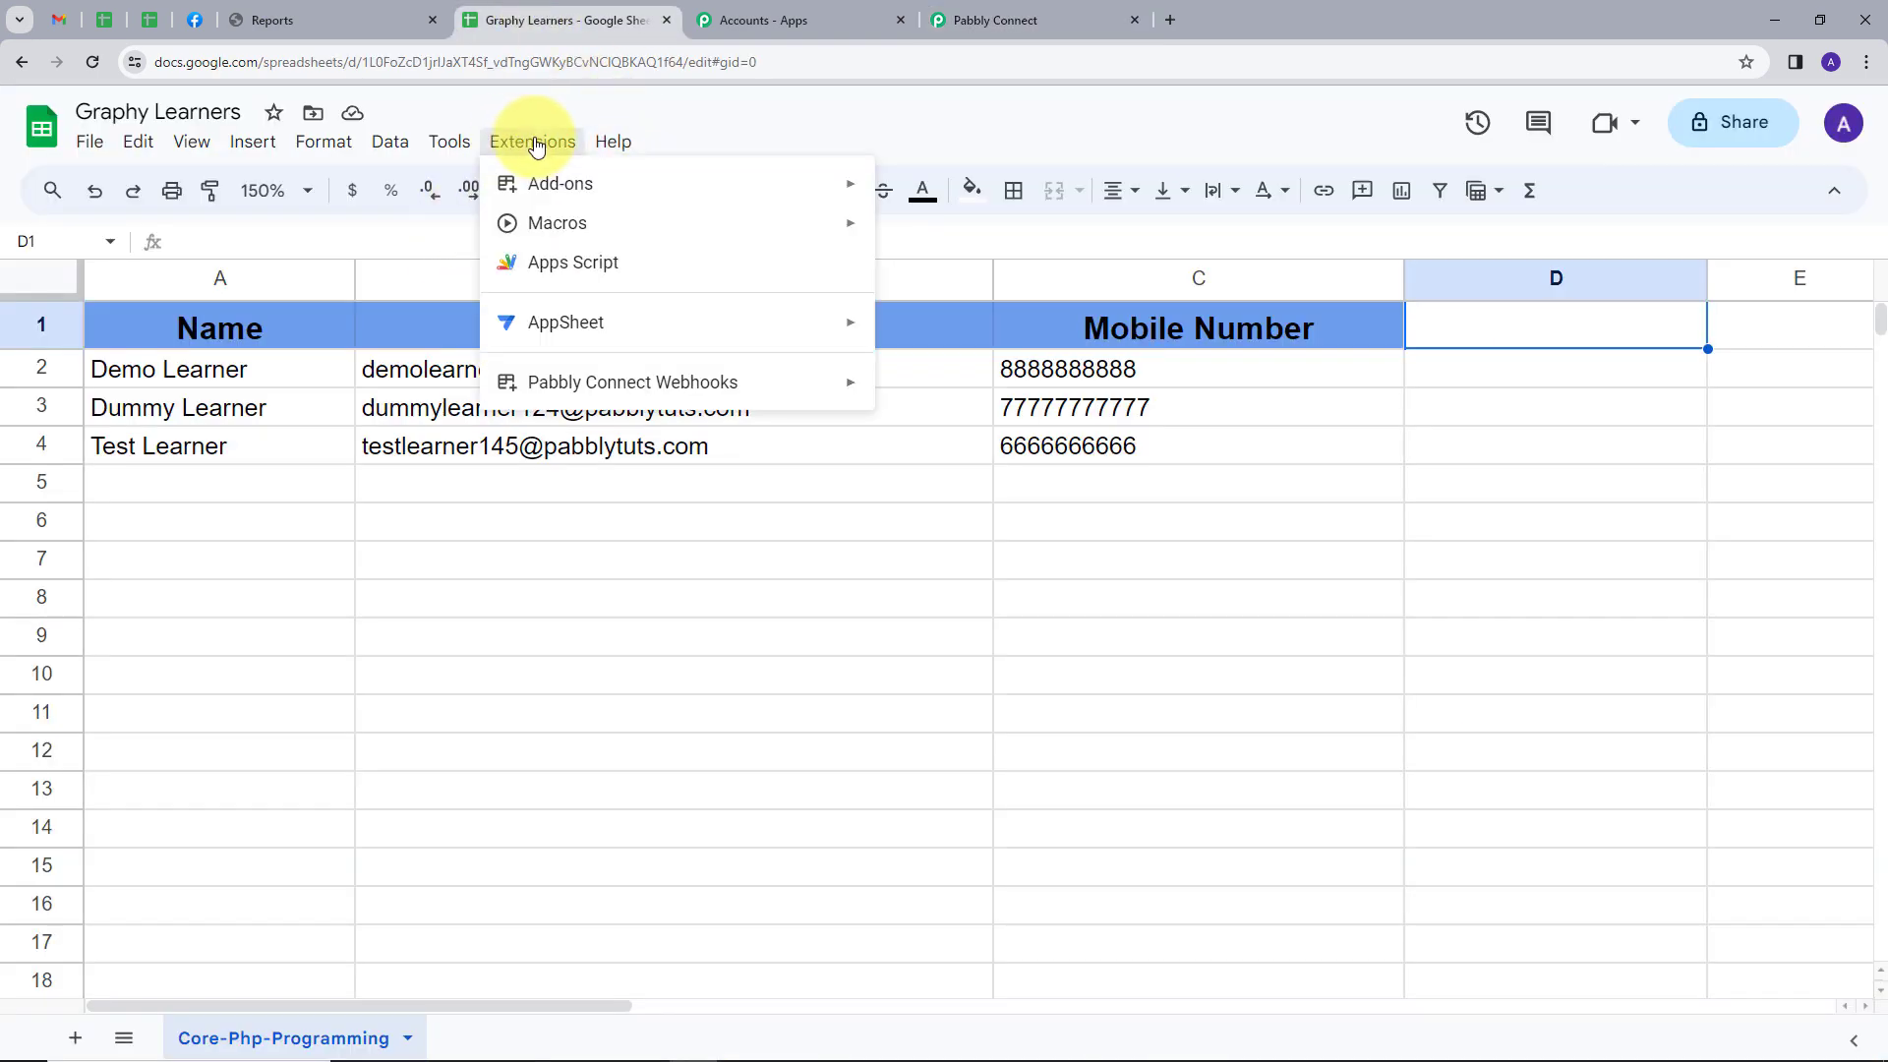
mouse_move(580, 187)
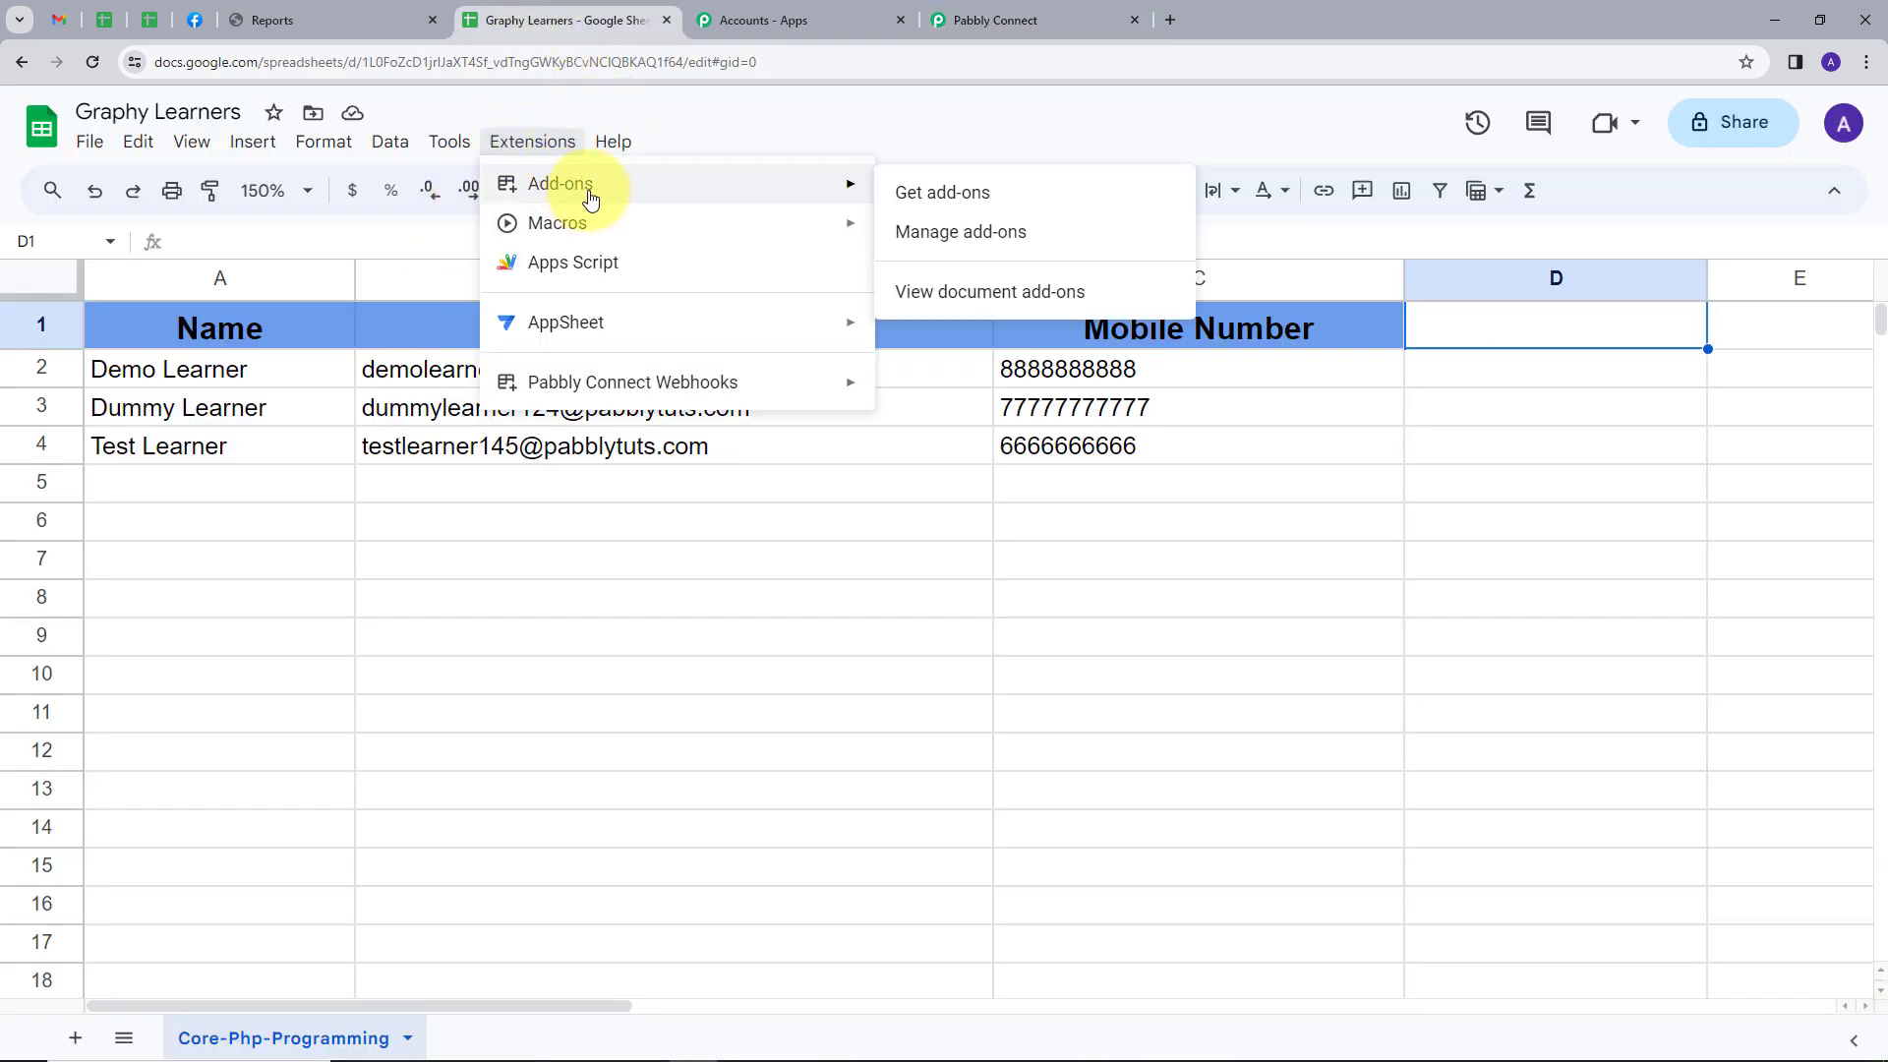
left_click(937, 204)
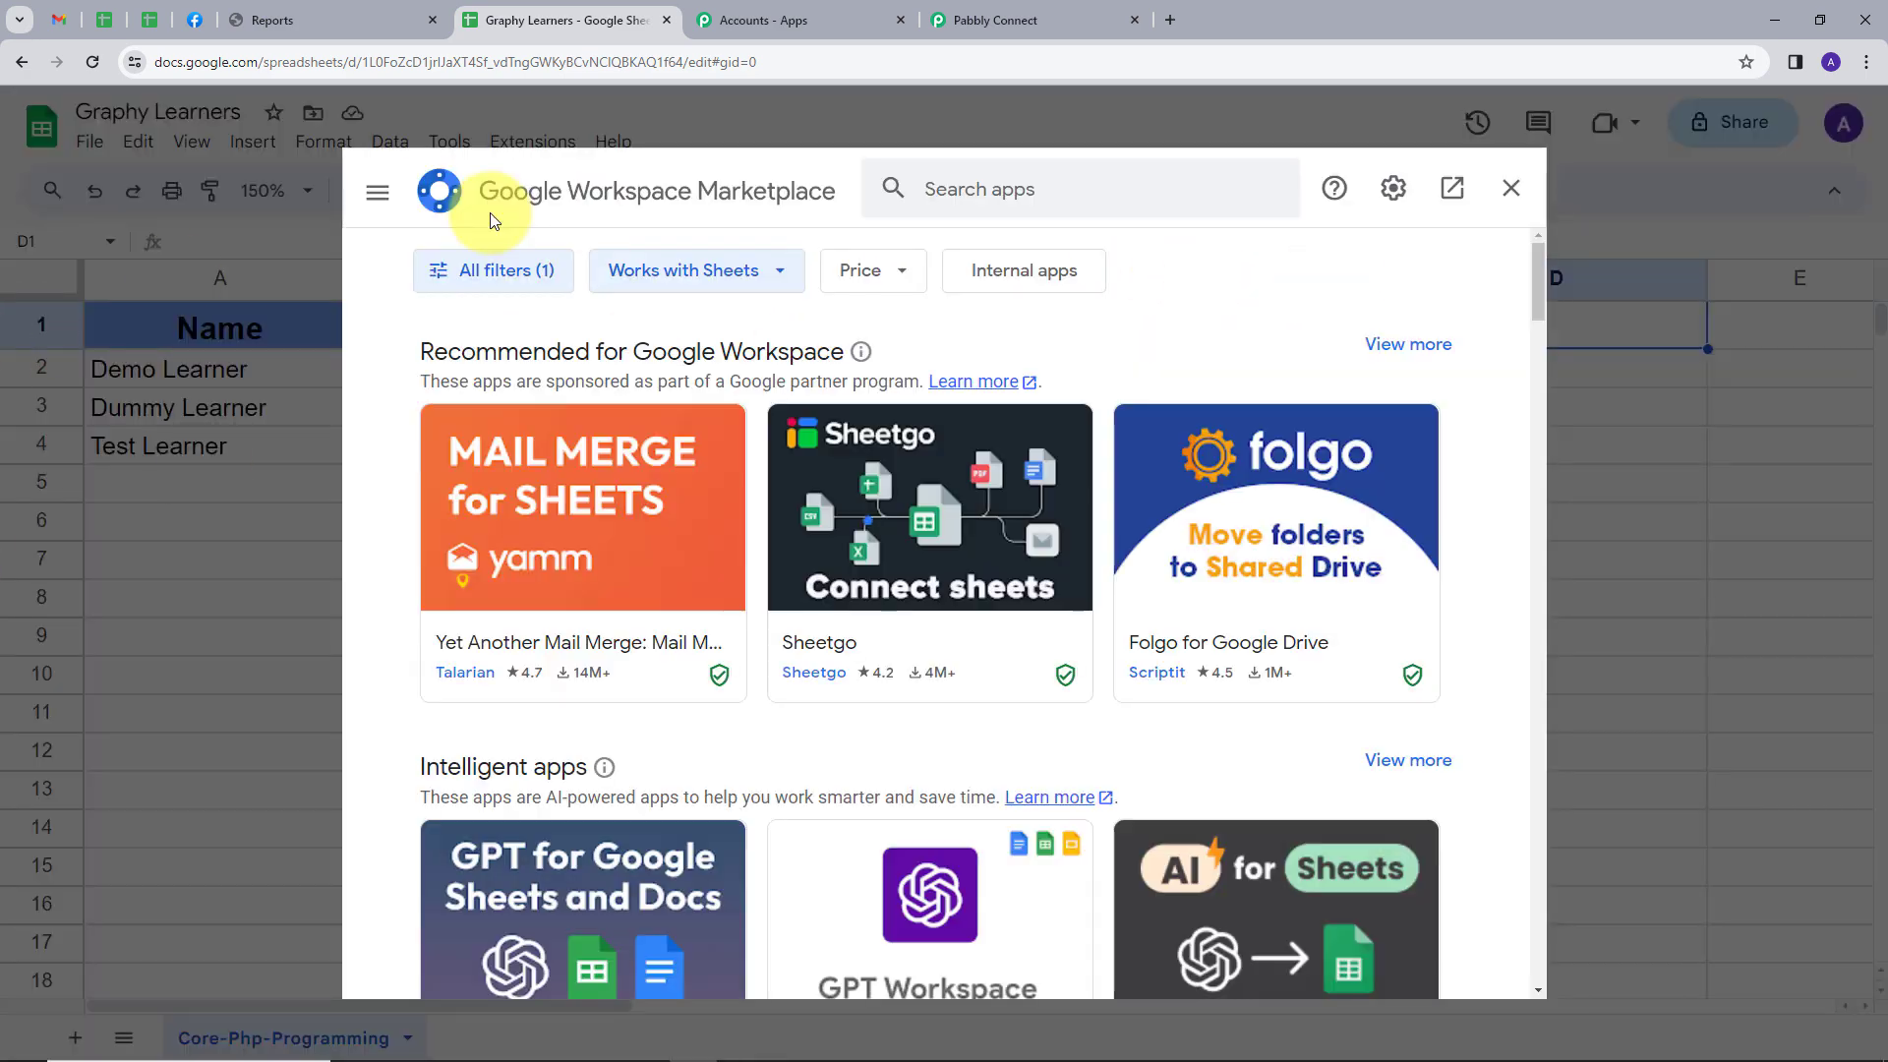
left_click(1098, 185)
type("pabb")
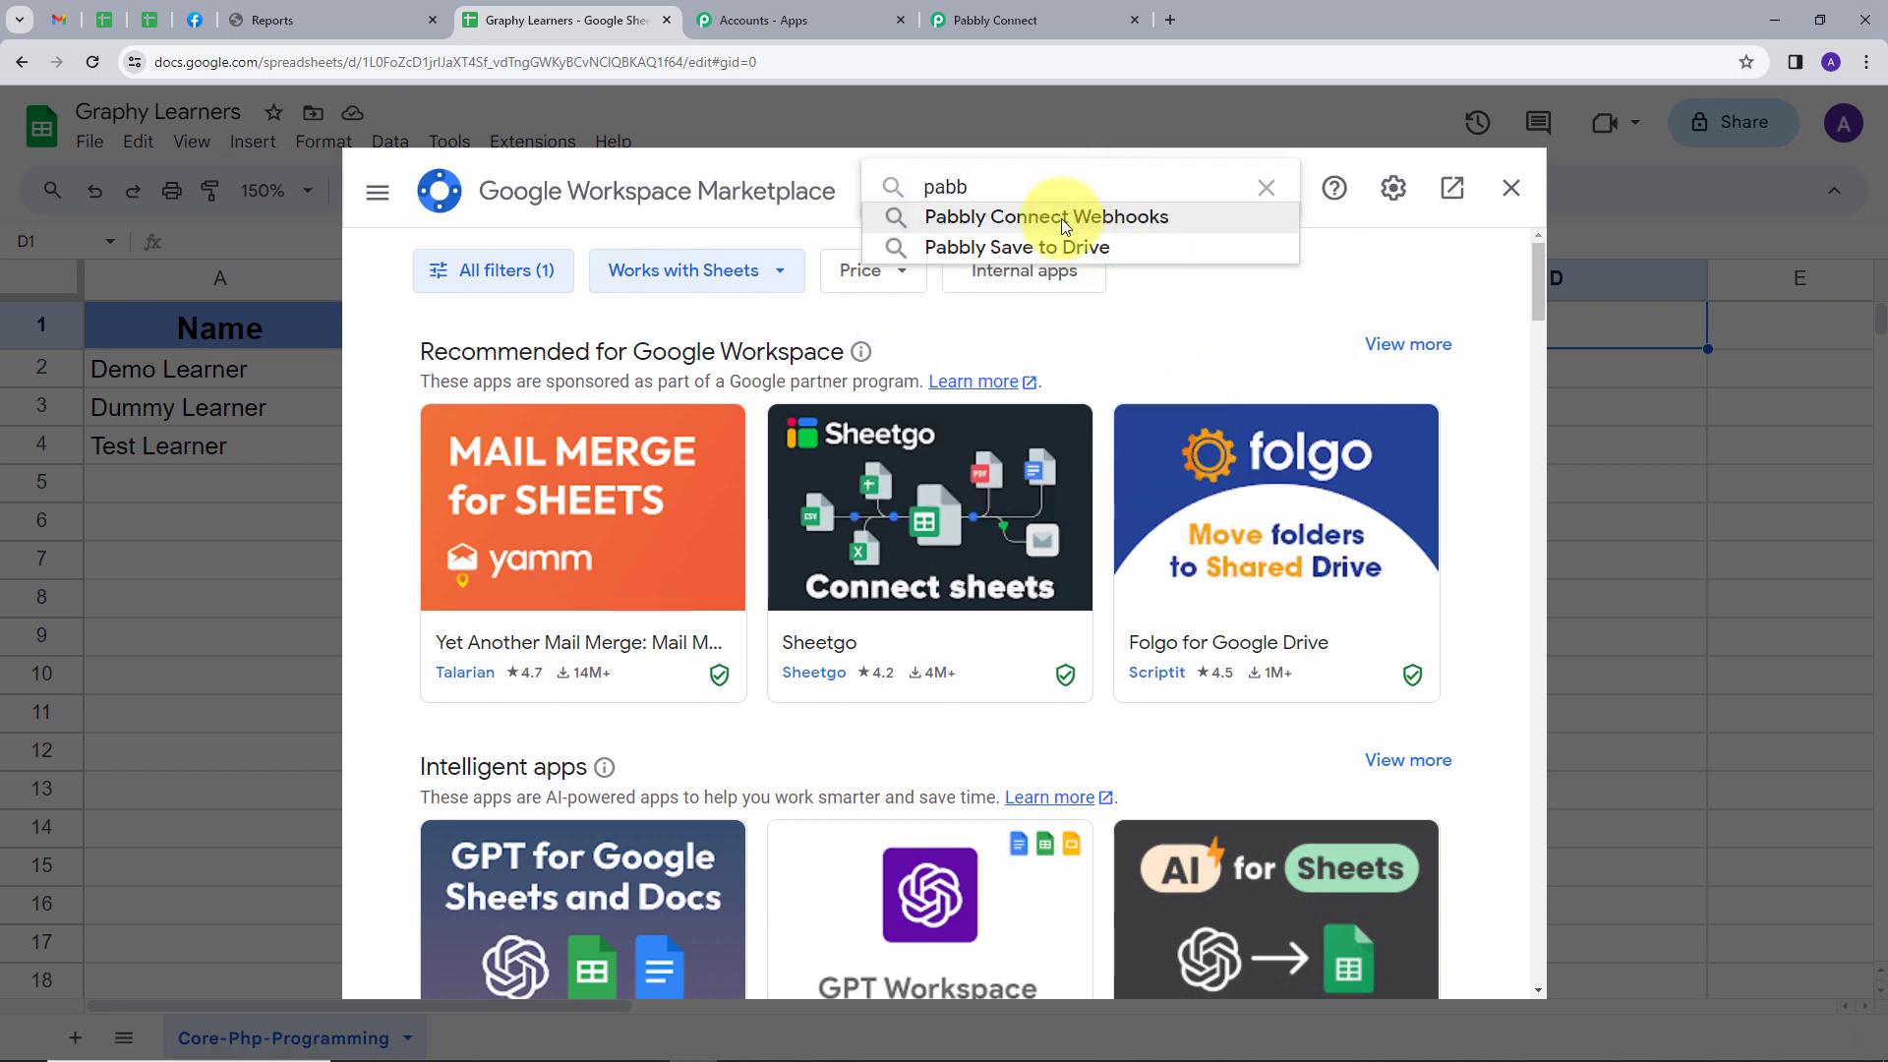
left_click(1060, 219)
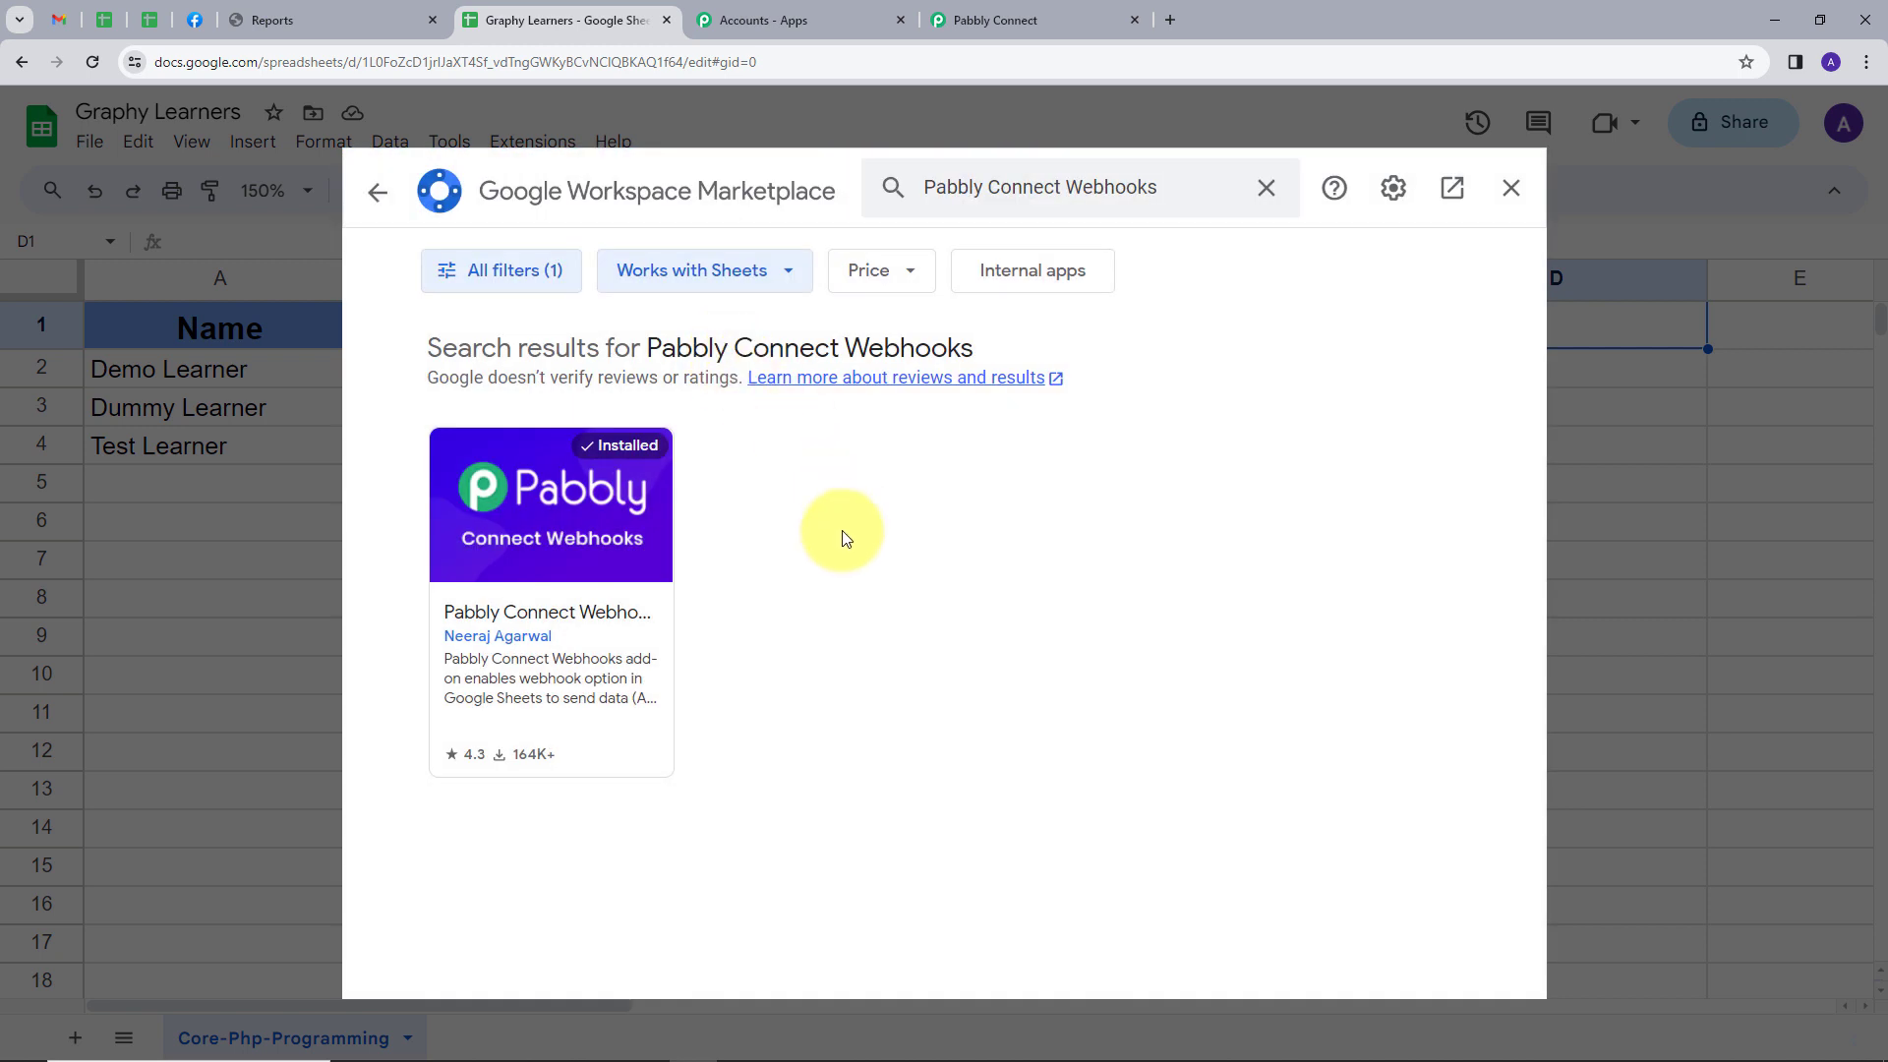
left_click(591, 548)
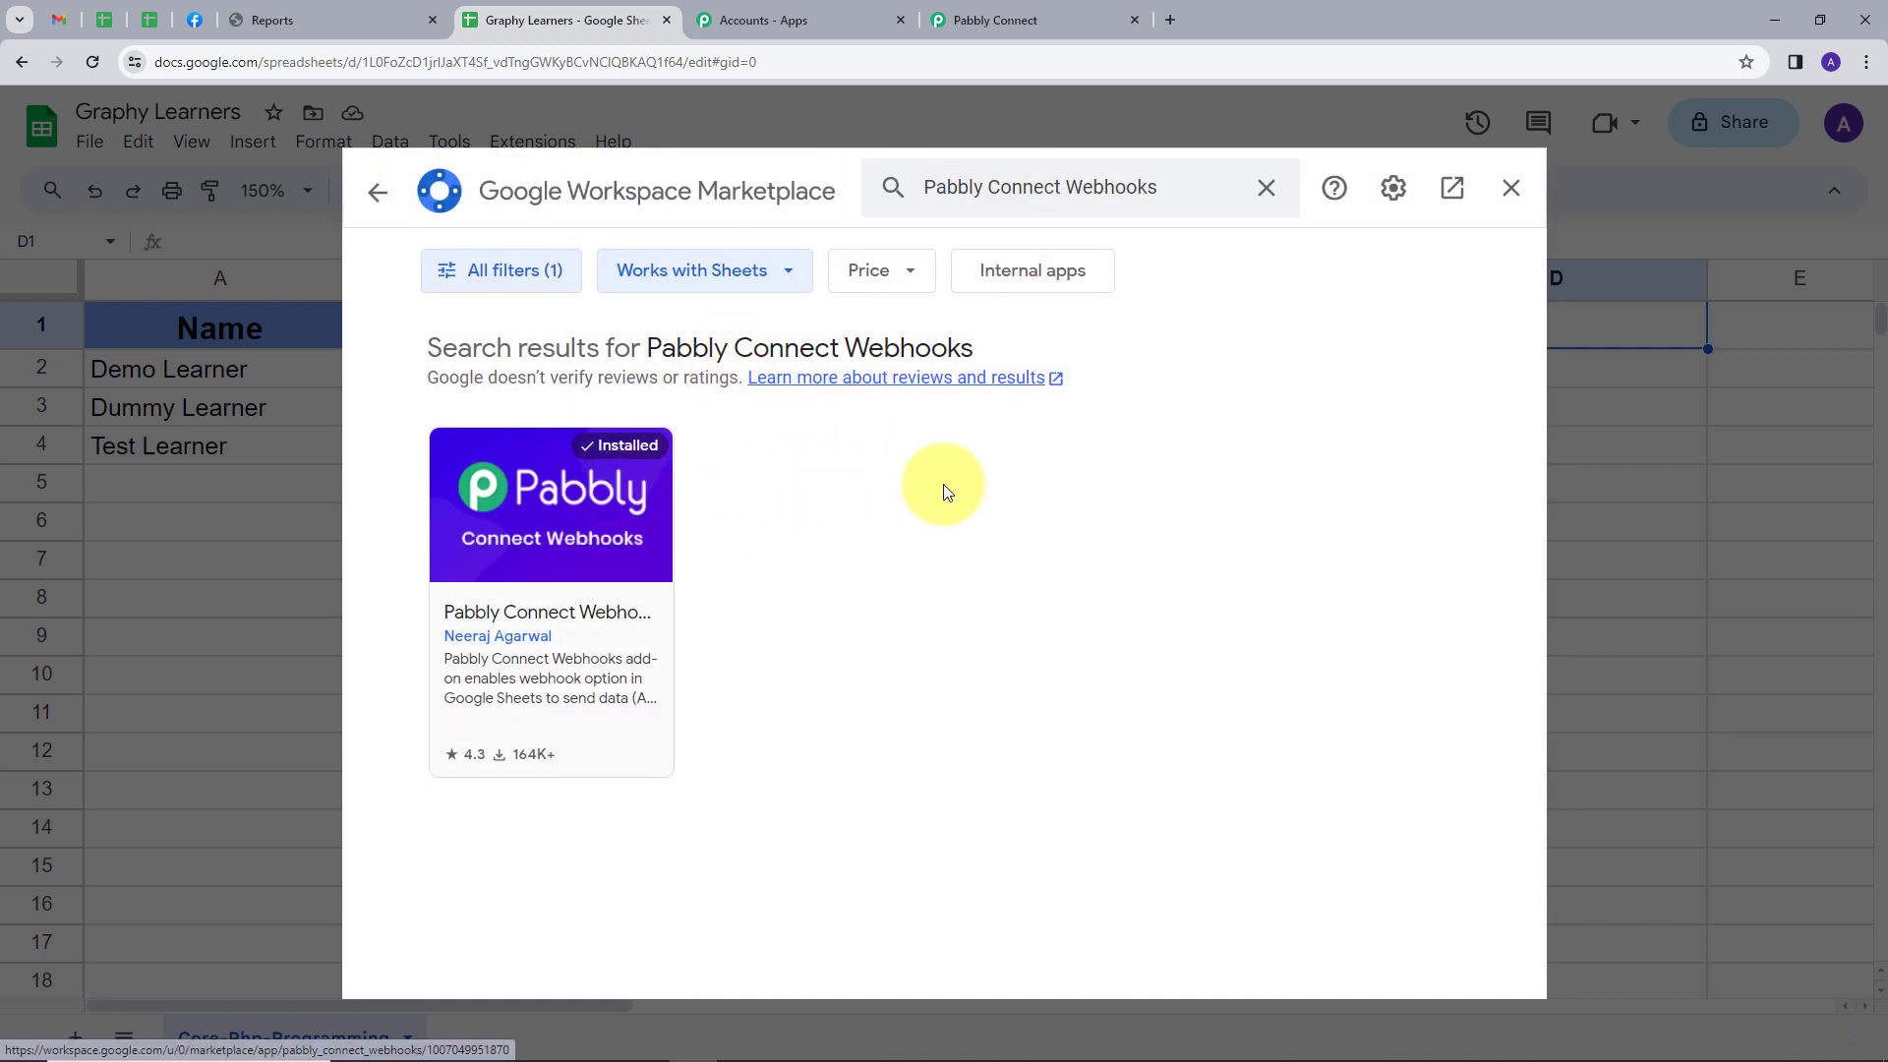
left_click(1511, 188)
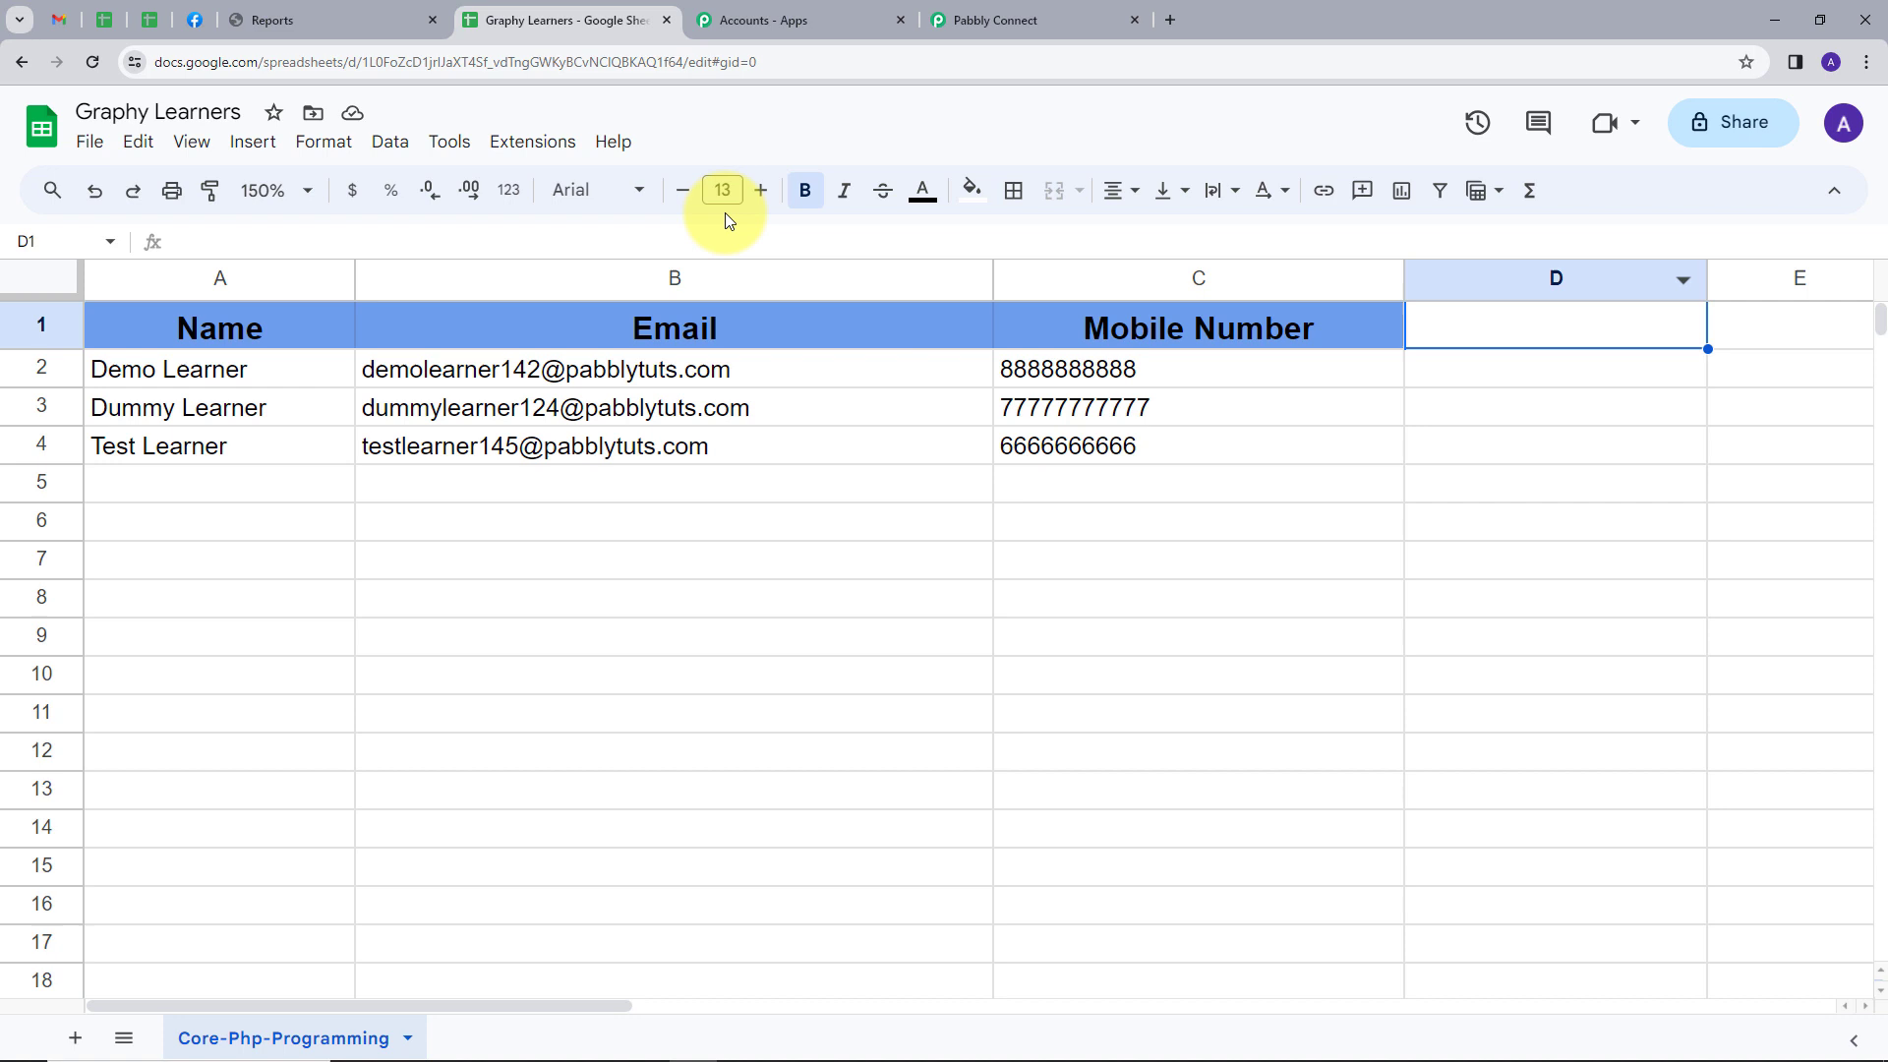
Start the Pabbly Connect Webhooks Initial Setup for the Core-Php-Programming sheet and enter the copied webhook URL
left_click(521, 144)
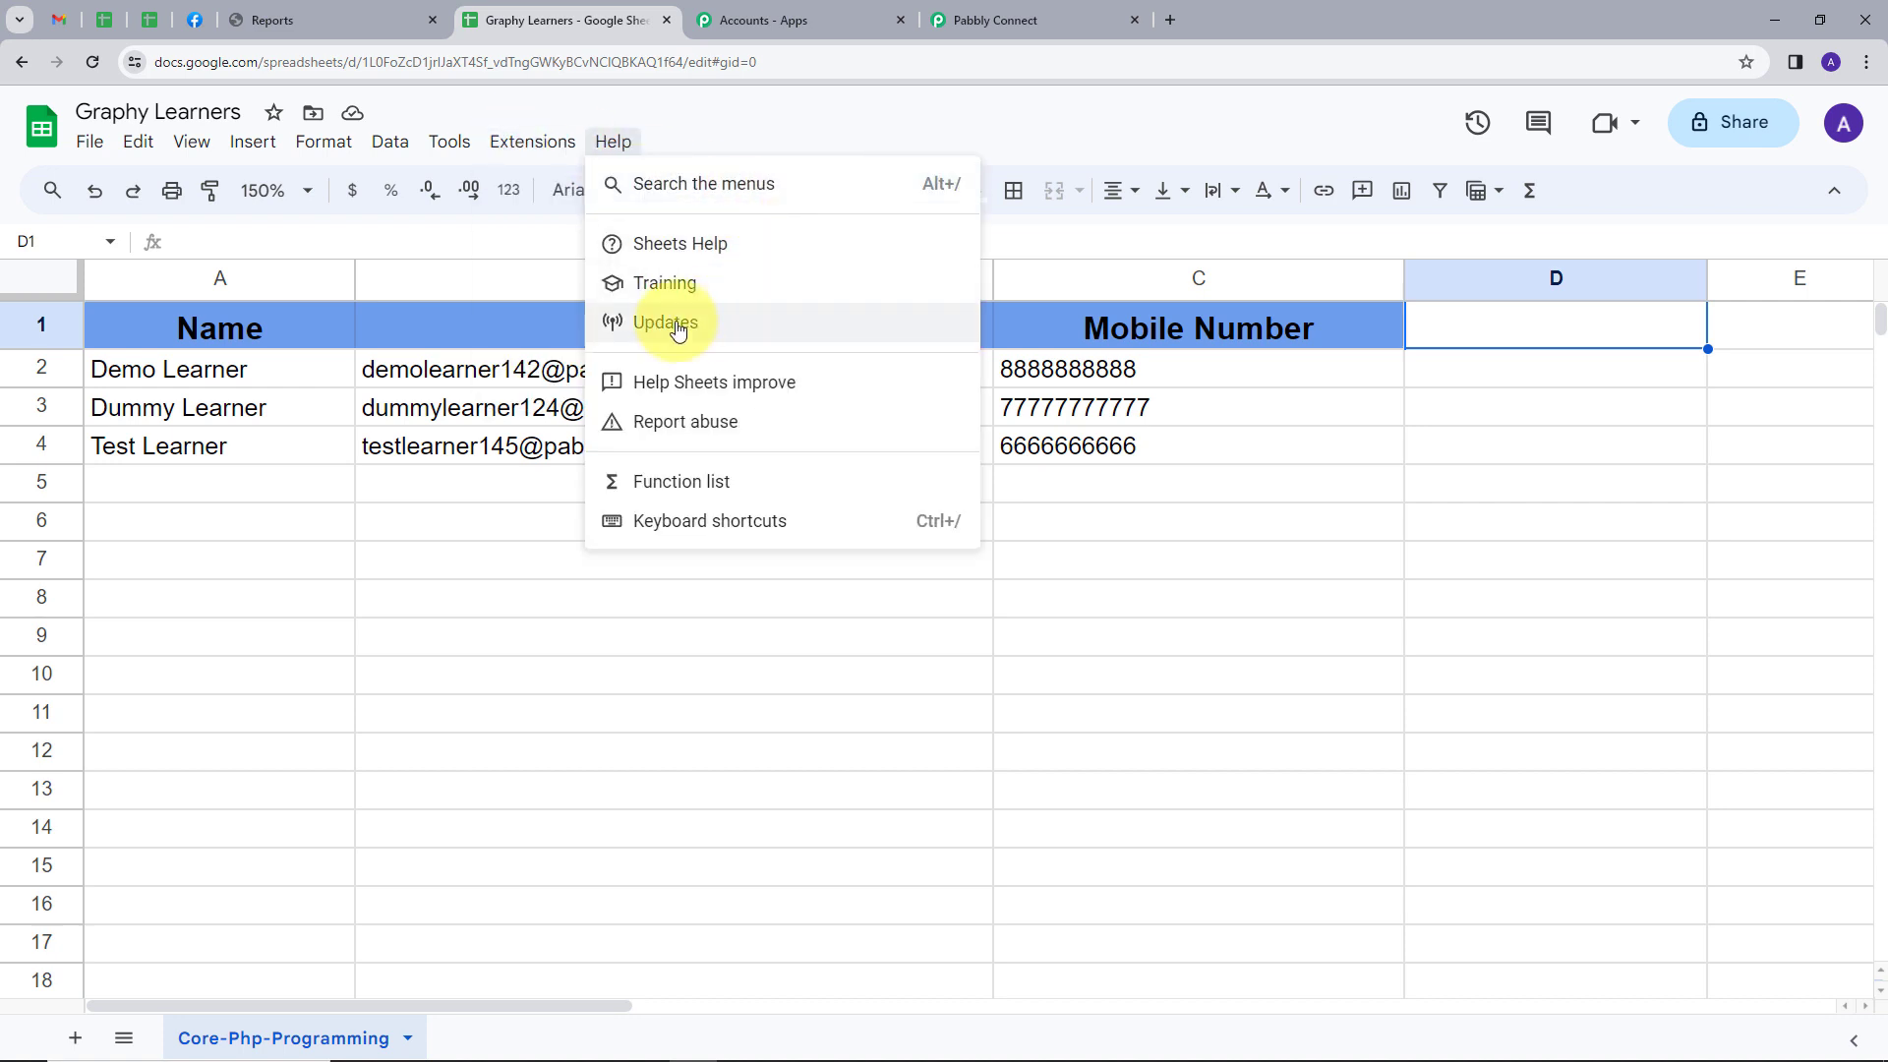
mouse_move(551, 387)
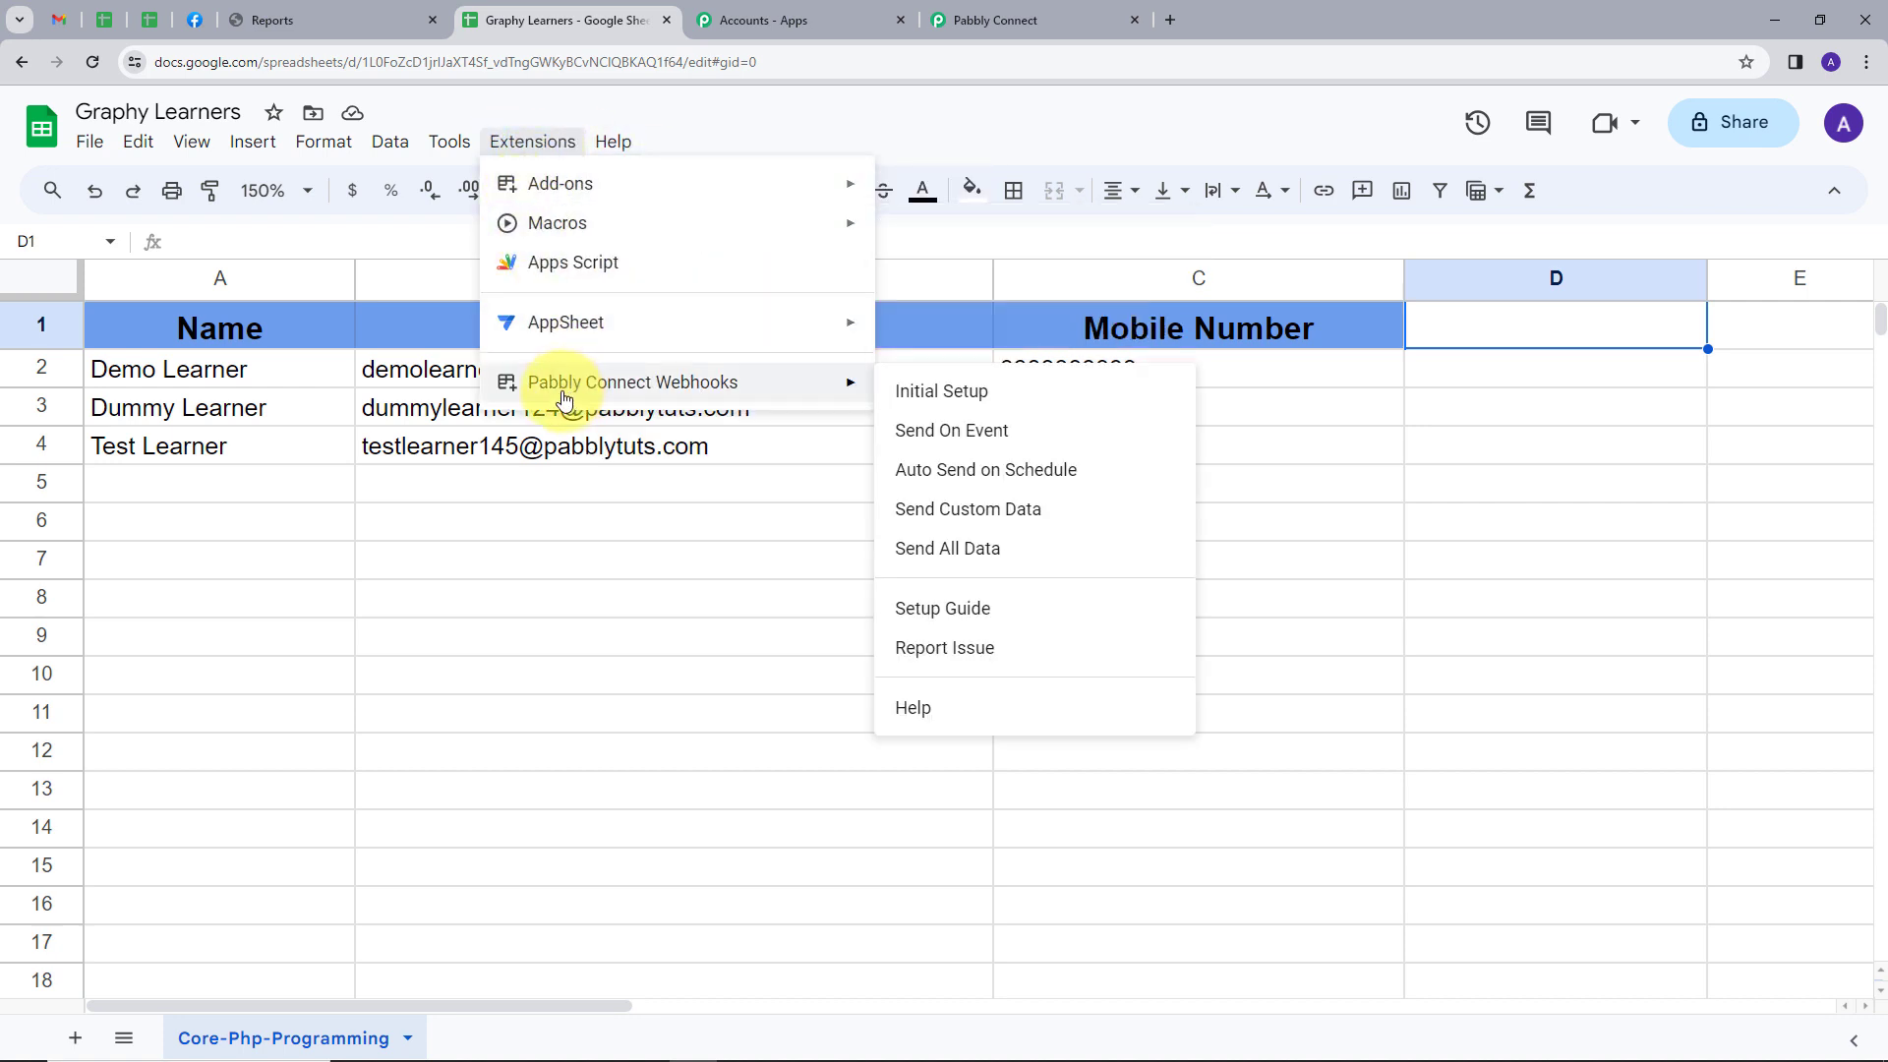
left_click(944, 393)
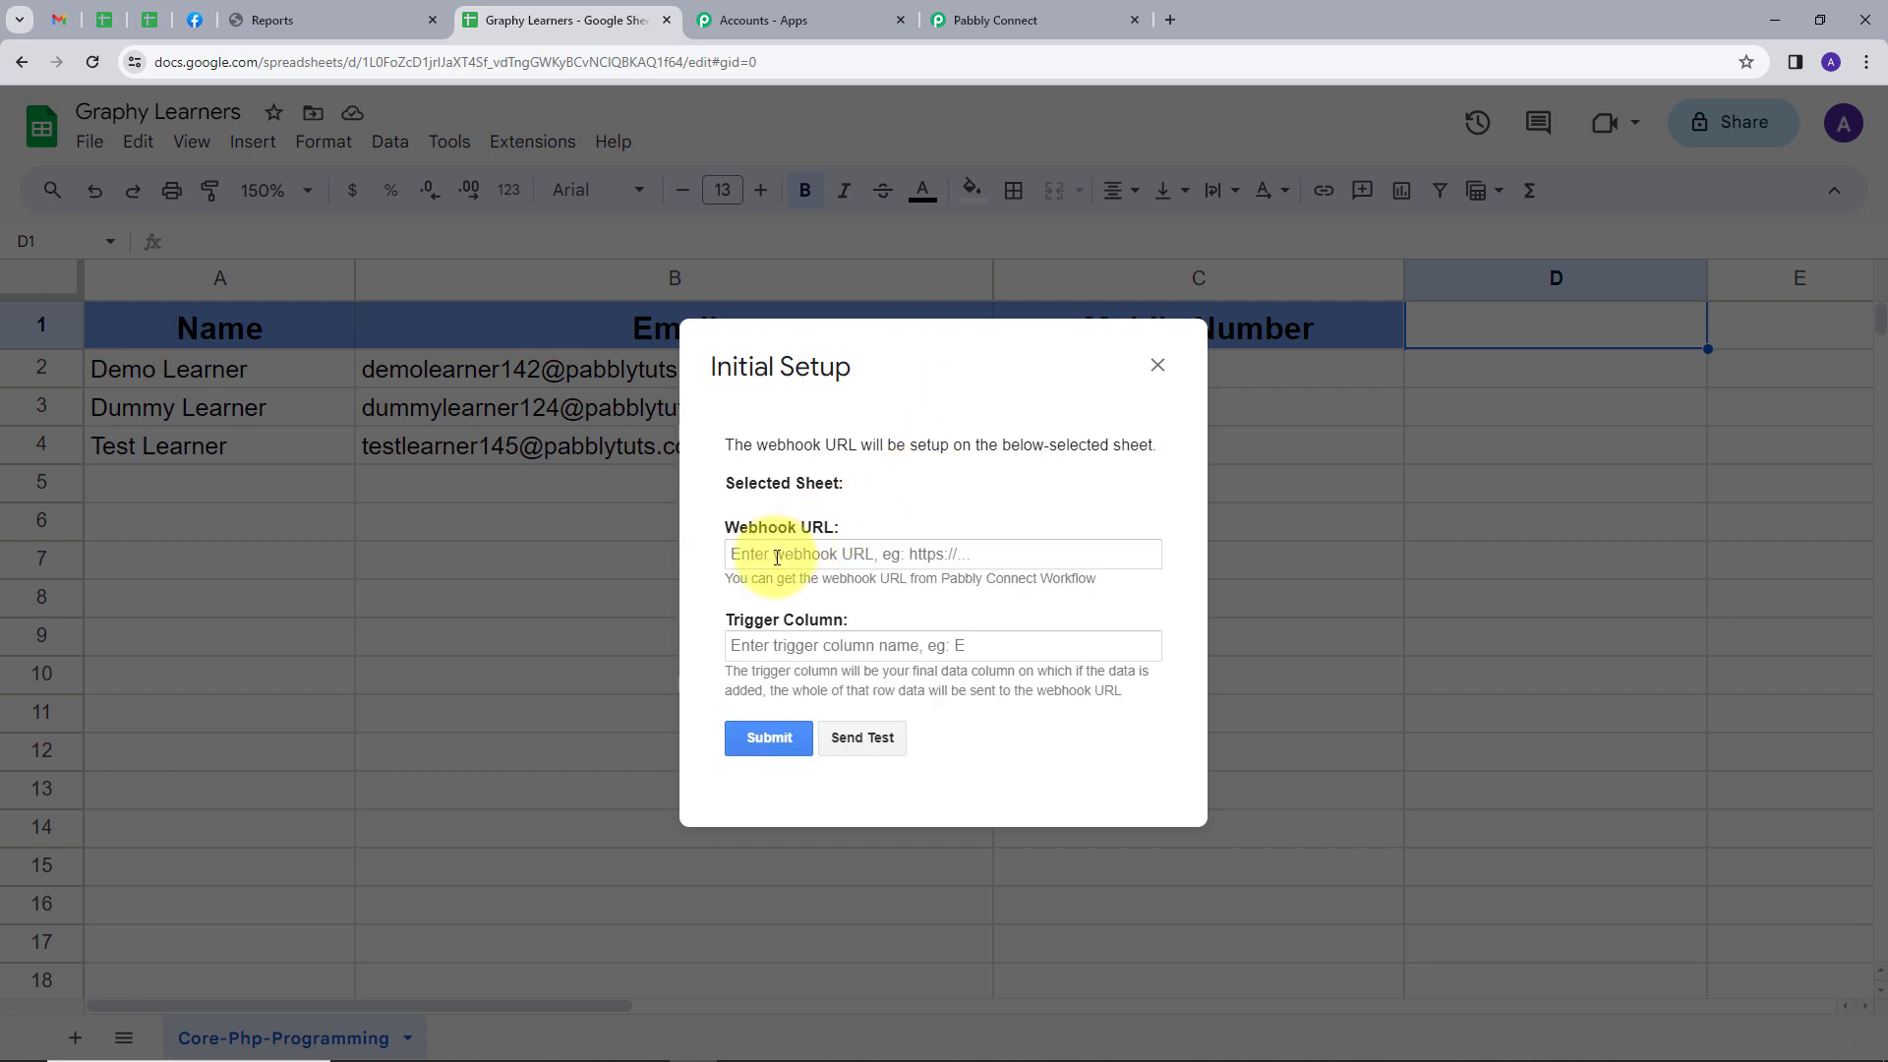
left_click(777, 555)
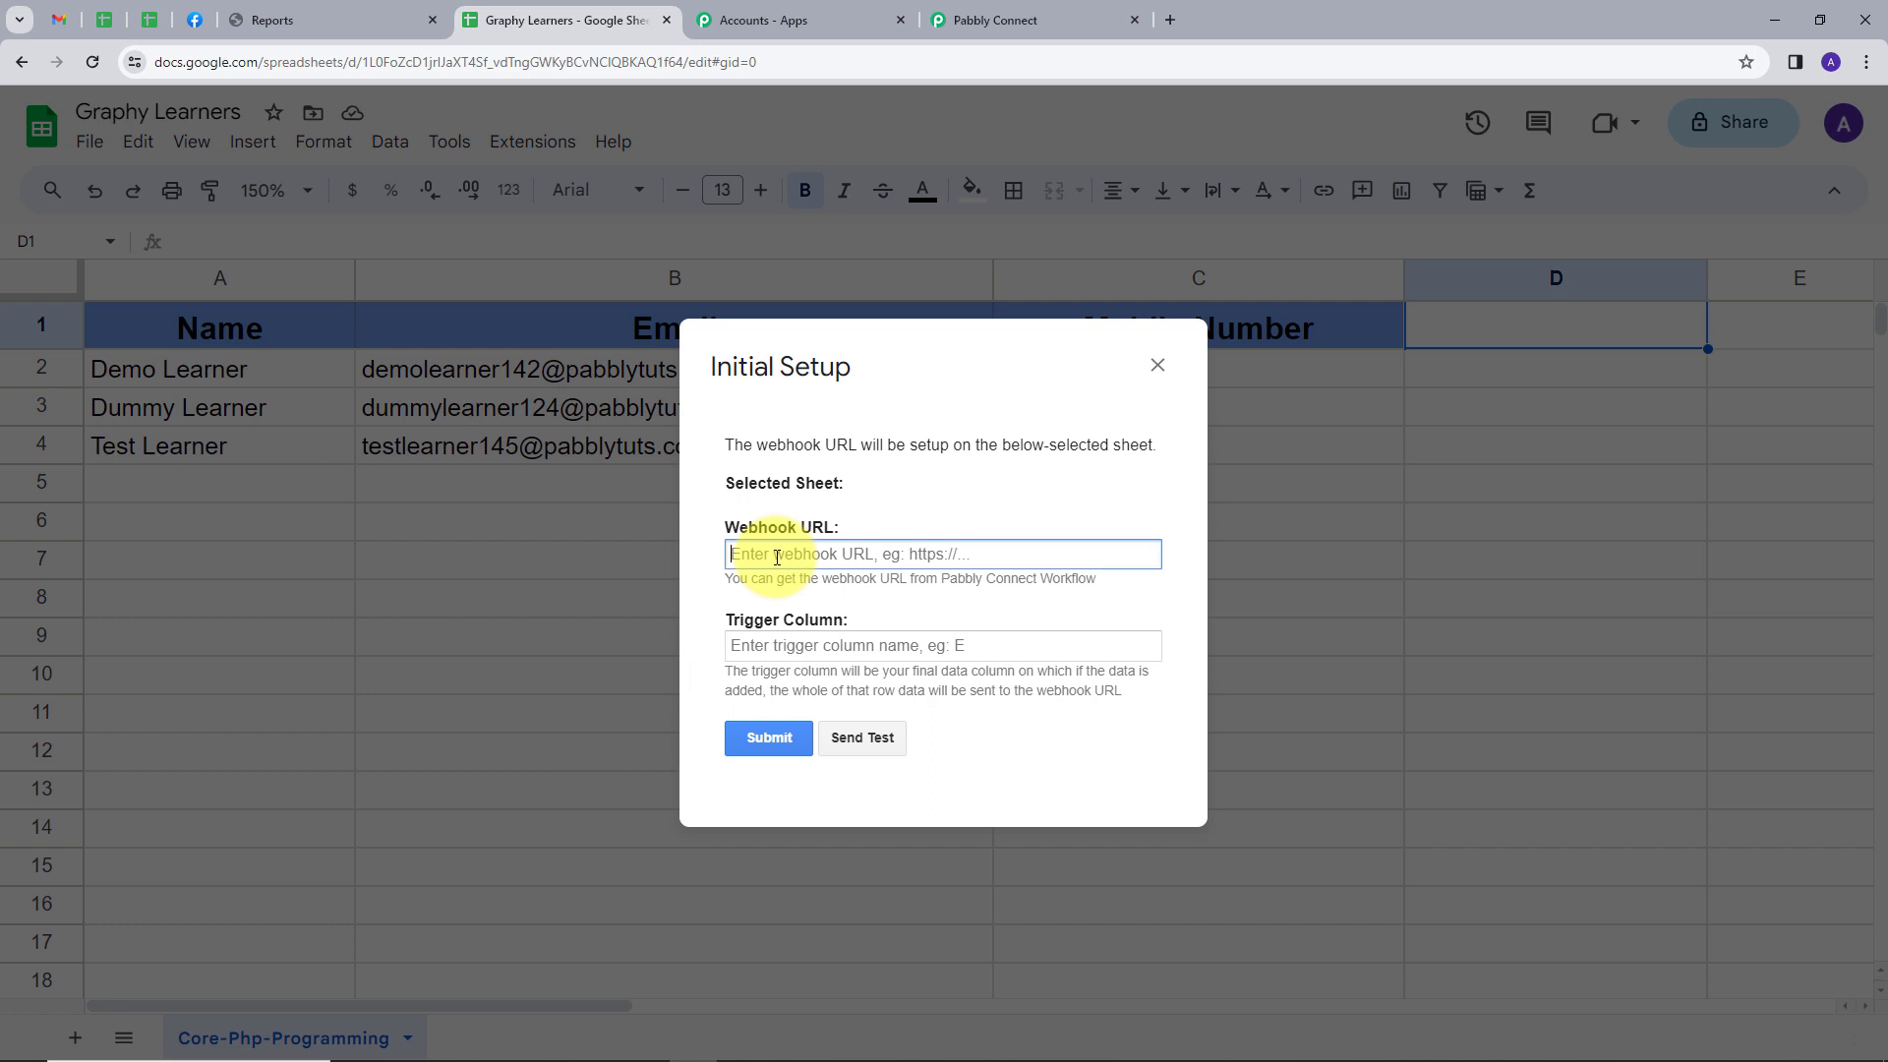
key("ctrl+v")
Set the webhook's trigger column to C and send test data to Pabbly Connect
left_click(776, 646)
type("C")
left_click(776, 649)
key("BackSpace")
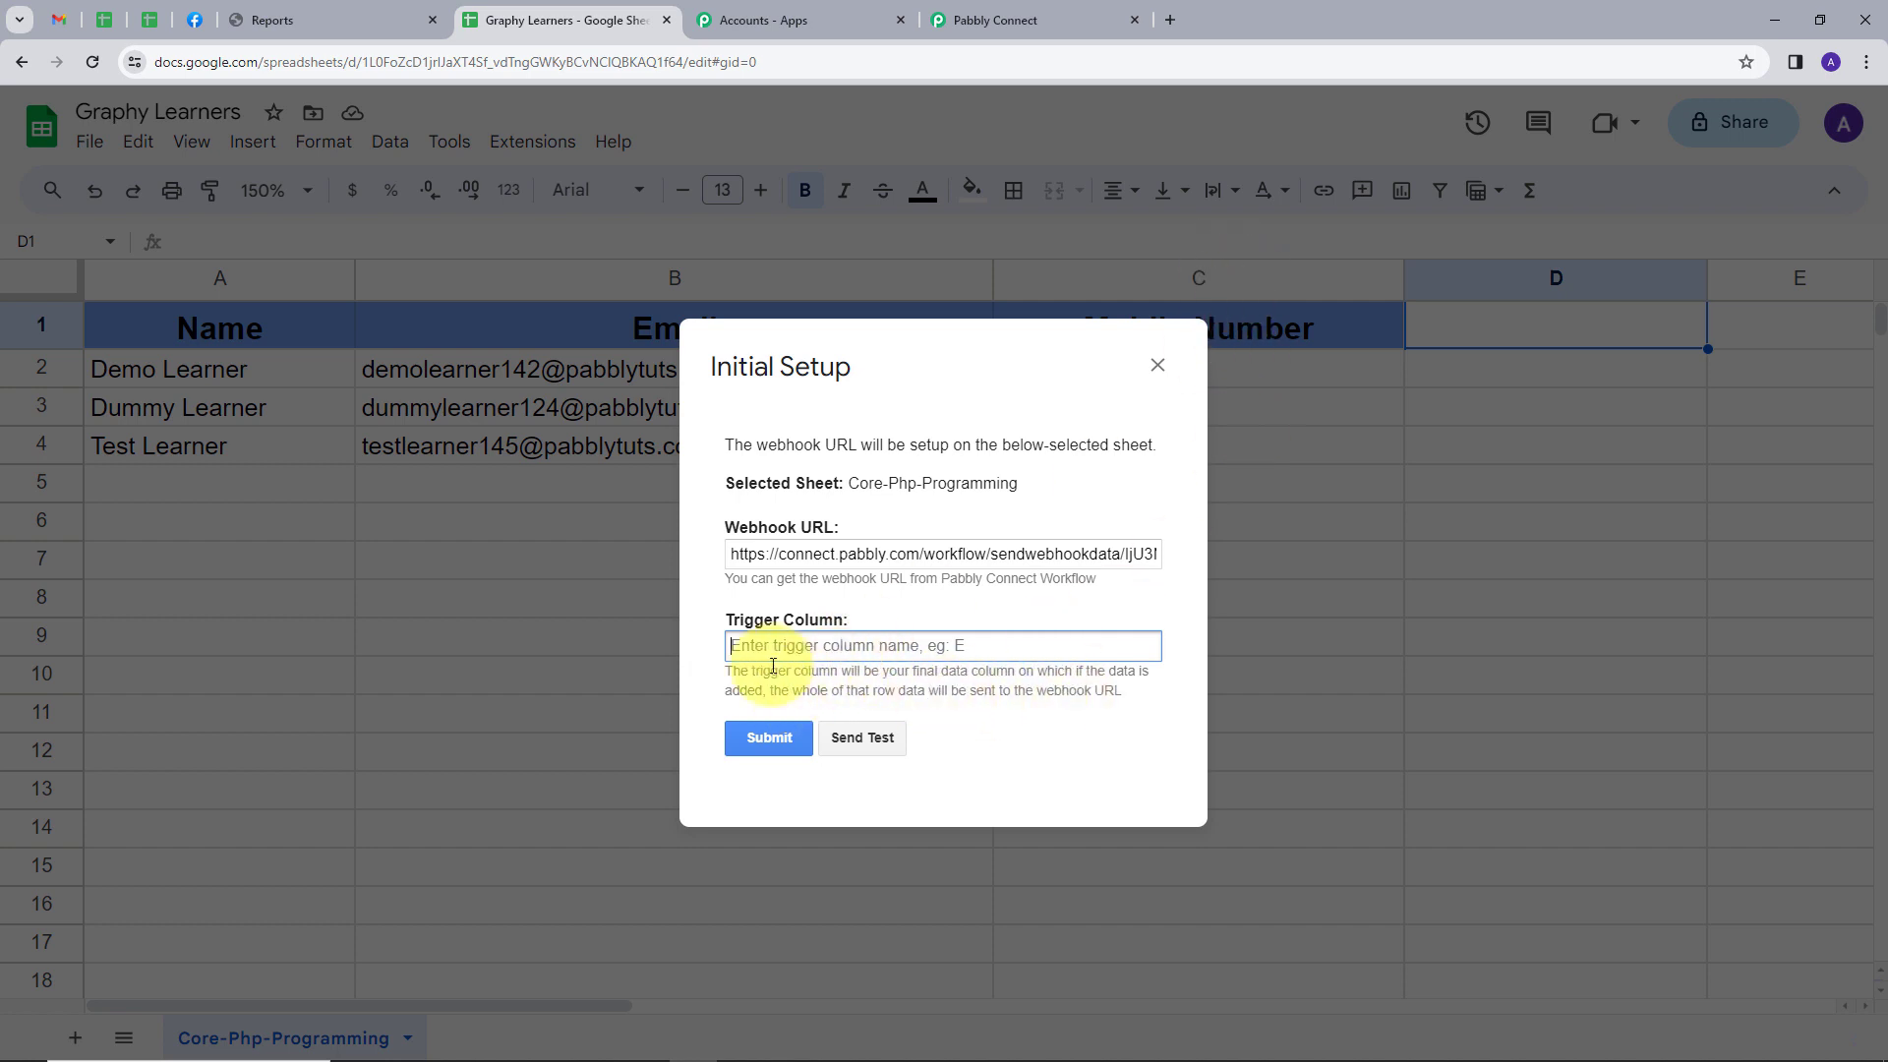
type("C")
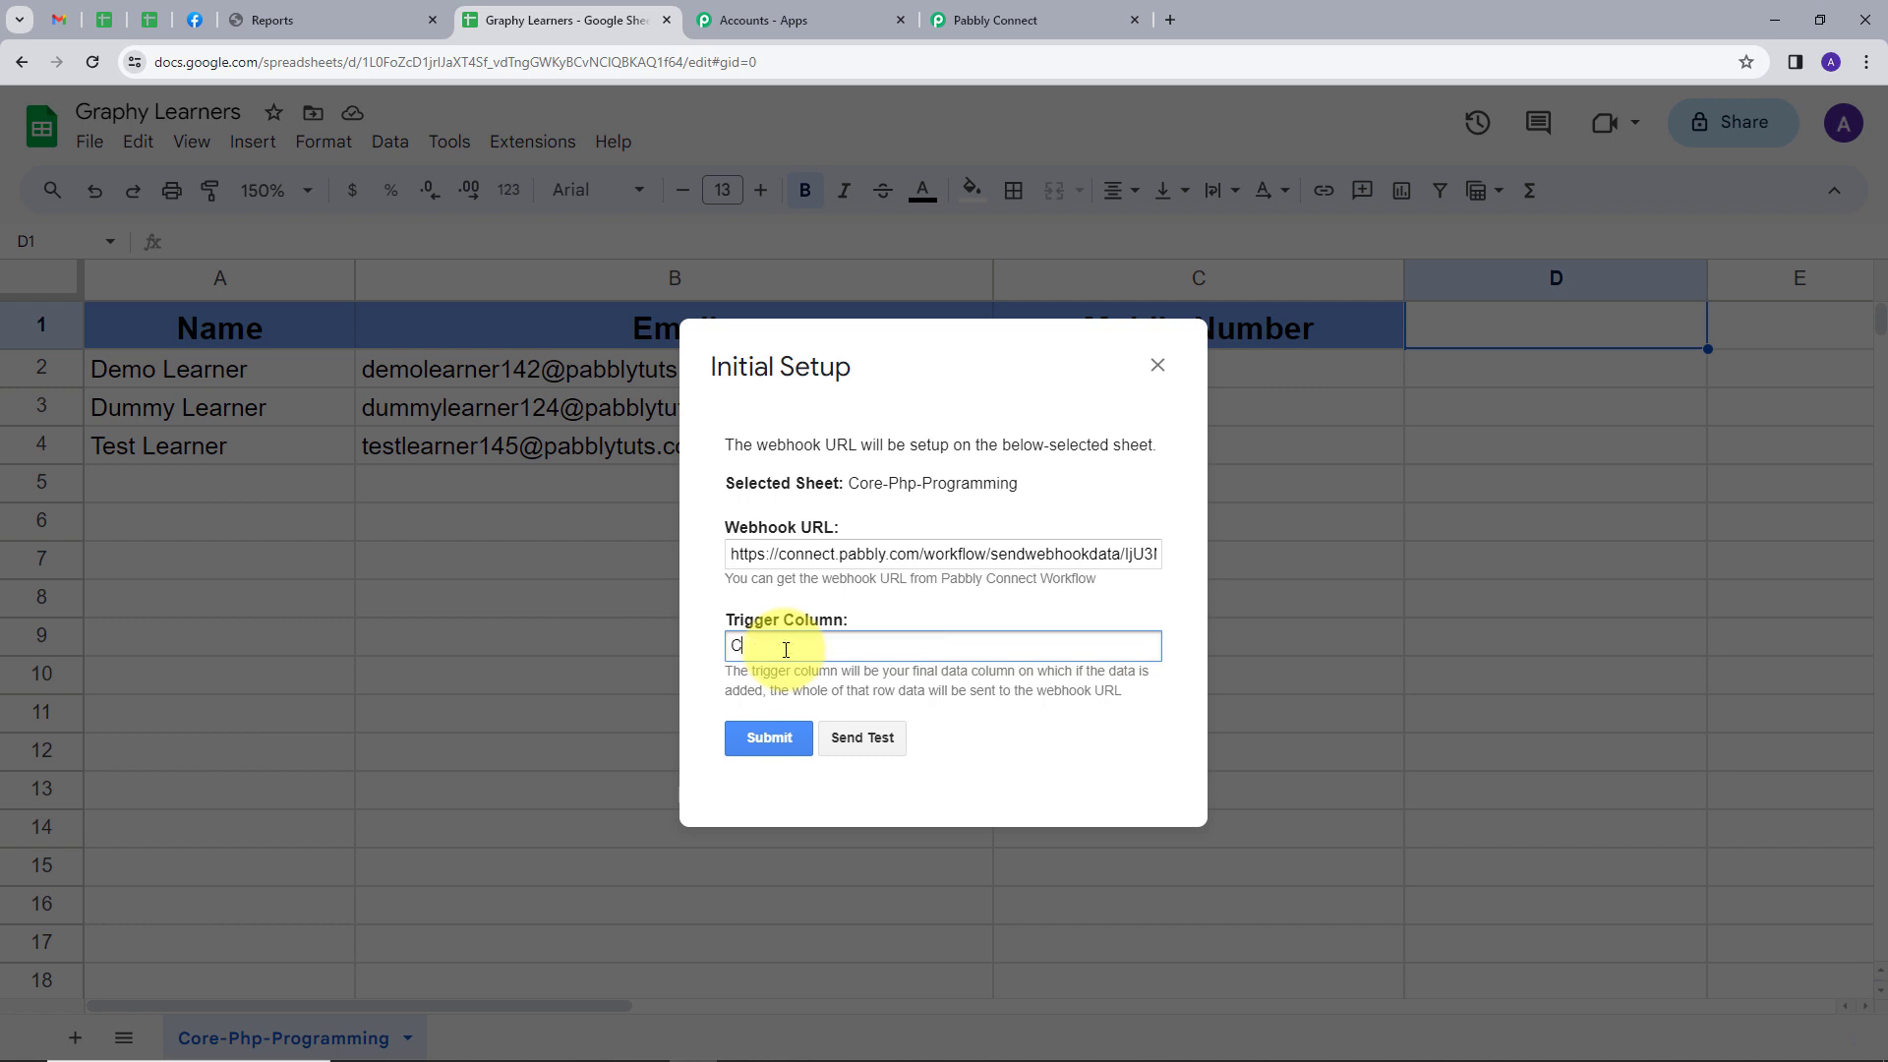
left_click(862, 739)
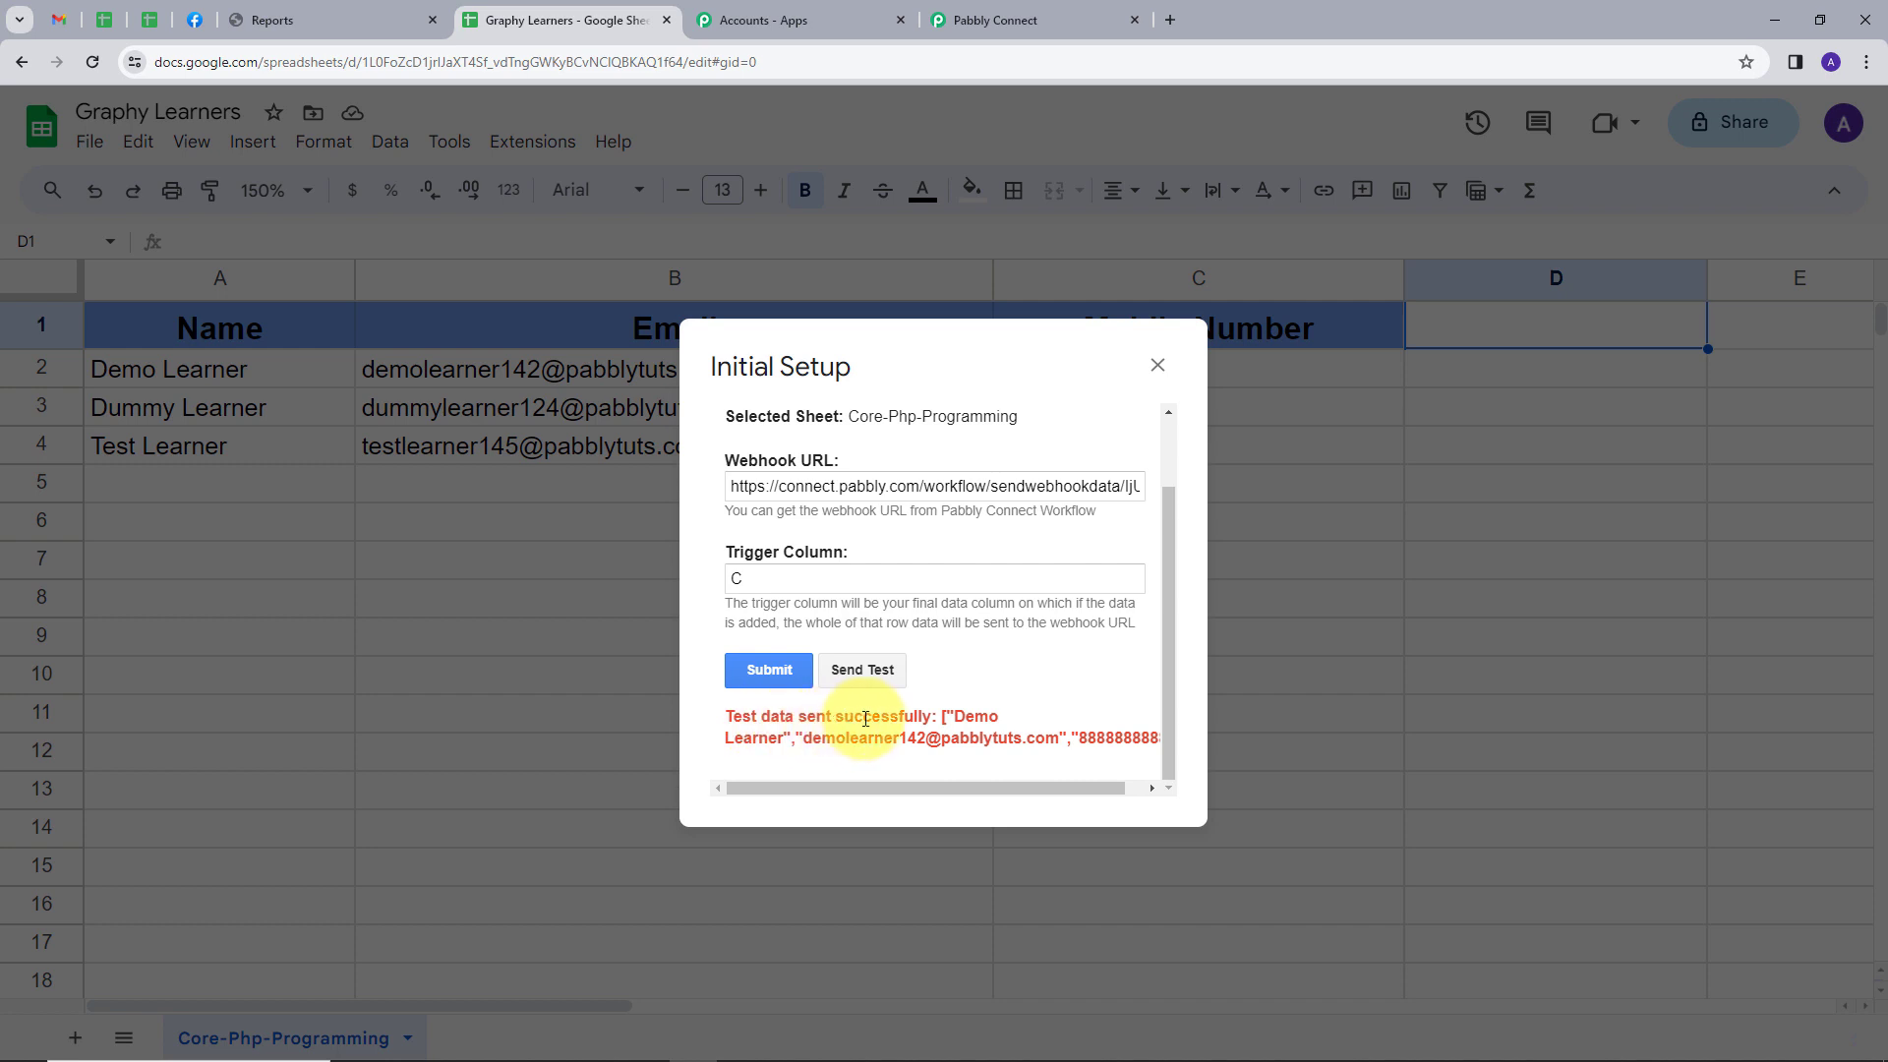
scroll(974, 679, "up", 2)
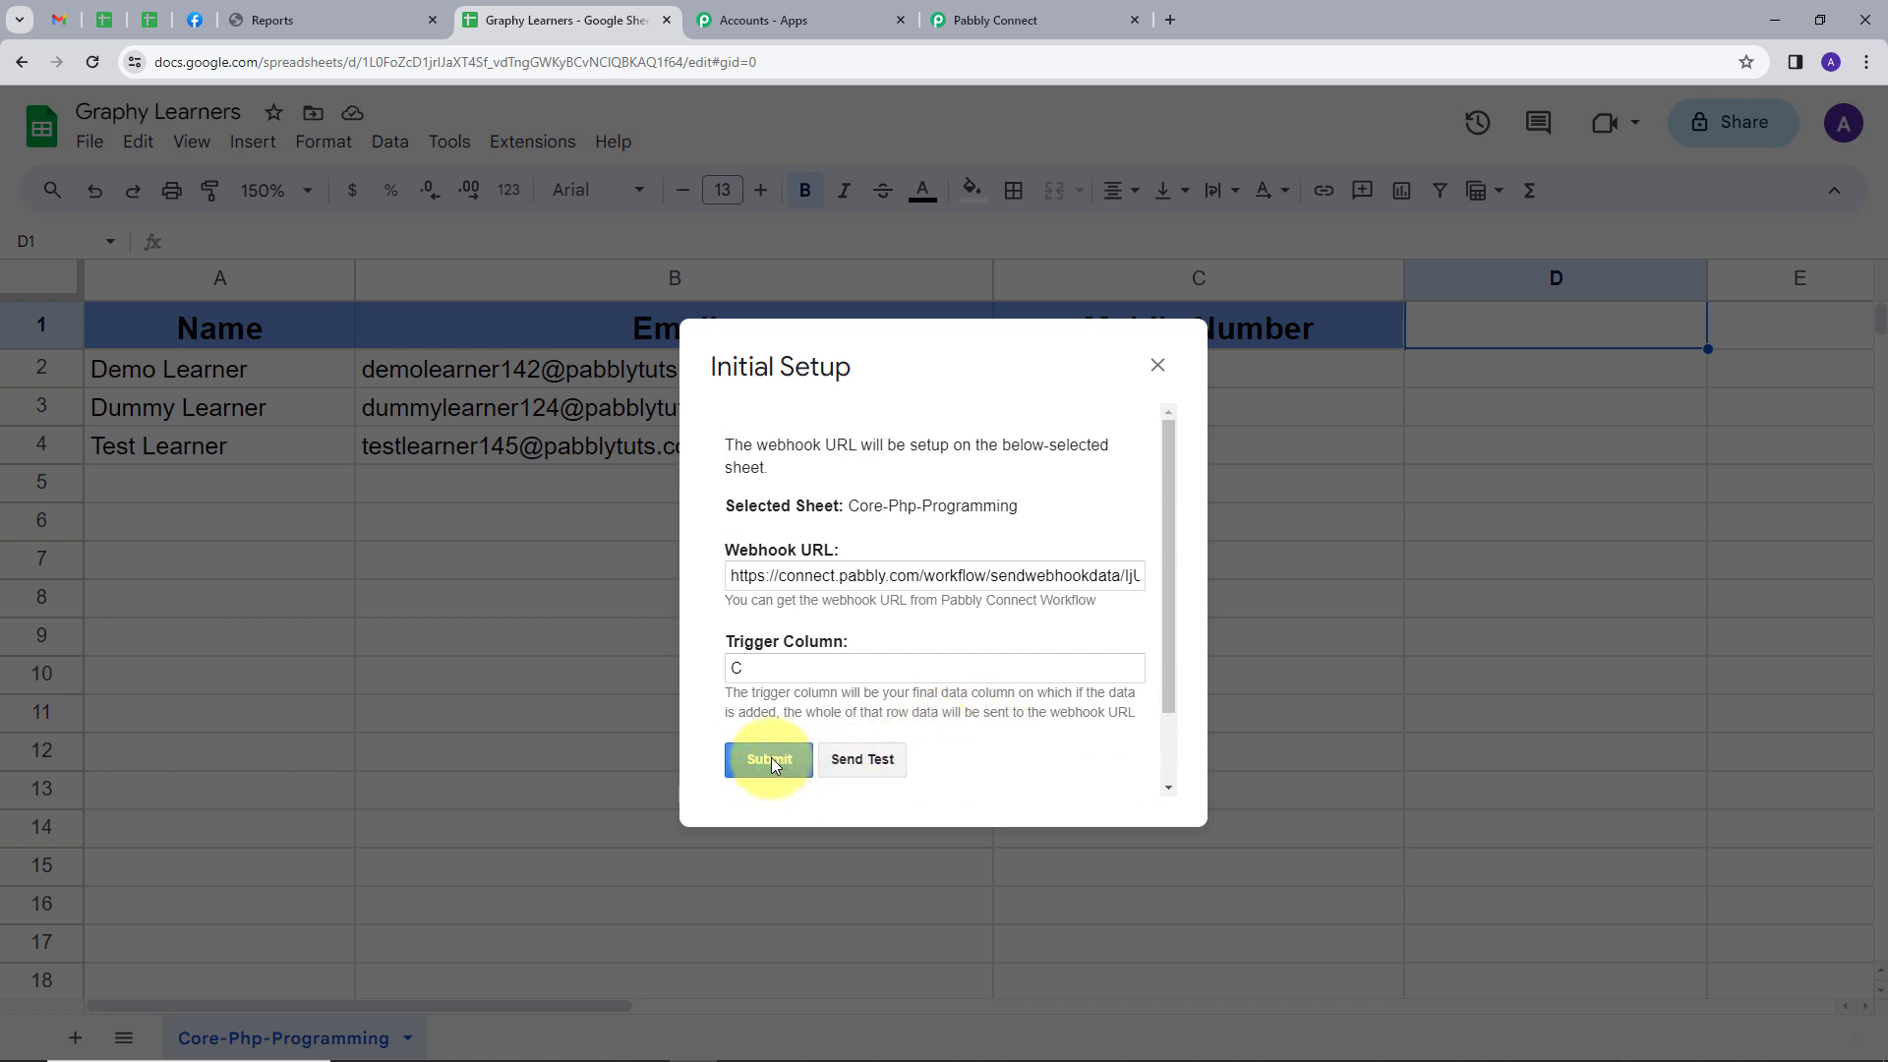
Submit the webhook's Initial Setup for the sheet, close it and return to the Pabbly Connect workflow
left_click(771, 759)
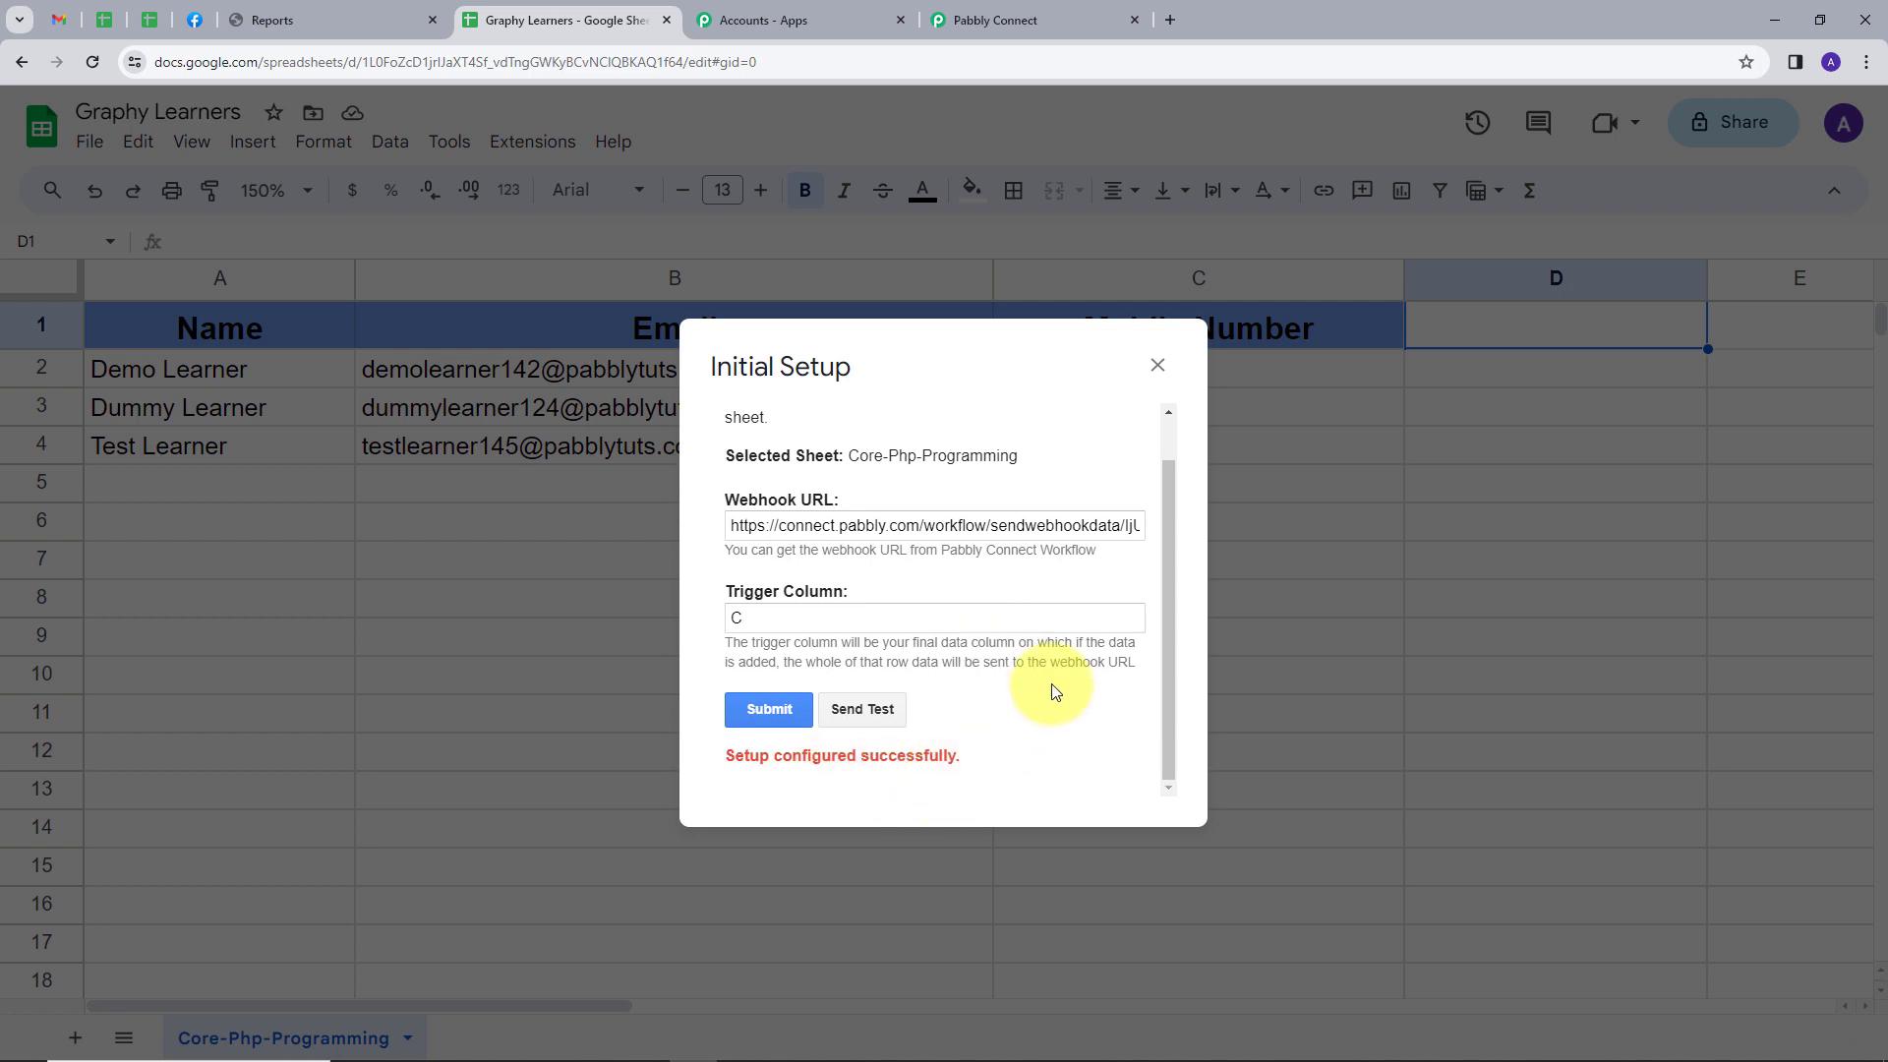
left_click(1157, 365)
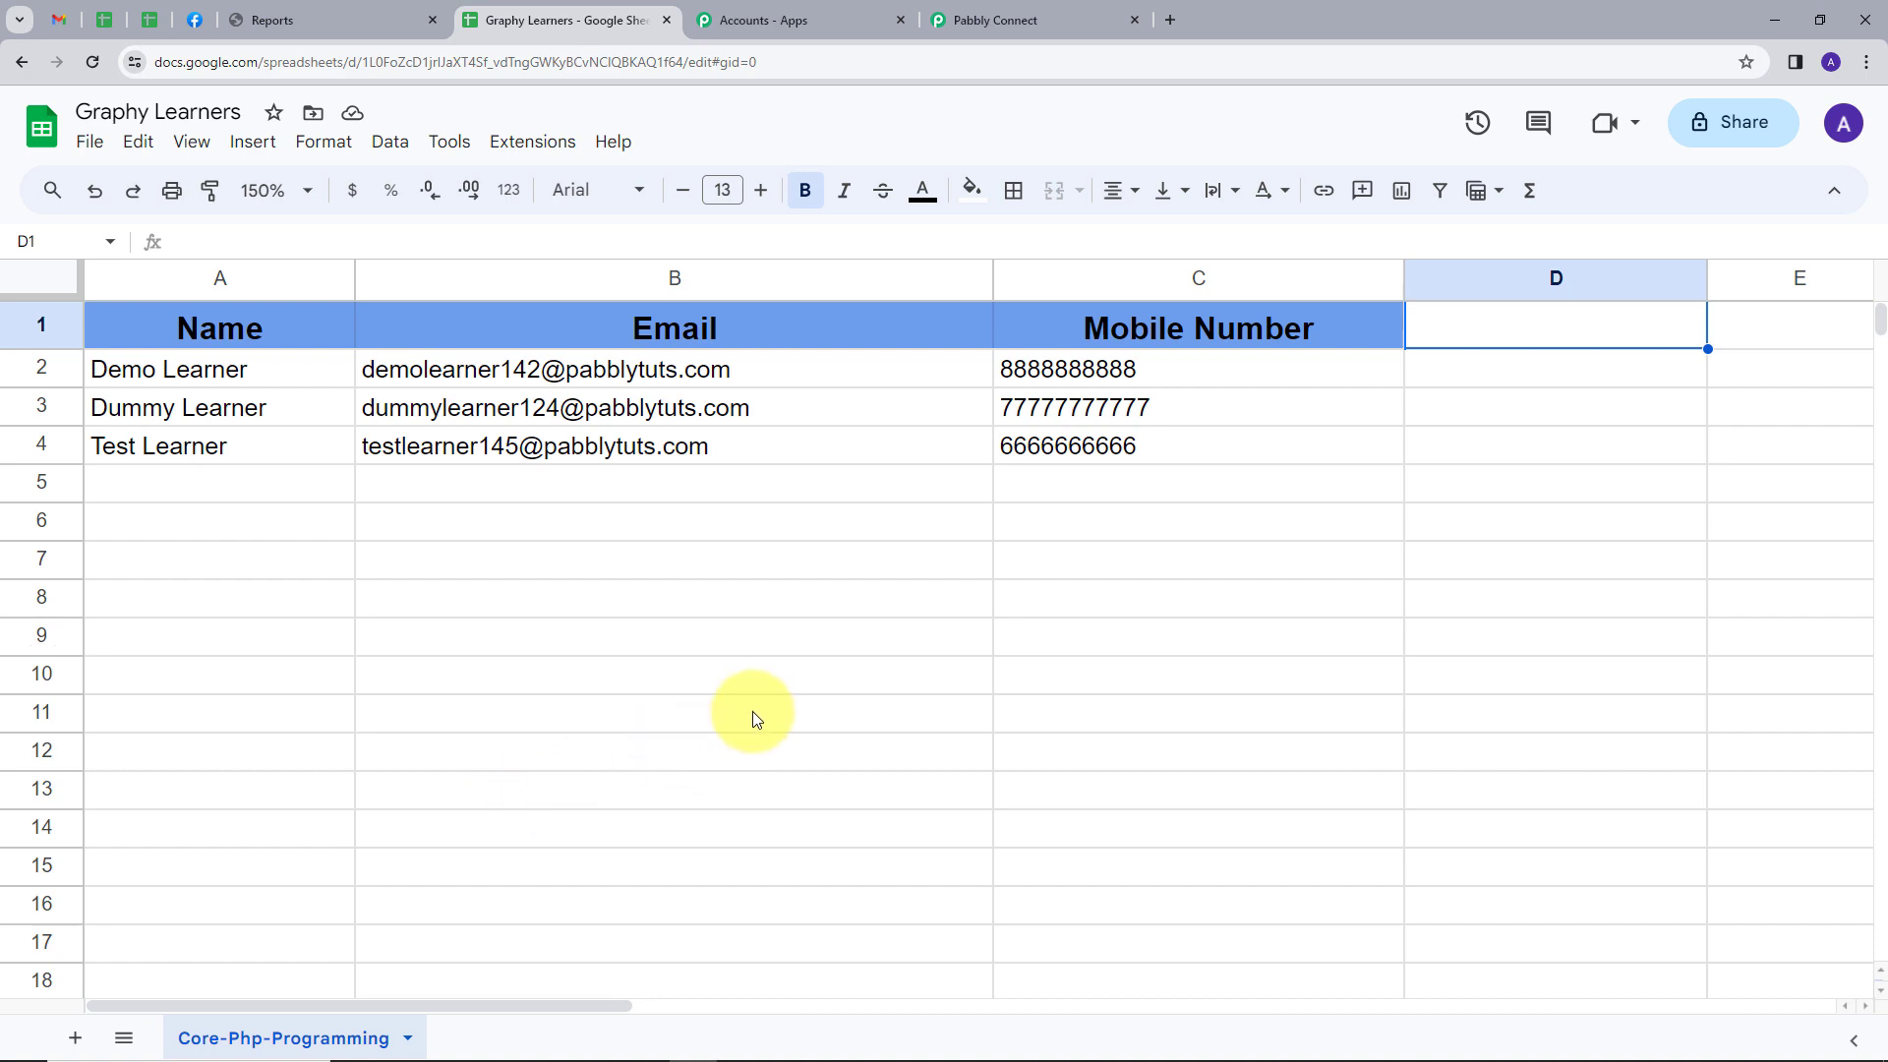
left_click(982, 22)
Examine the received webhook response, checking the trigger column, spreadsheet name, sheet name and the learner's name, mobile number and email
scroll(1141, 478, "down", 5)
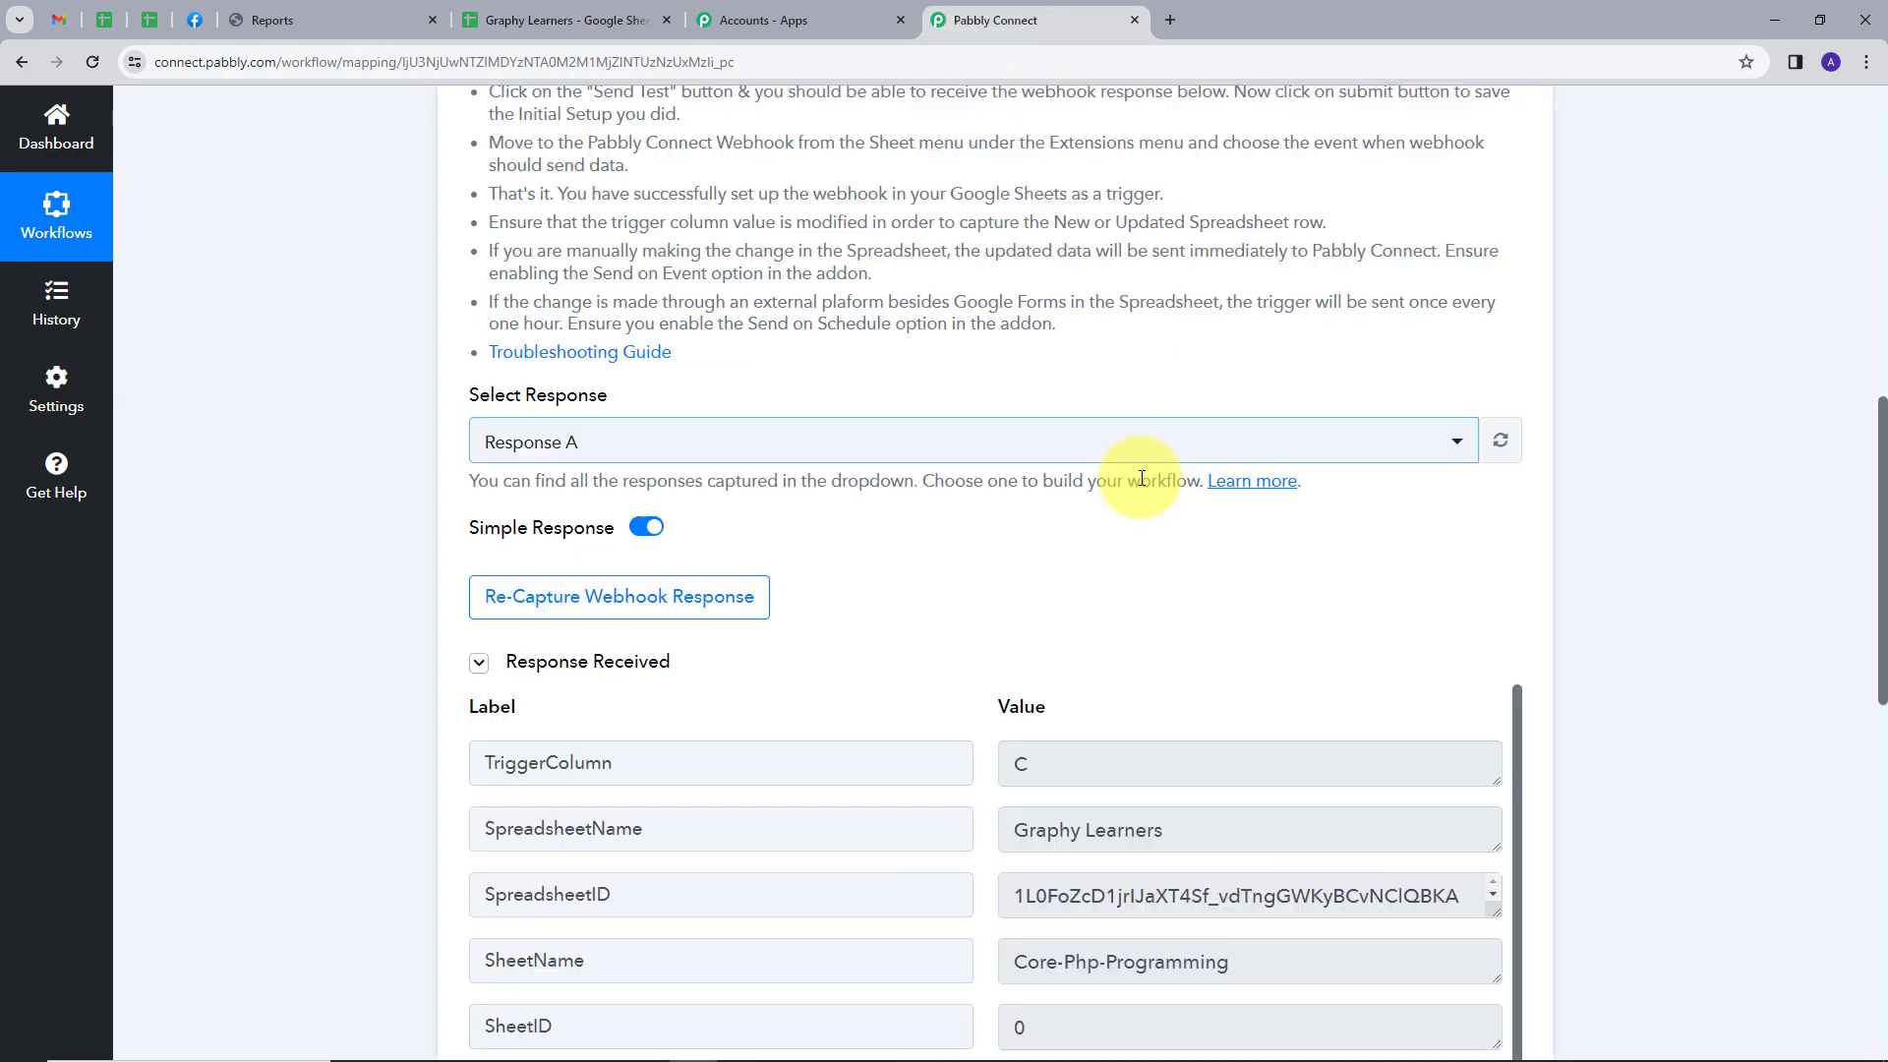
scroll(1141, 478, "down", 3)
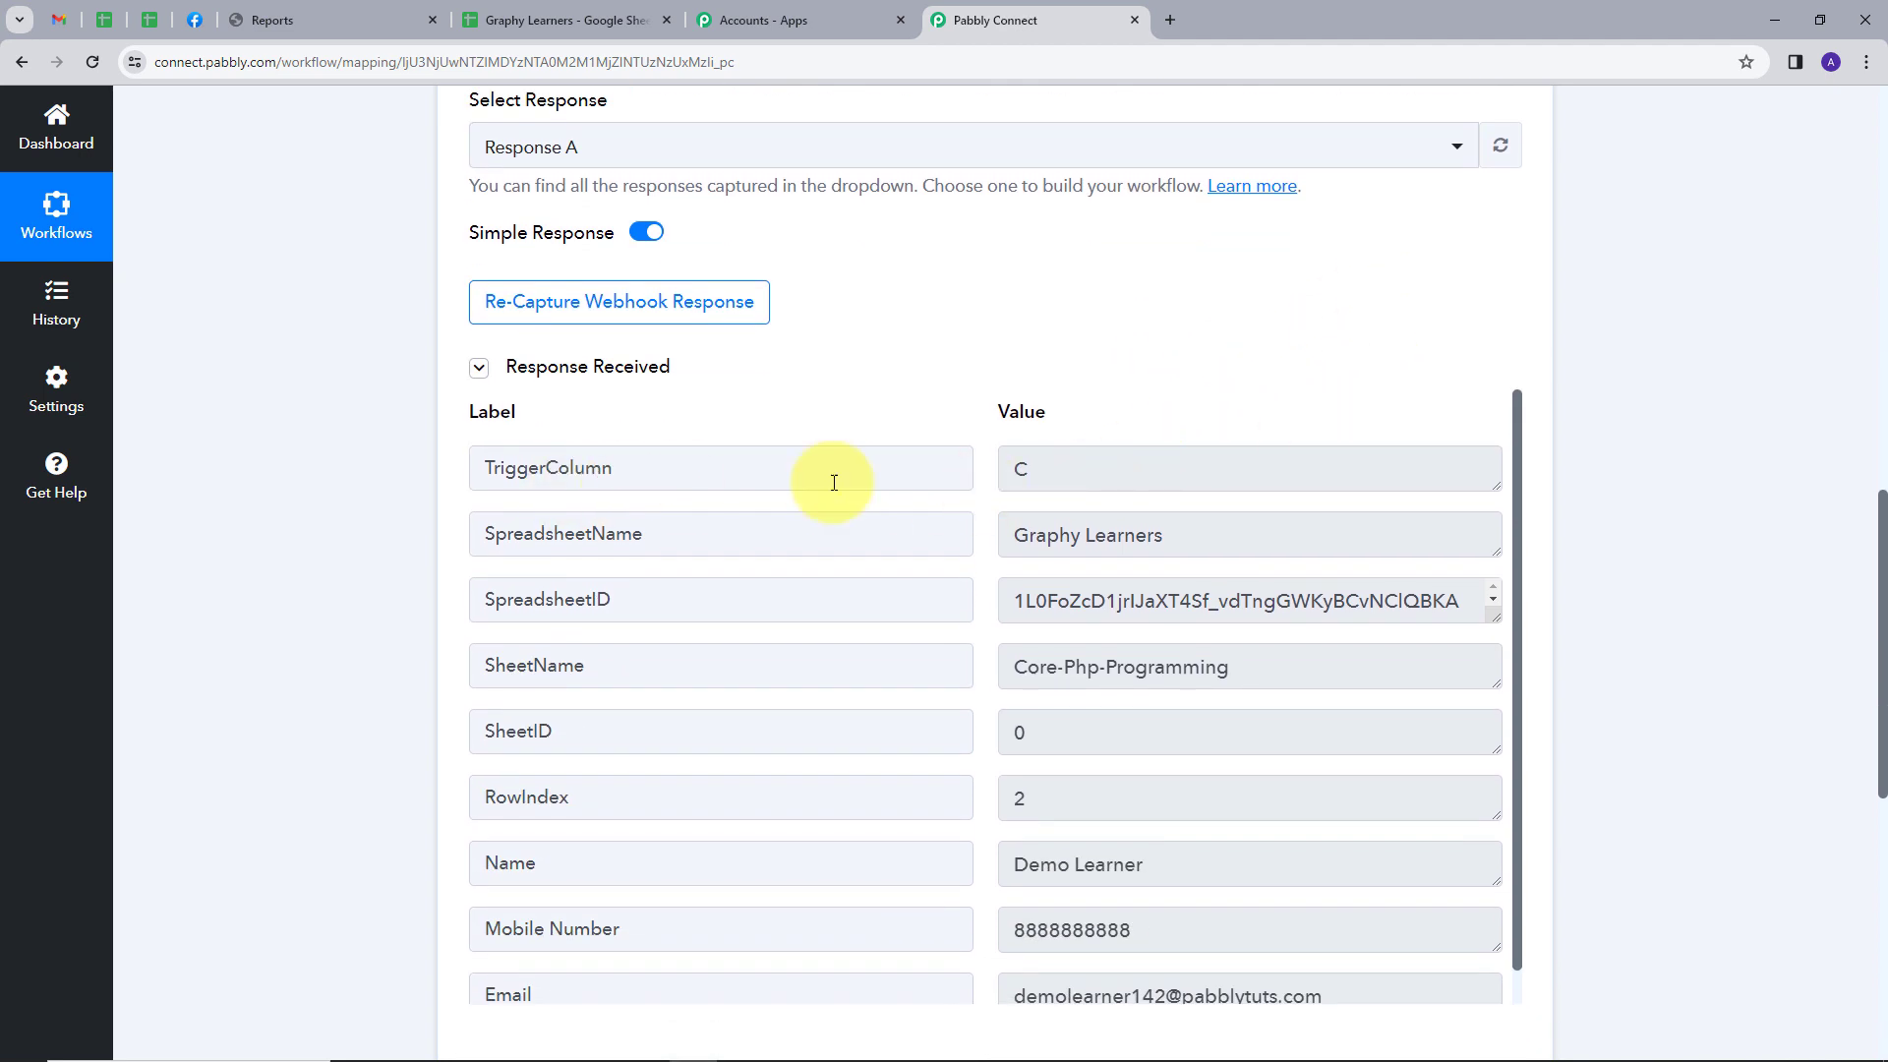
double_click(1020, 469)
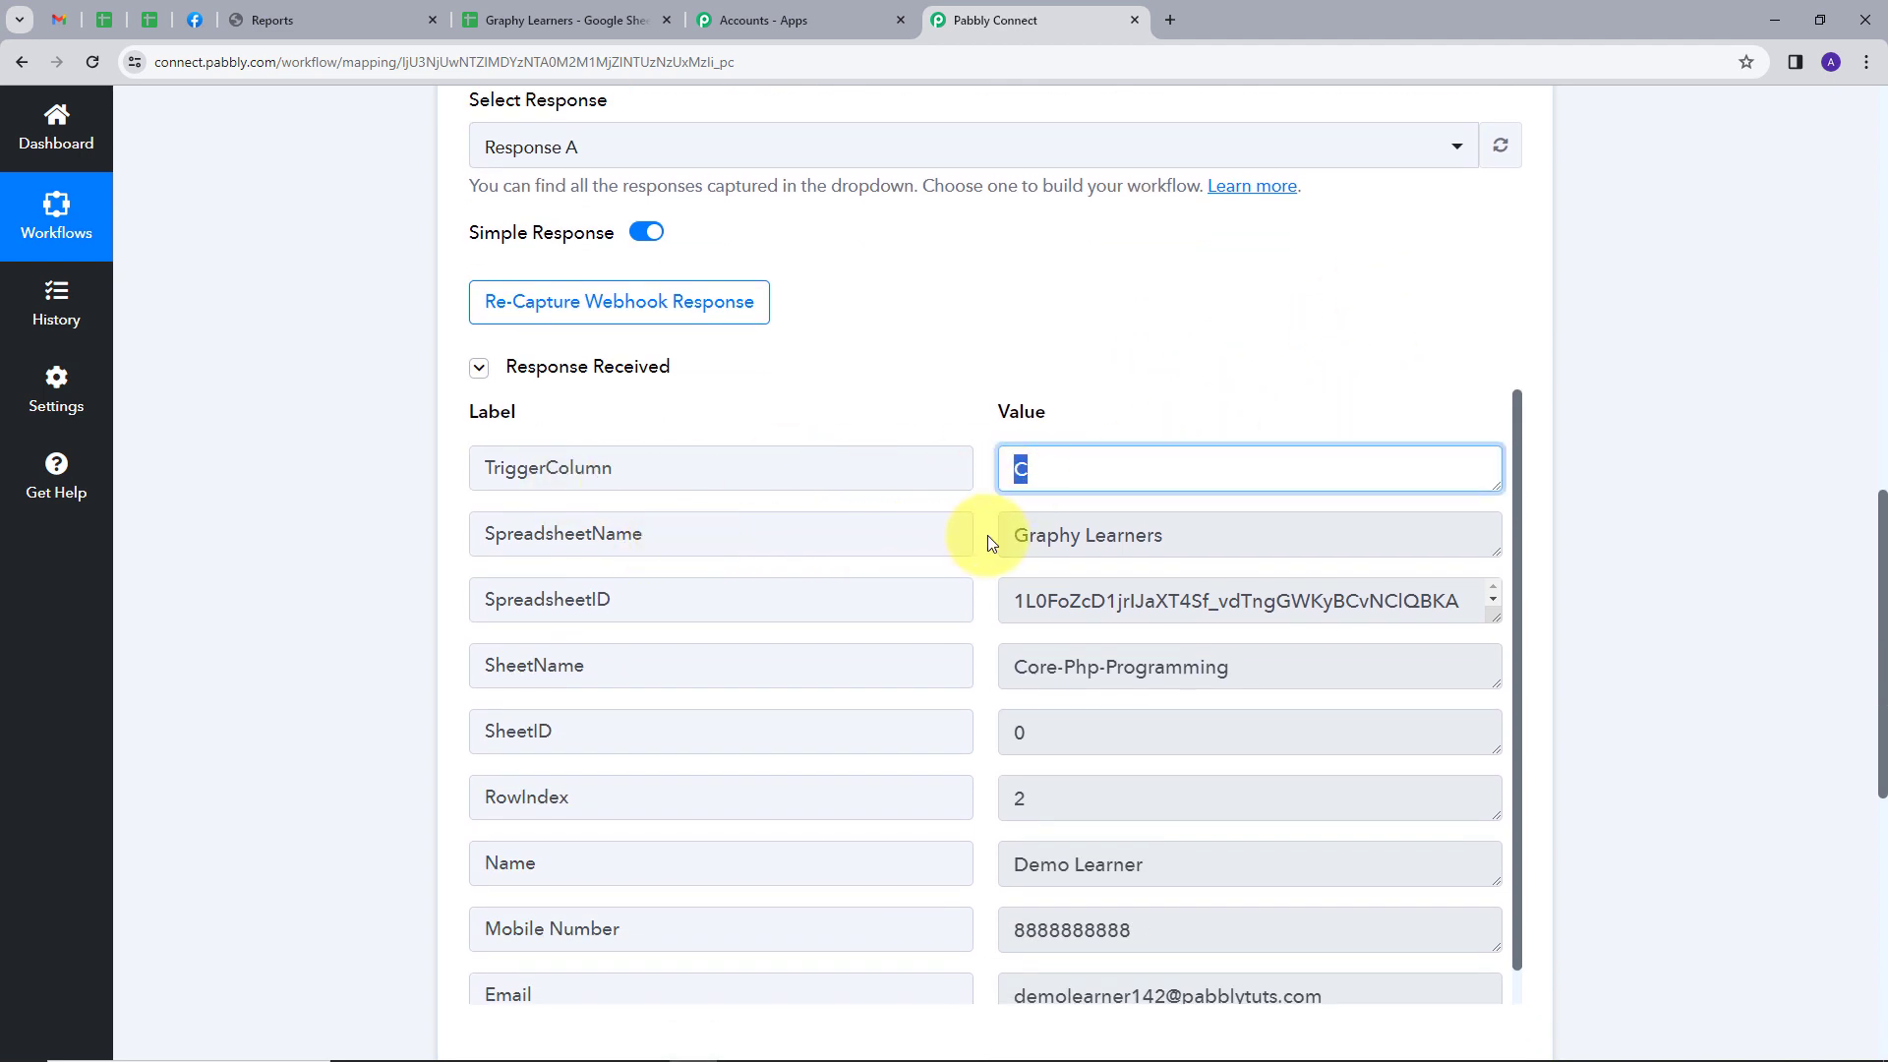
left_click_drag(1013, 536, 1269, 535)
scroll(1160, 452, "down", 1)
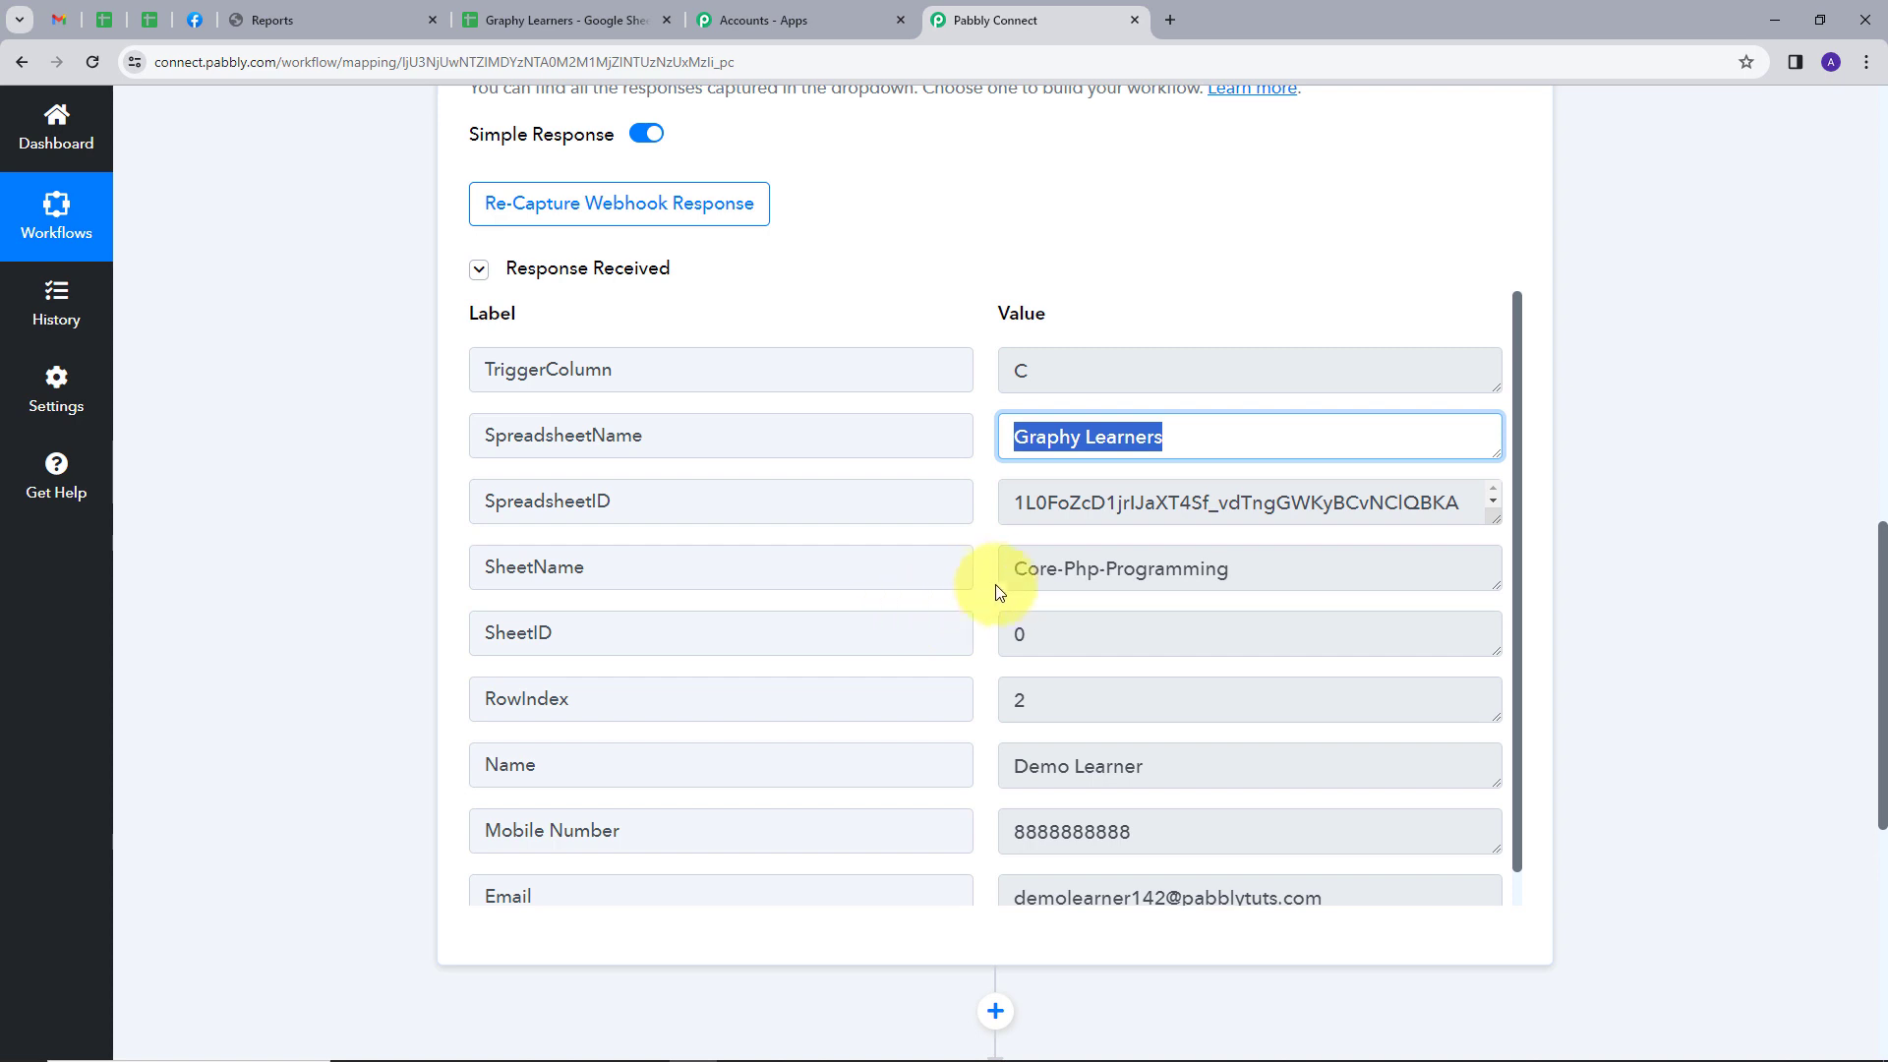
left_click_drag(1017, 568, 1285, 567)
scroll(1319, 433, "down", 1)
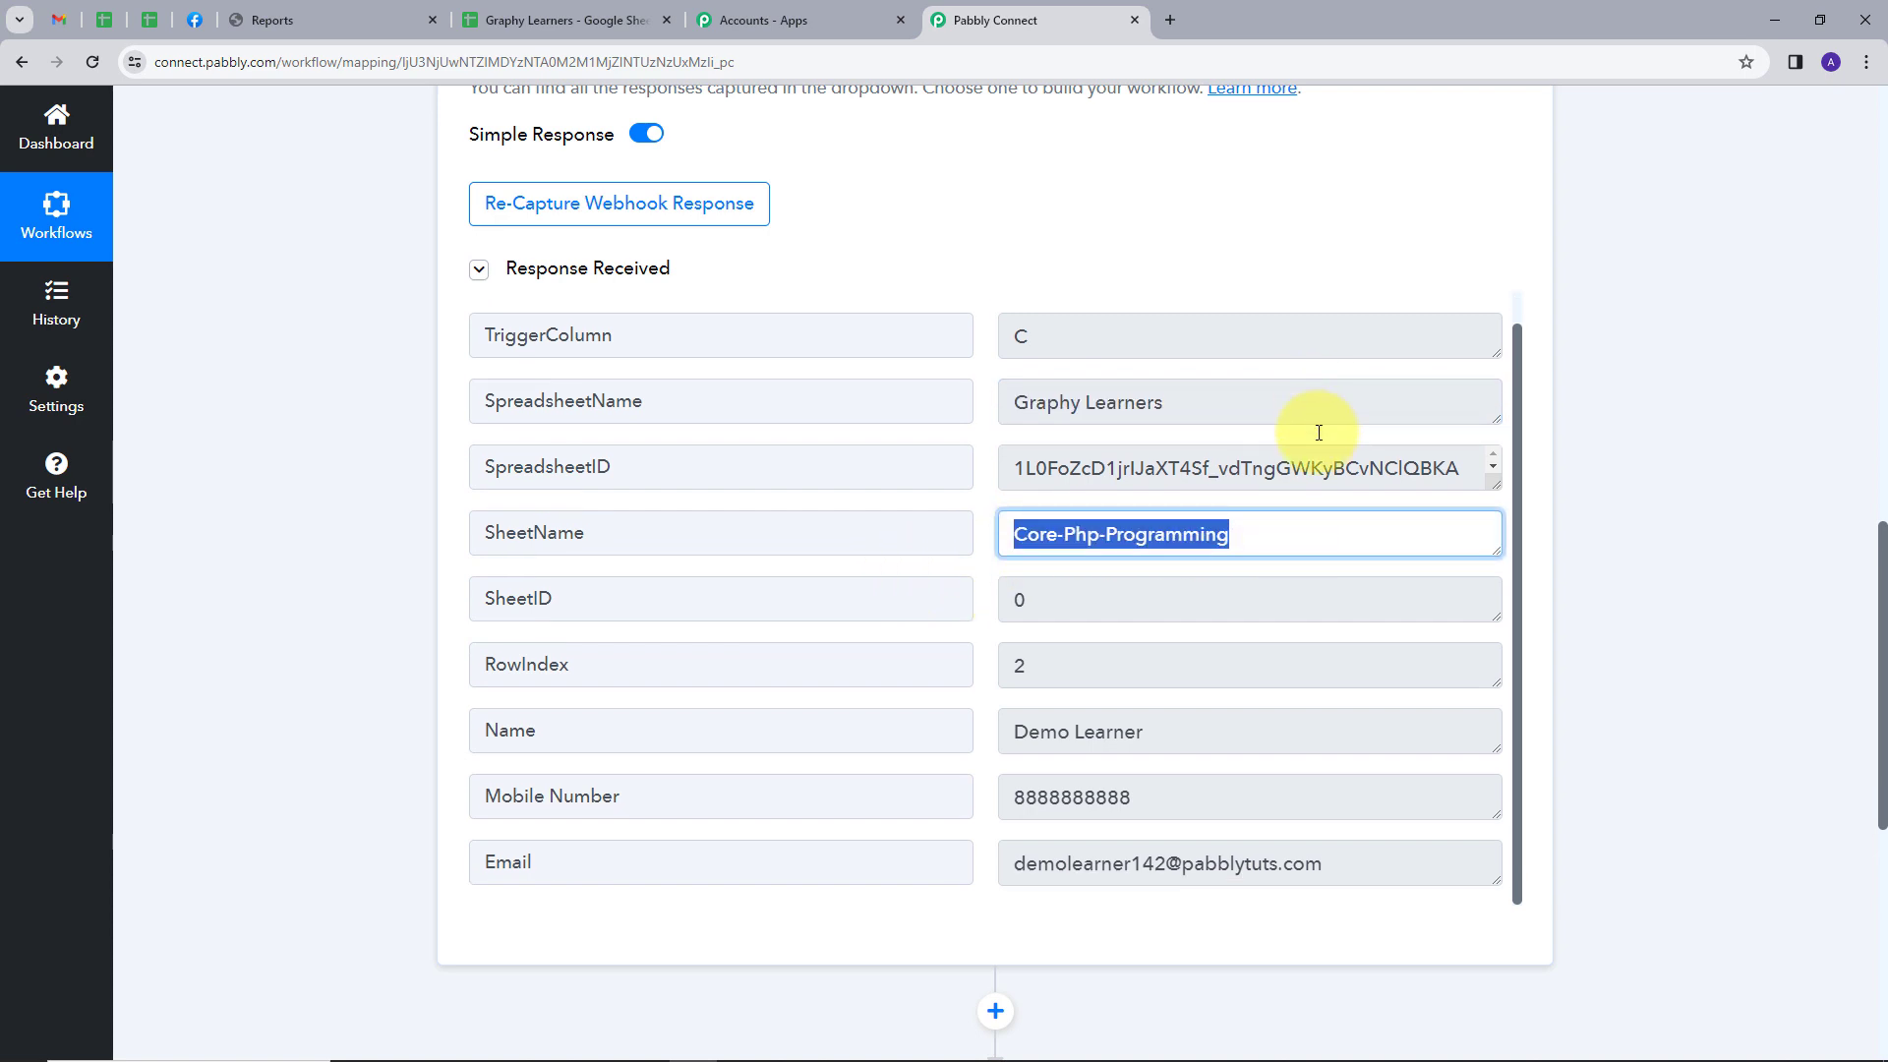
left_click_drag(1015, 732, 1149, 733)
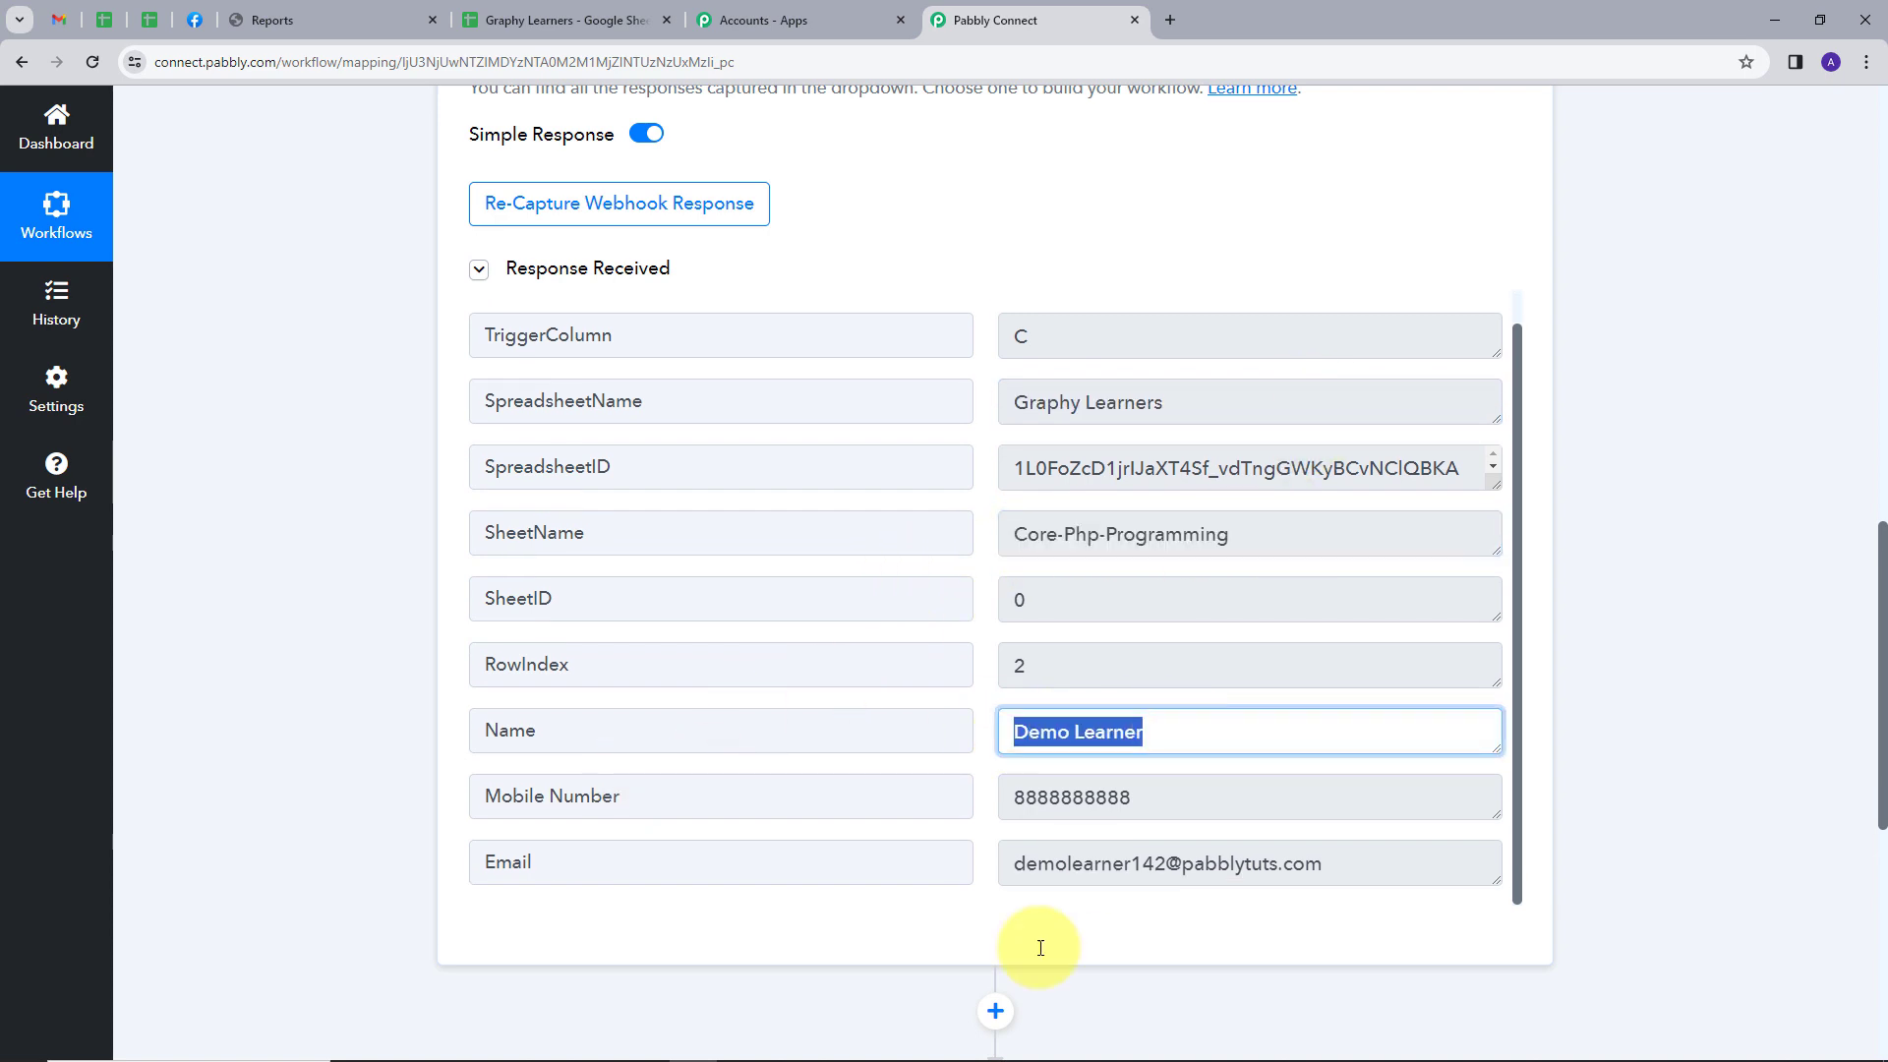
left_click_drag(1014, 798, 1310, 797)
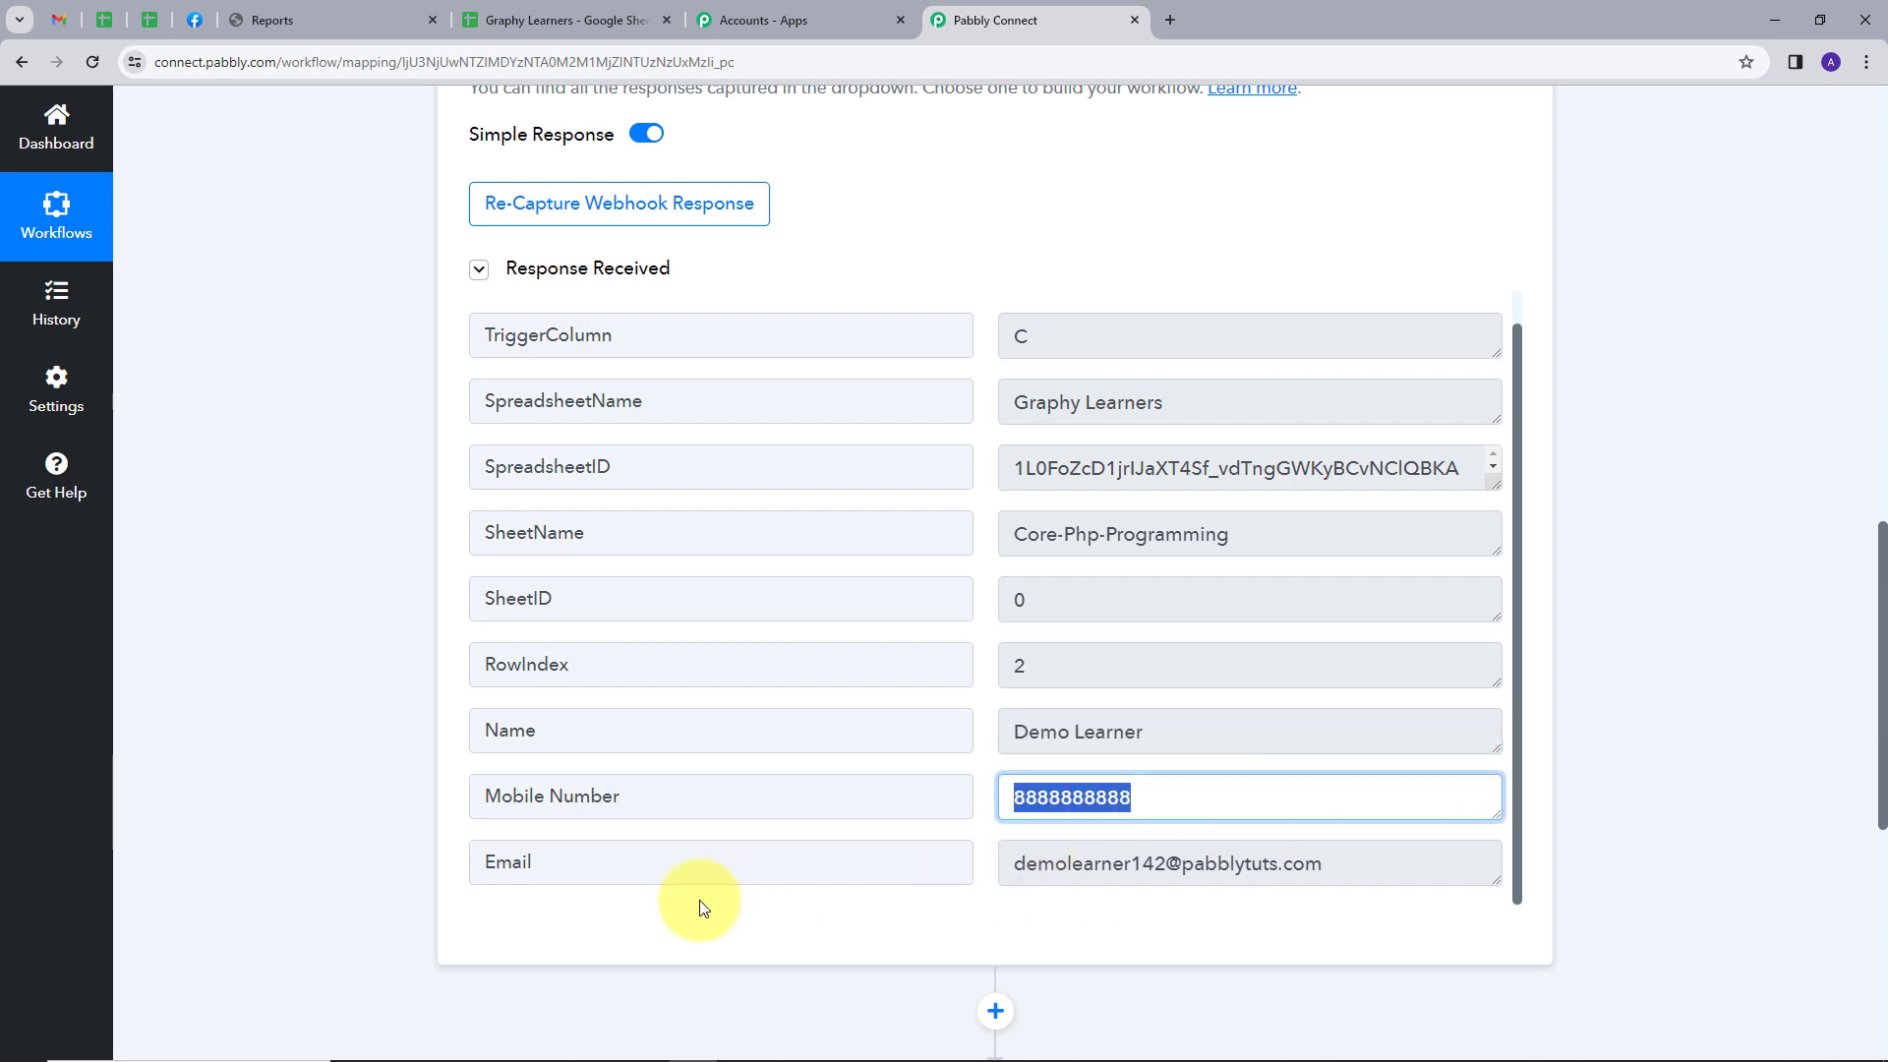
left_click_drag(1026, 863, 1227, 912)
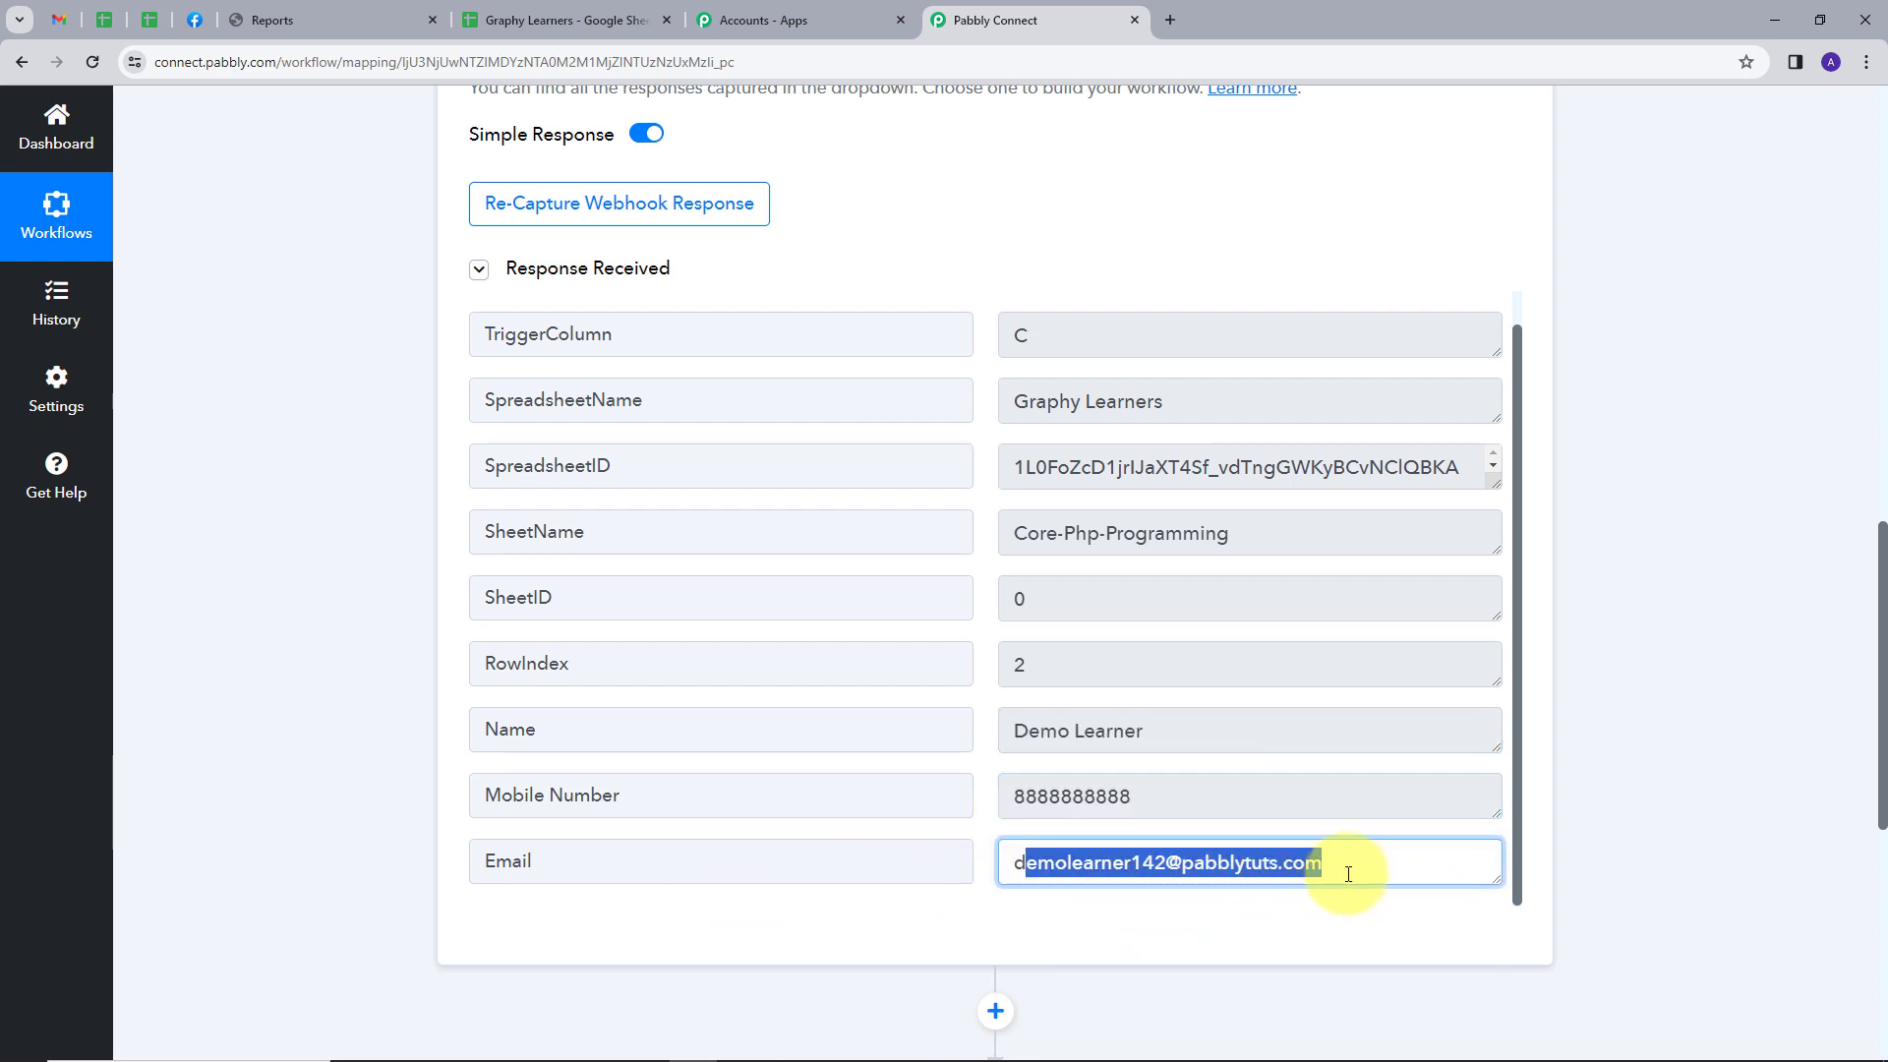
Set the workflow's action app to Graphy with the Unenroll Learner from Course event
scroll(1555, 744, "down", 3)
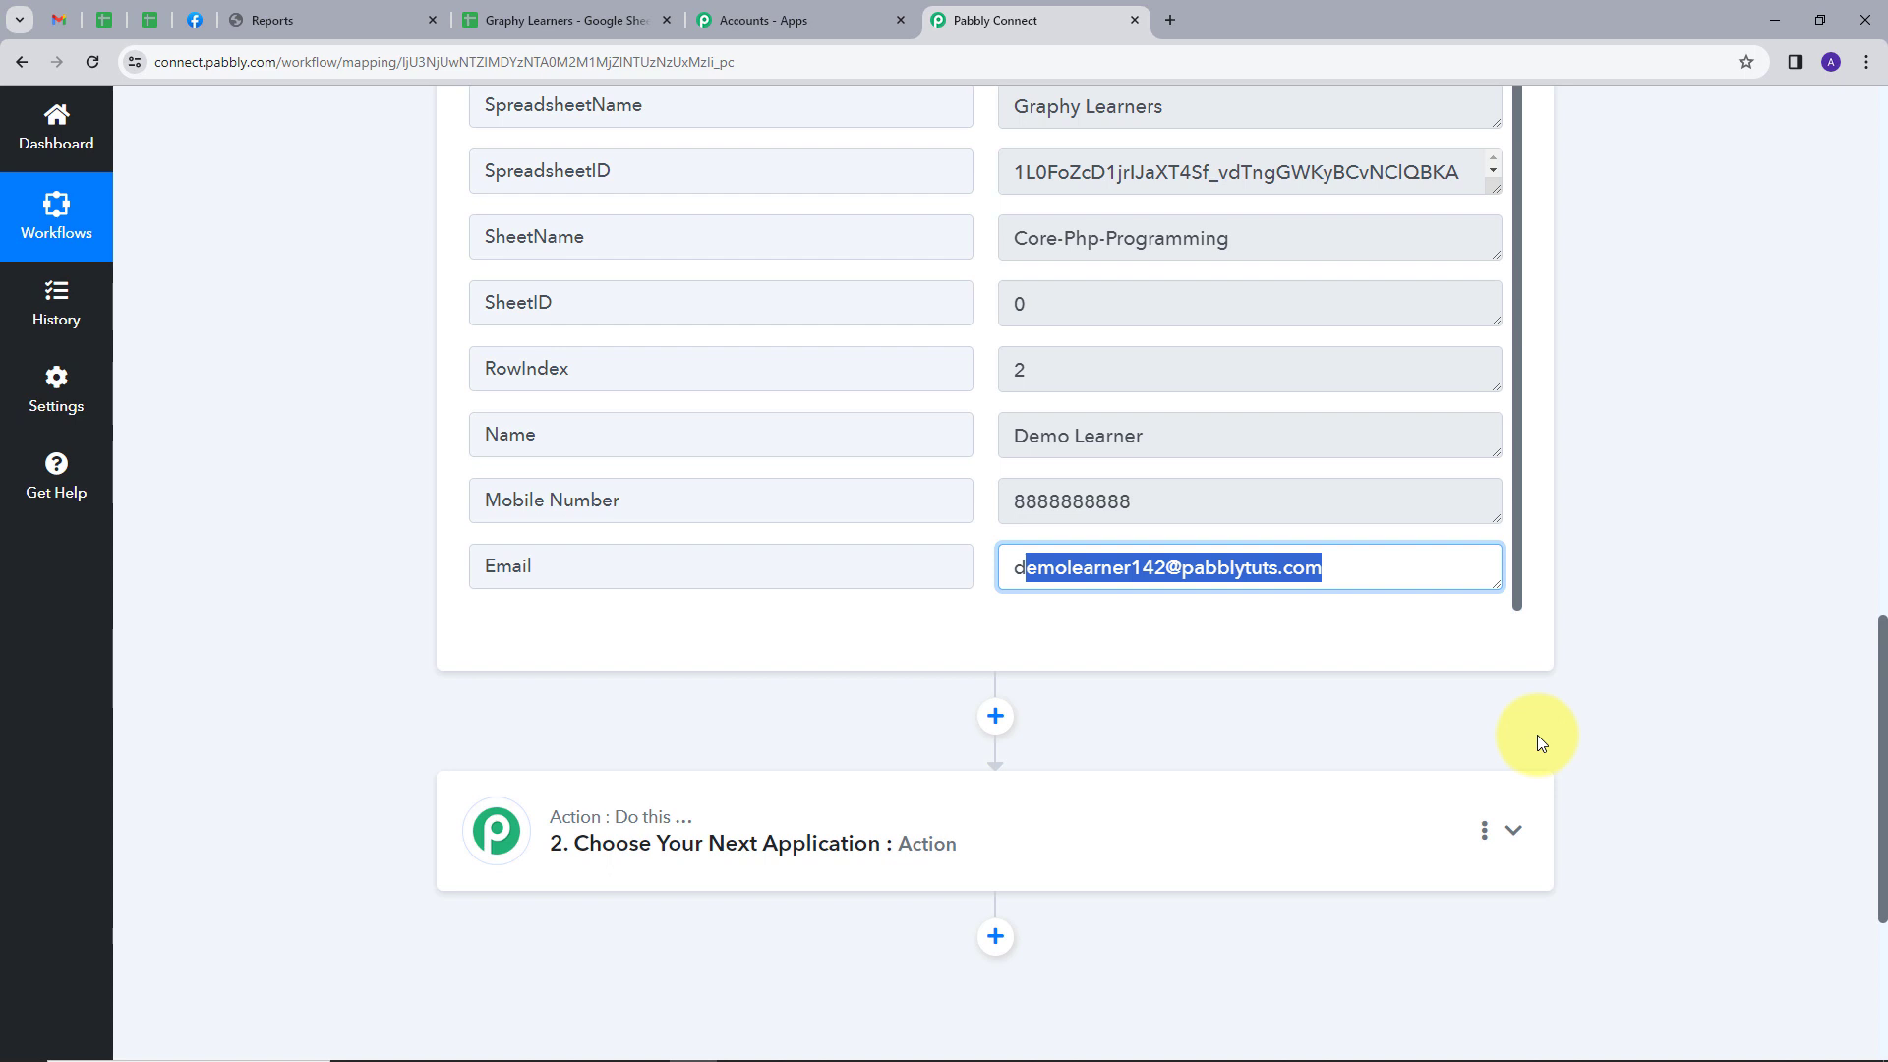
scroll(1540, 743, "down", 1)
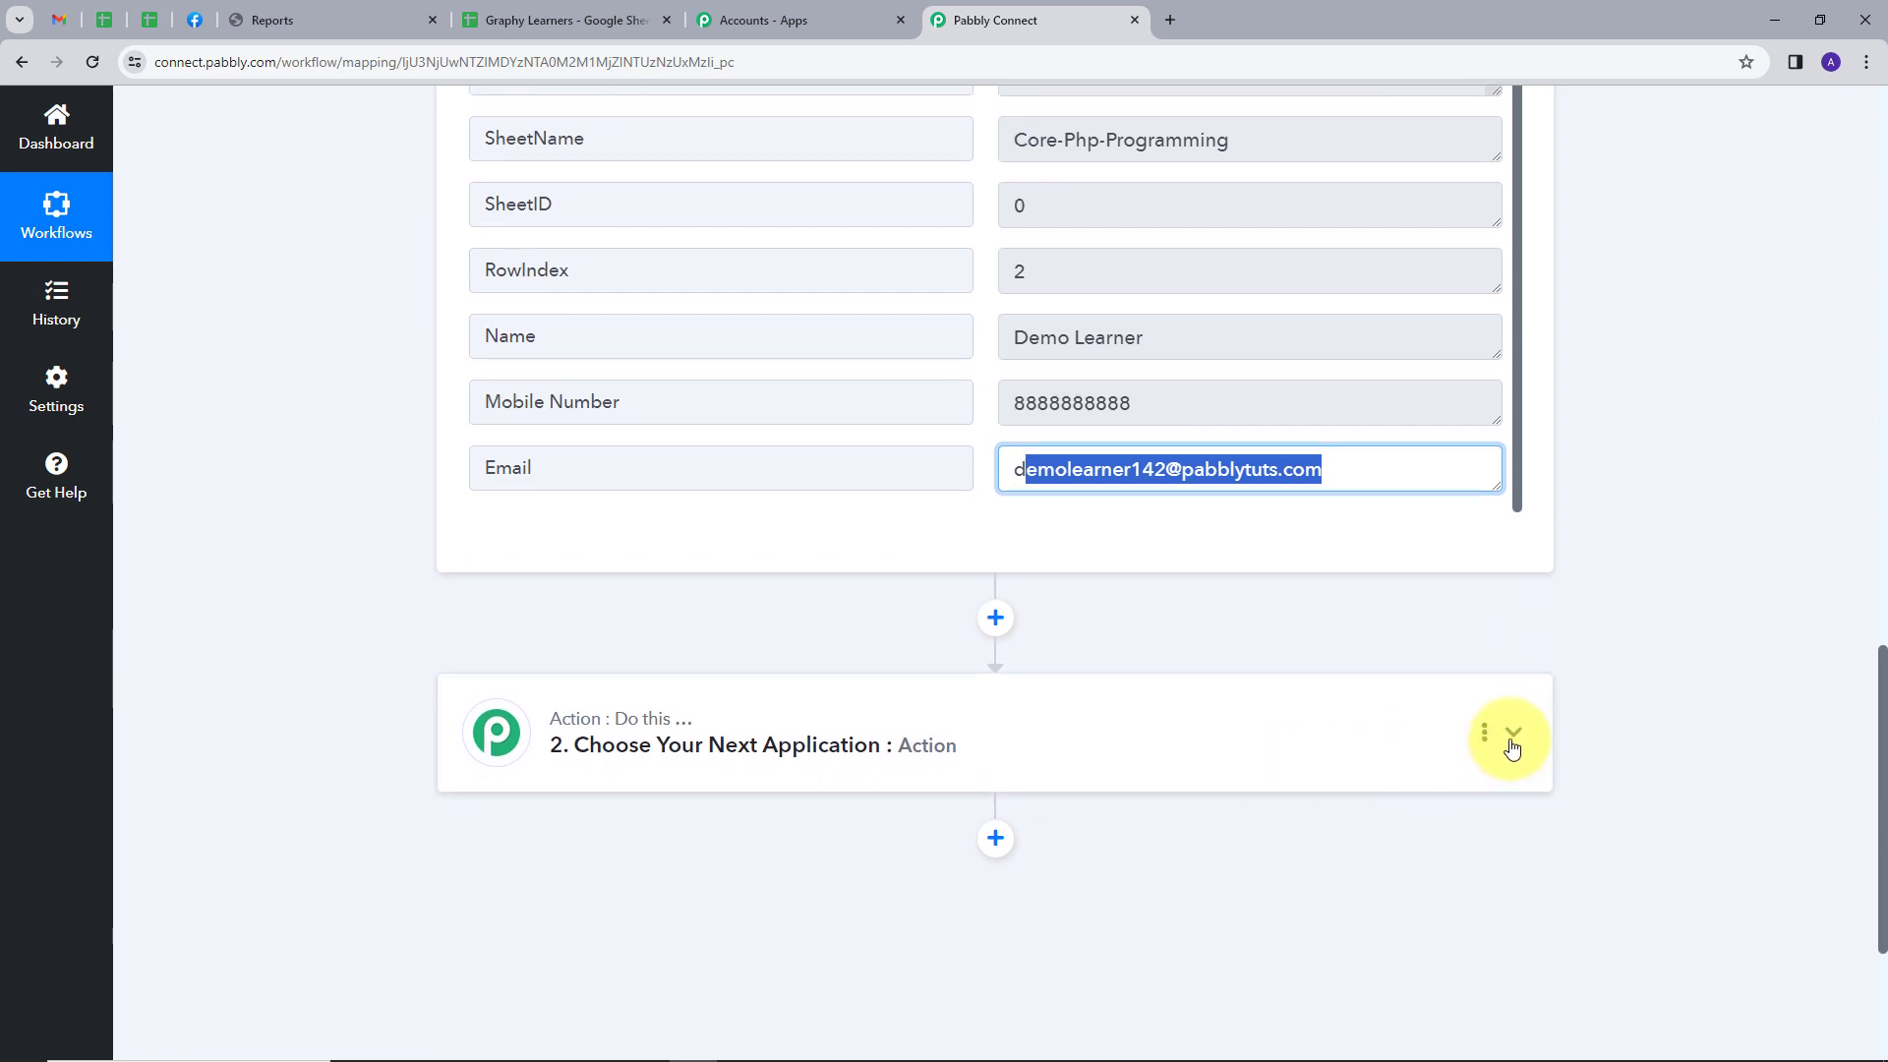
left_click(1504, 744)
scroll(1147, 830, "down", 1)
left_click(615, 790)
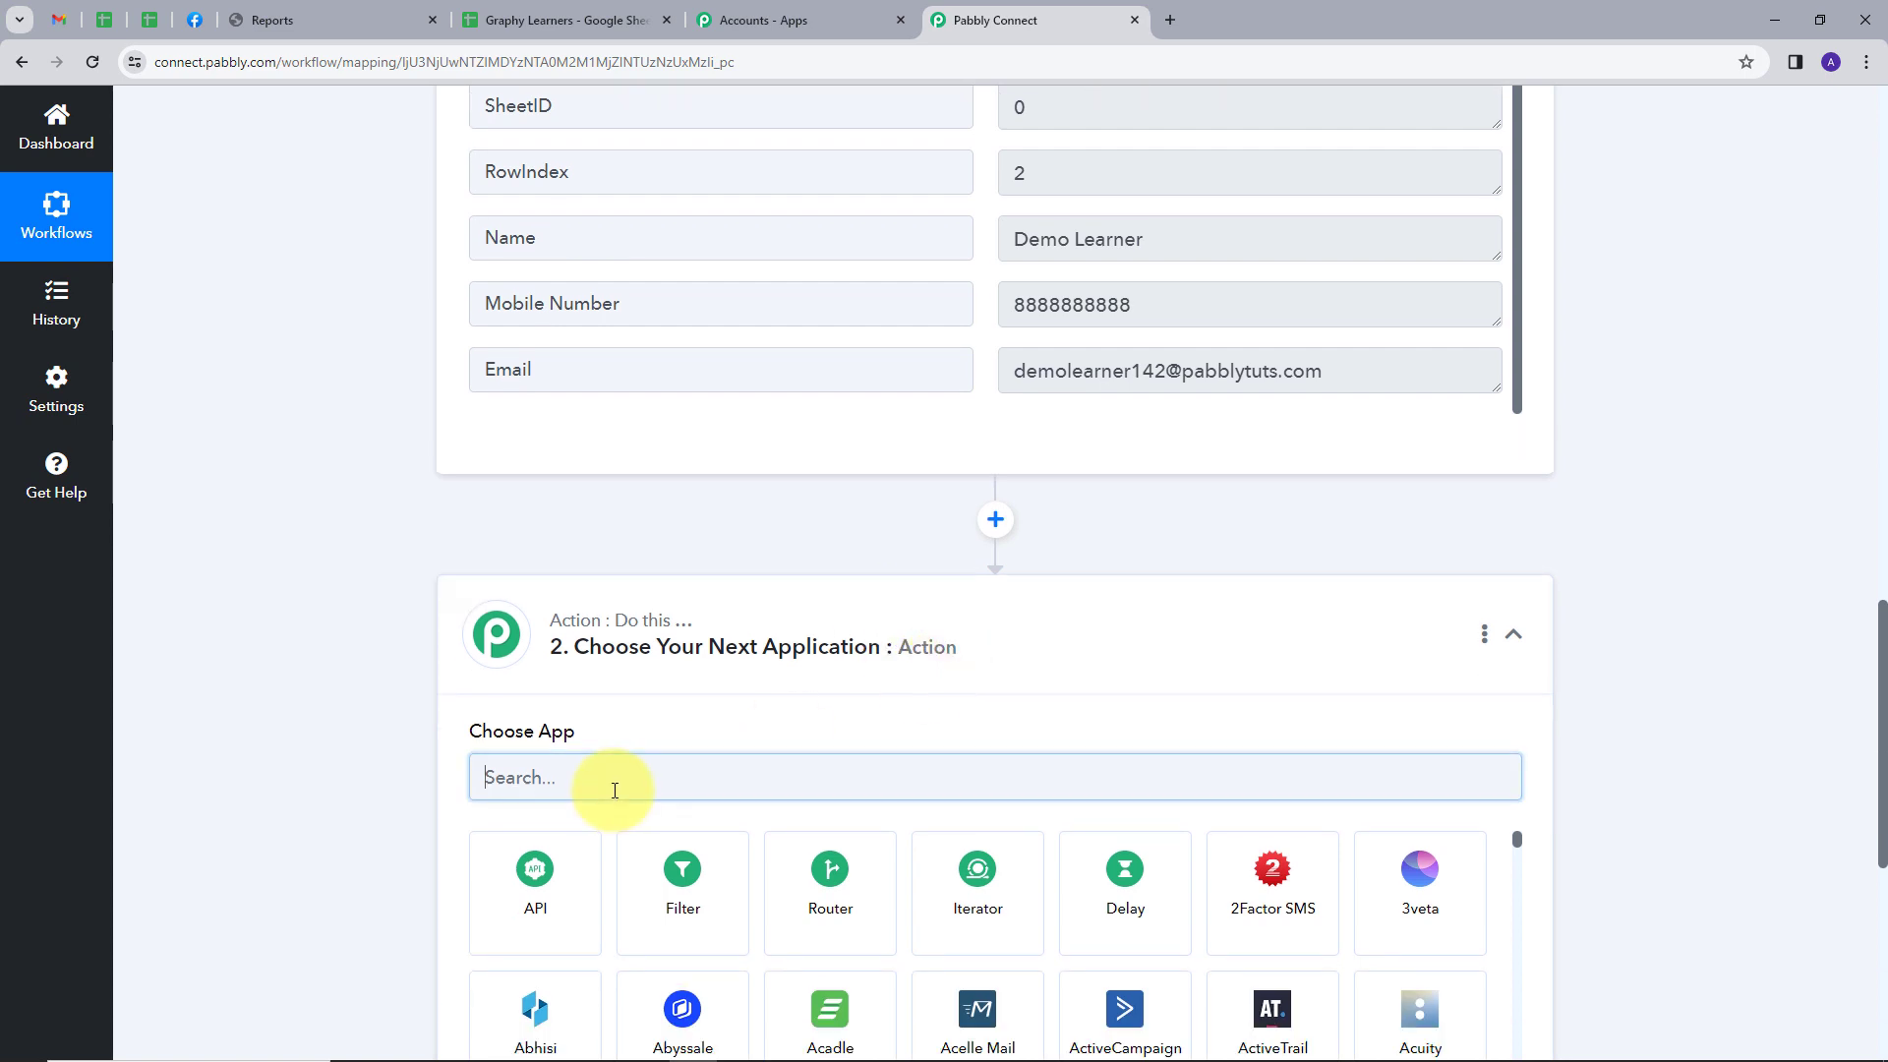
type("gra")
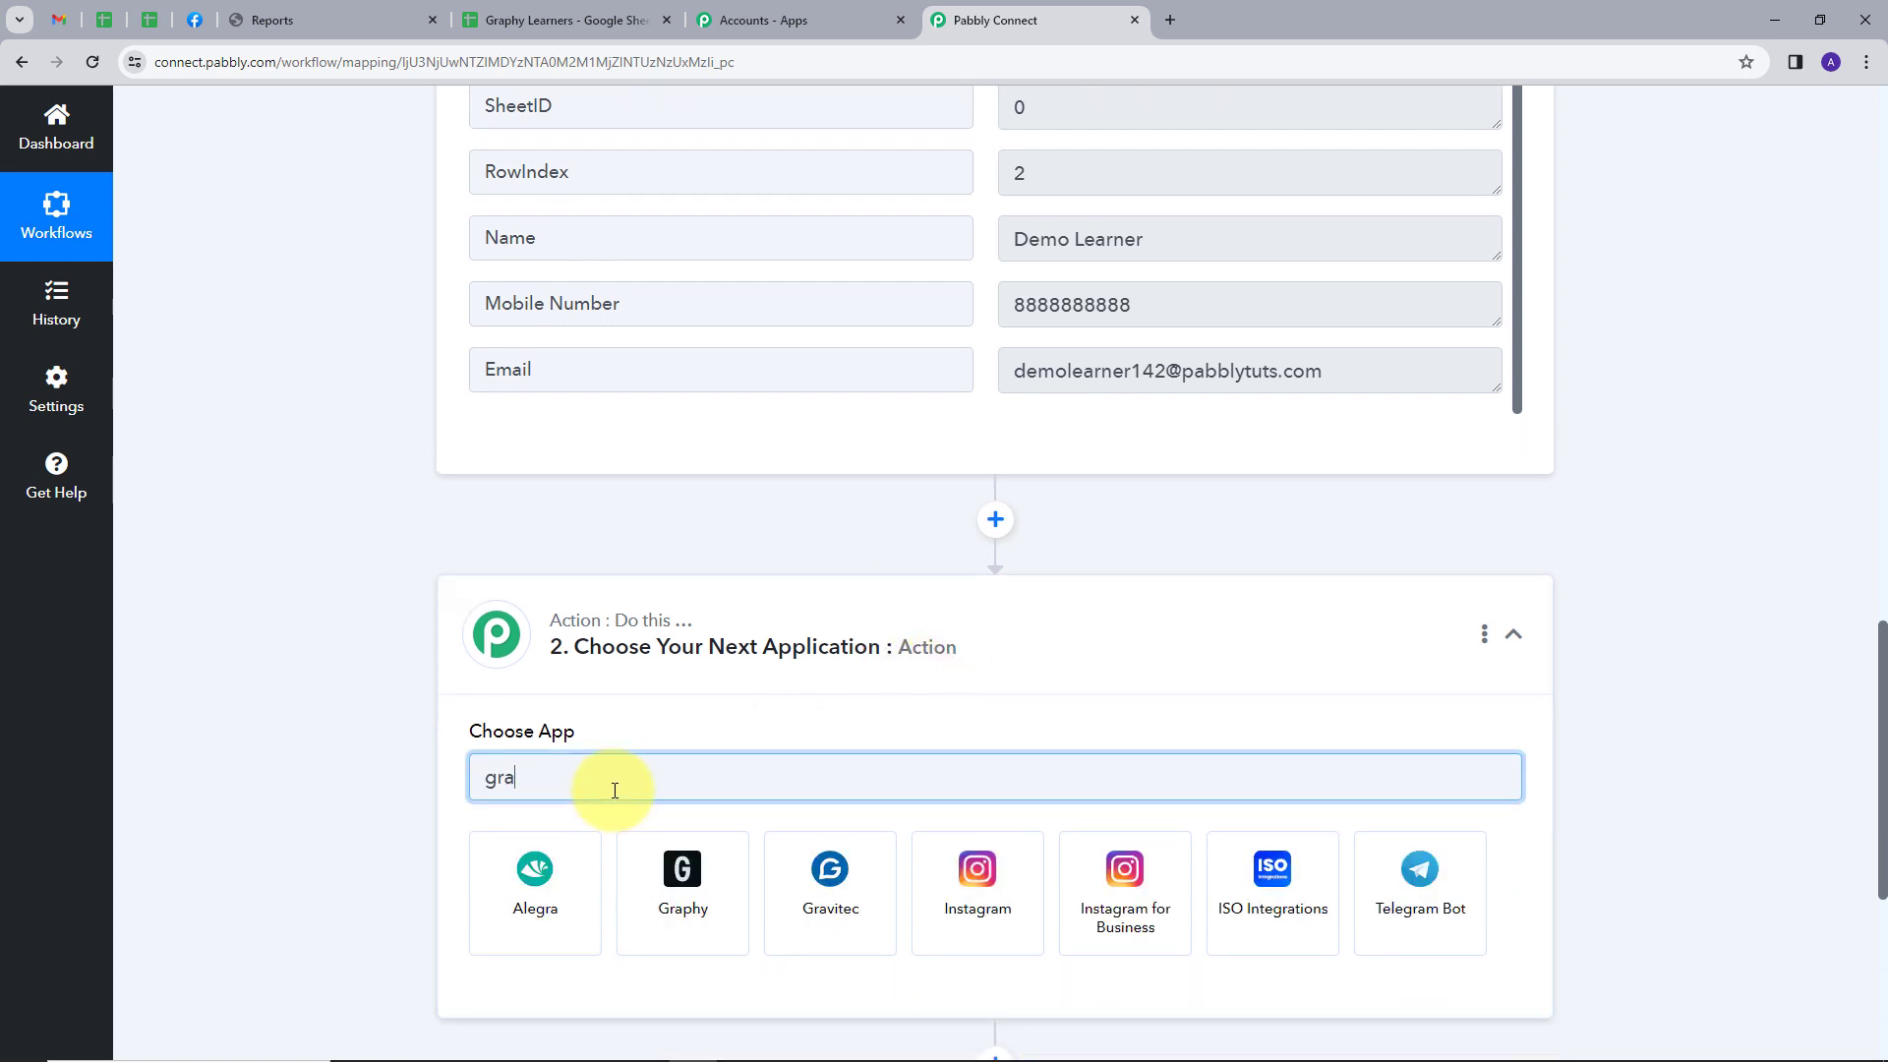
left_click(682, 871)
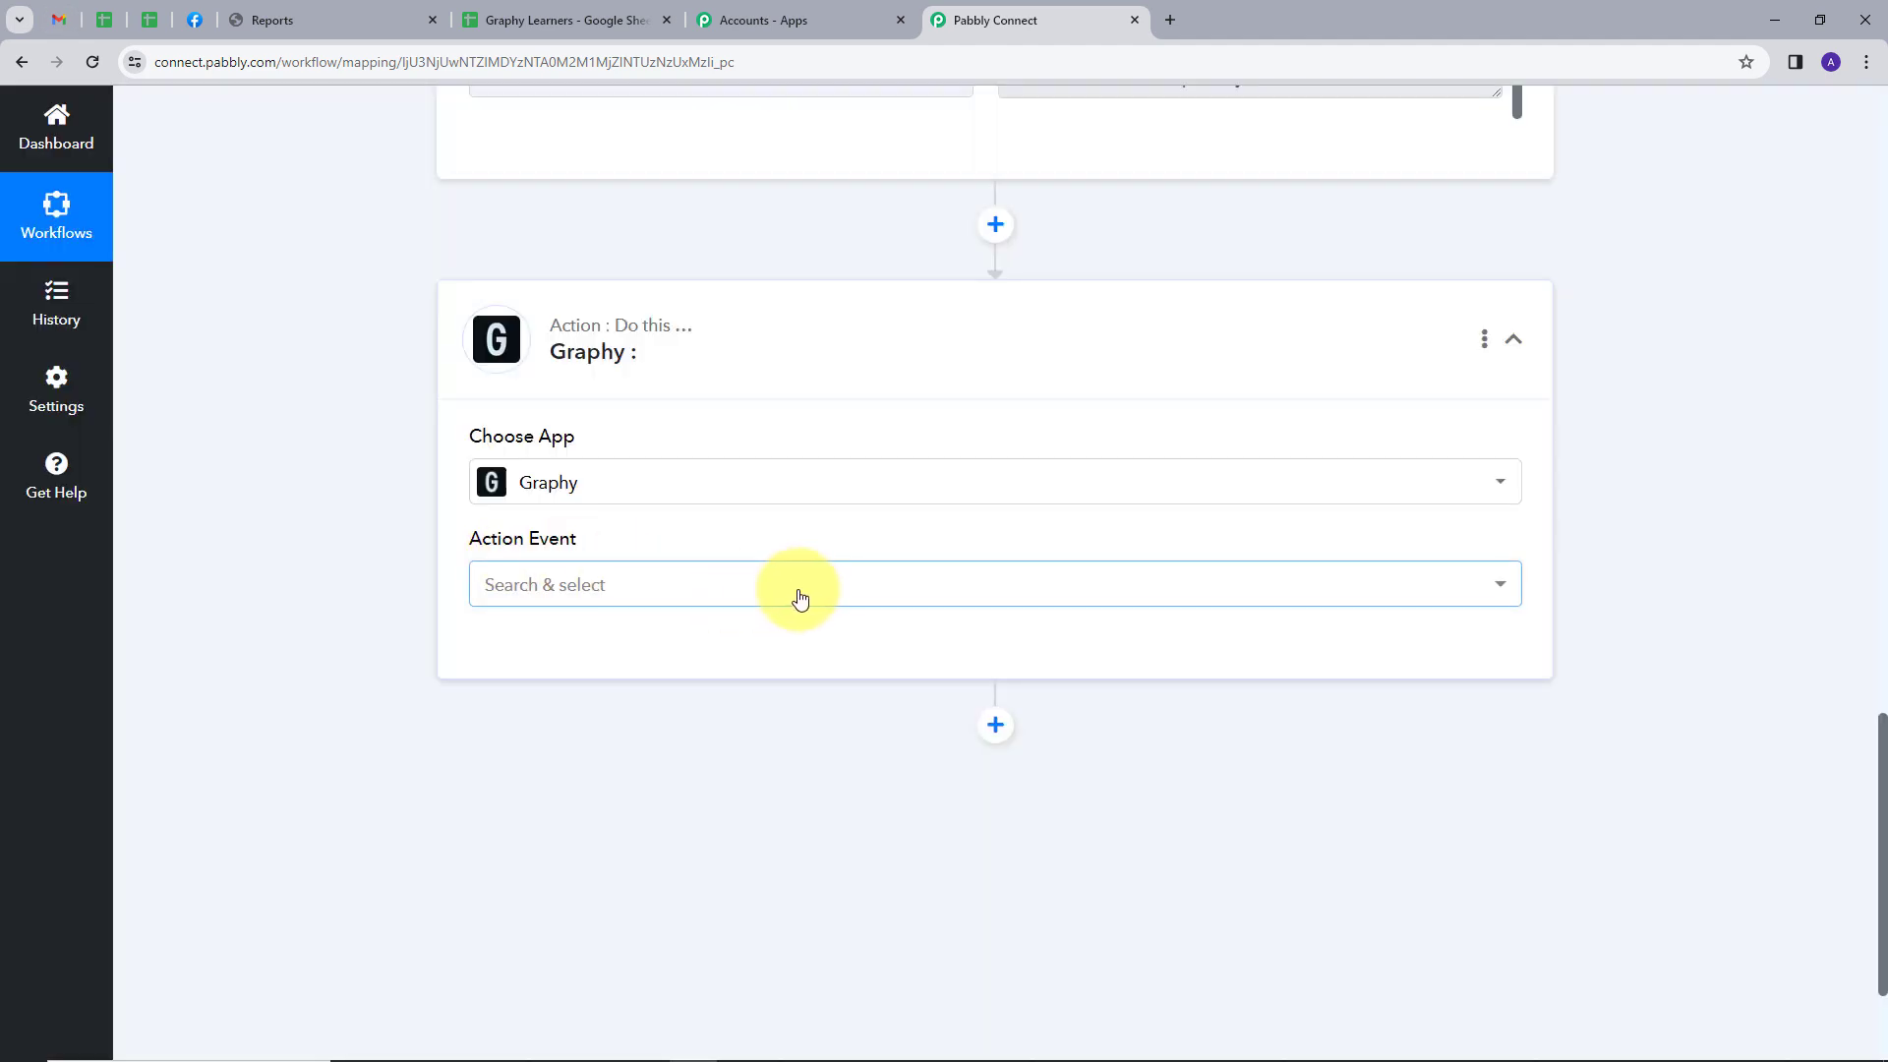
left_click(799, 597)
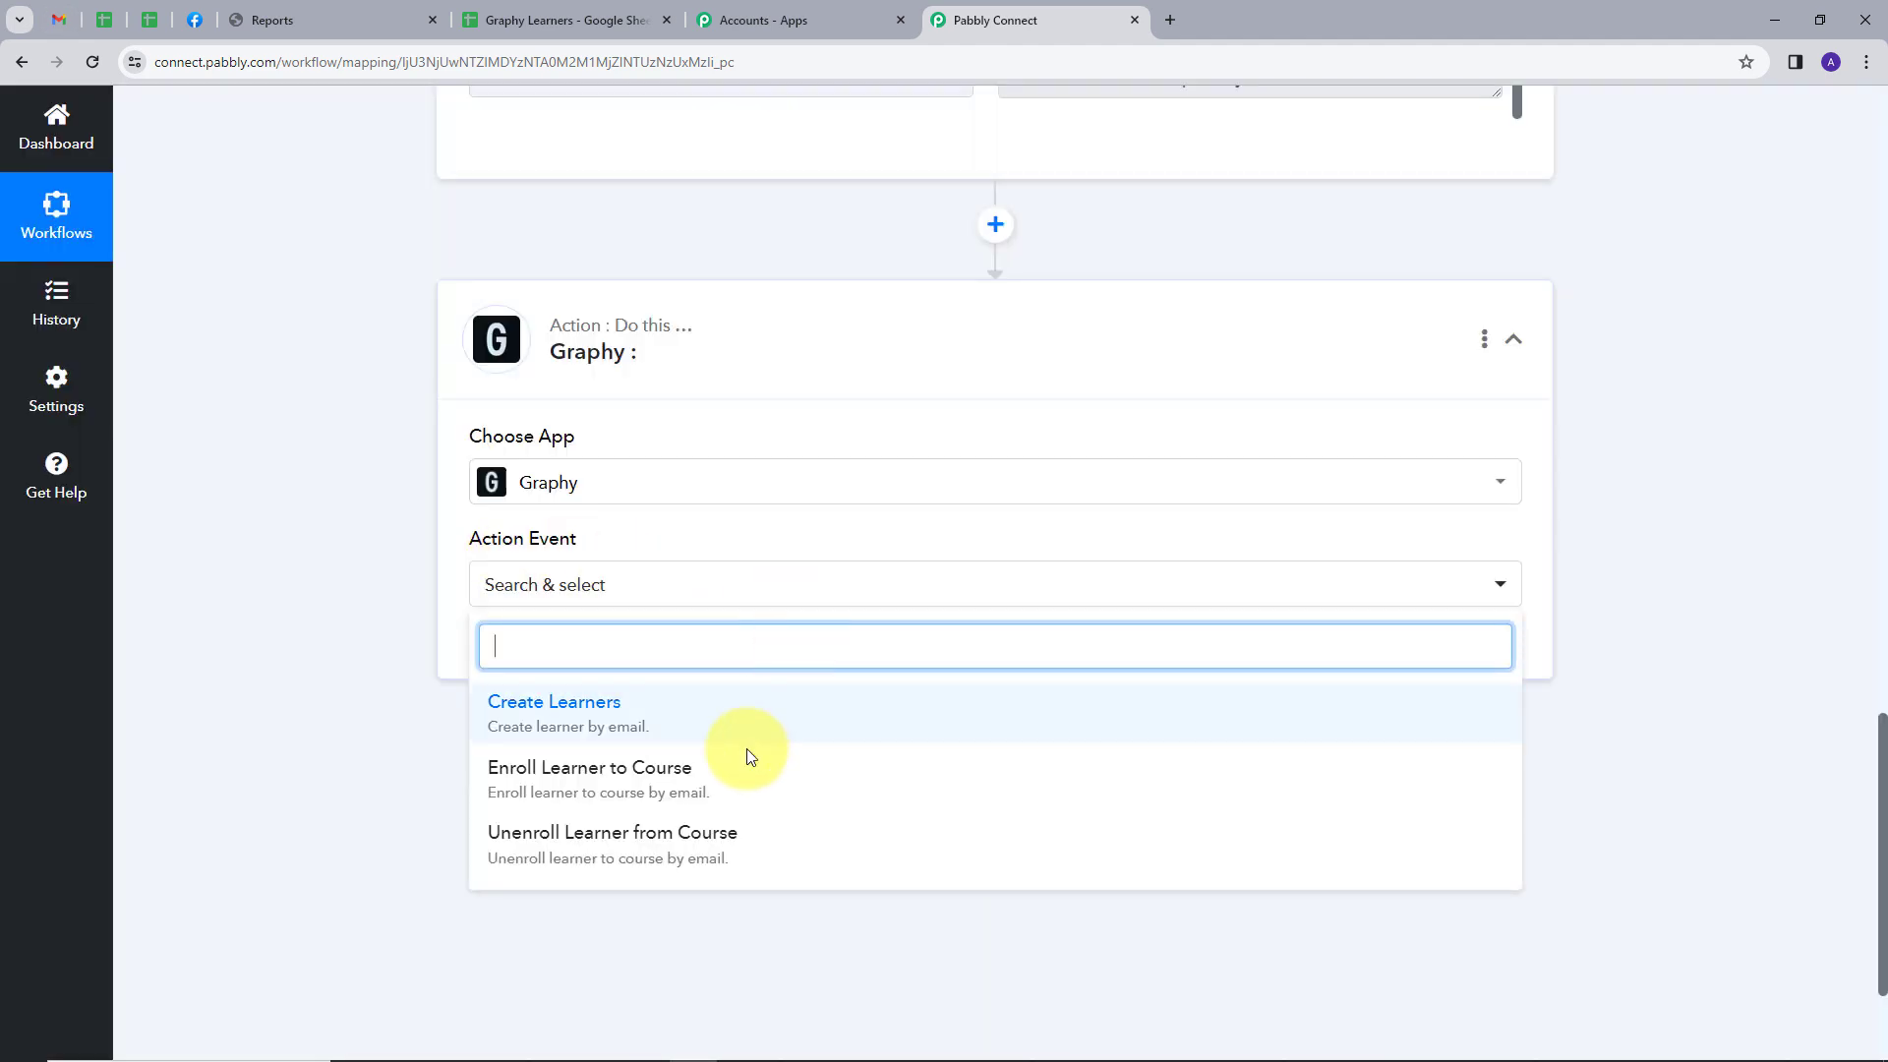
left_click(705, 844)
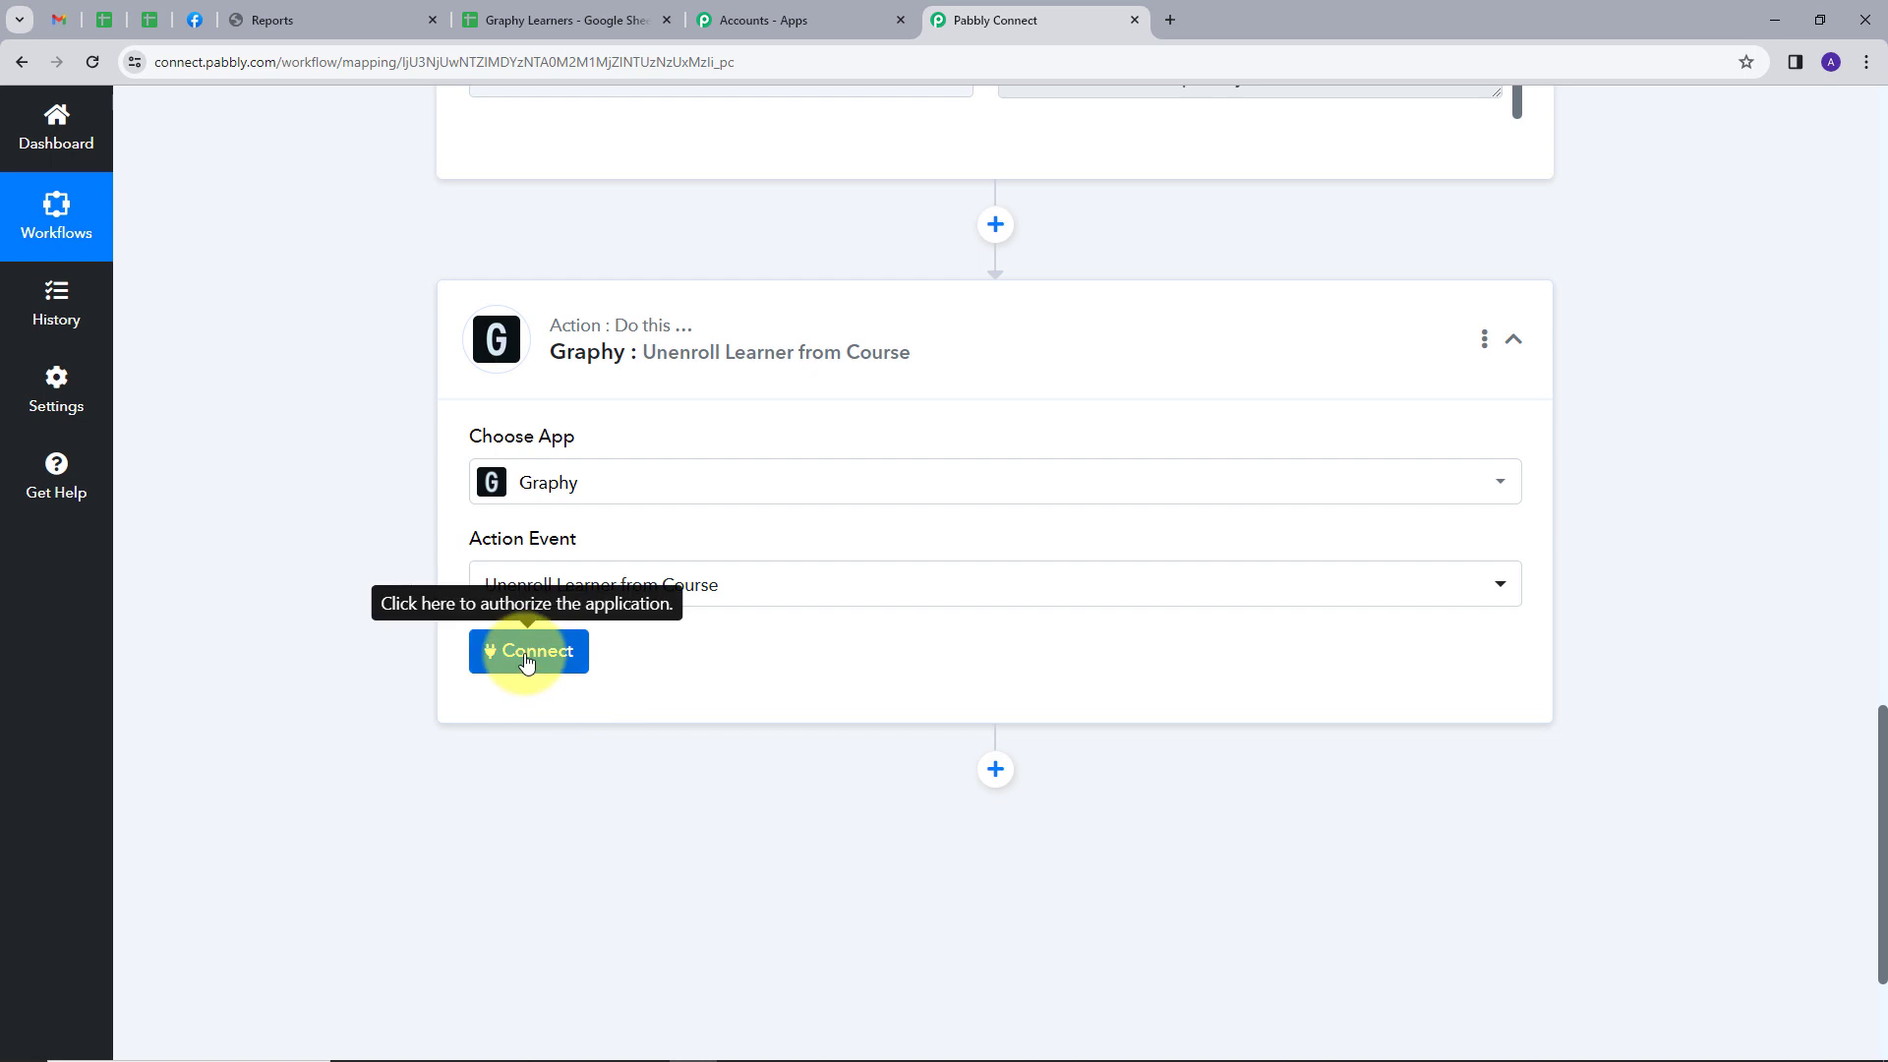
Start adding a new Graphy connection and read the instructions for finding its API key
left_click(528, 662)
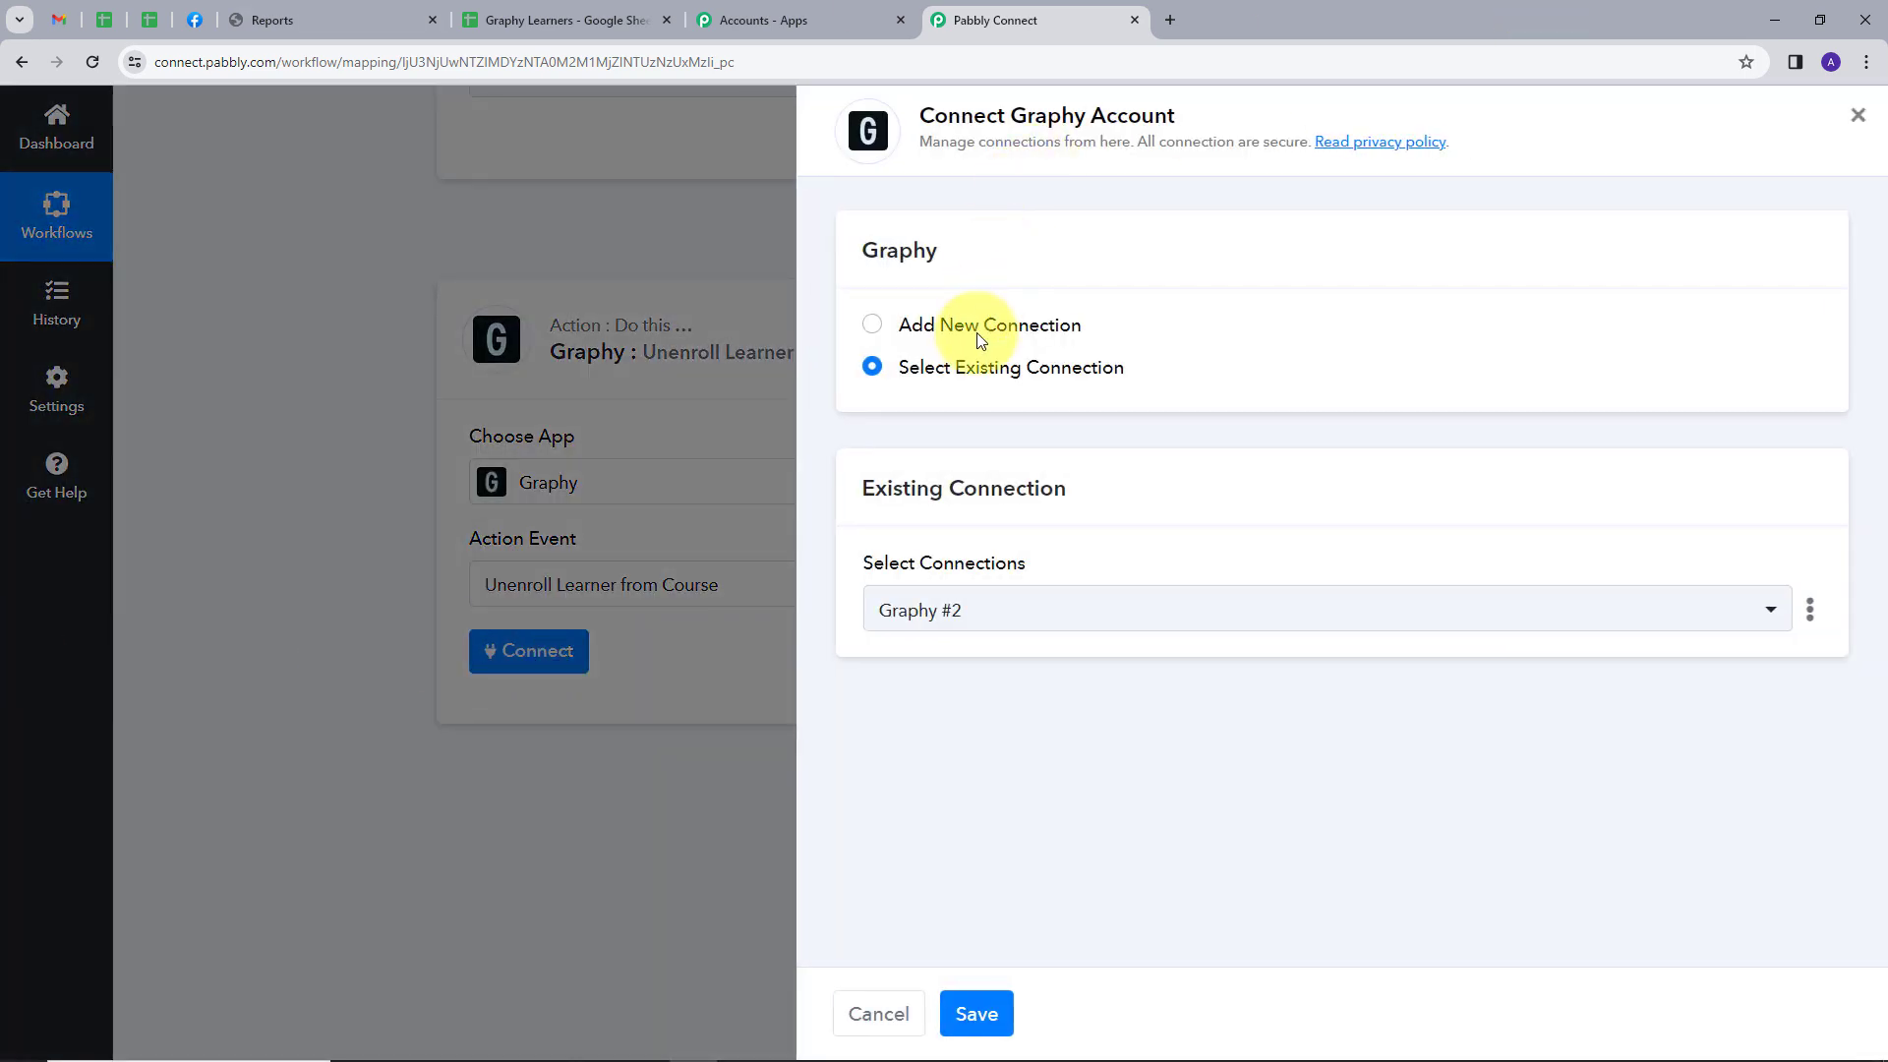
left_click(980, 338)
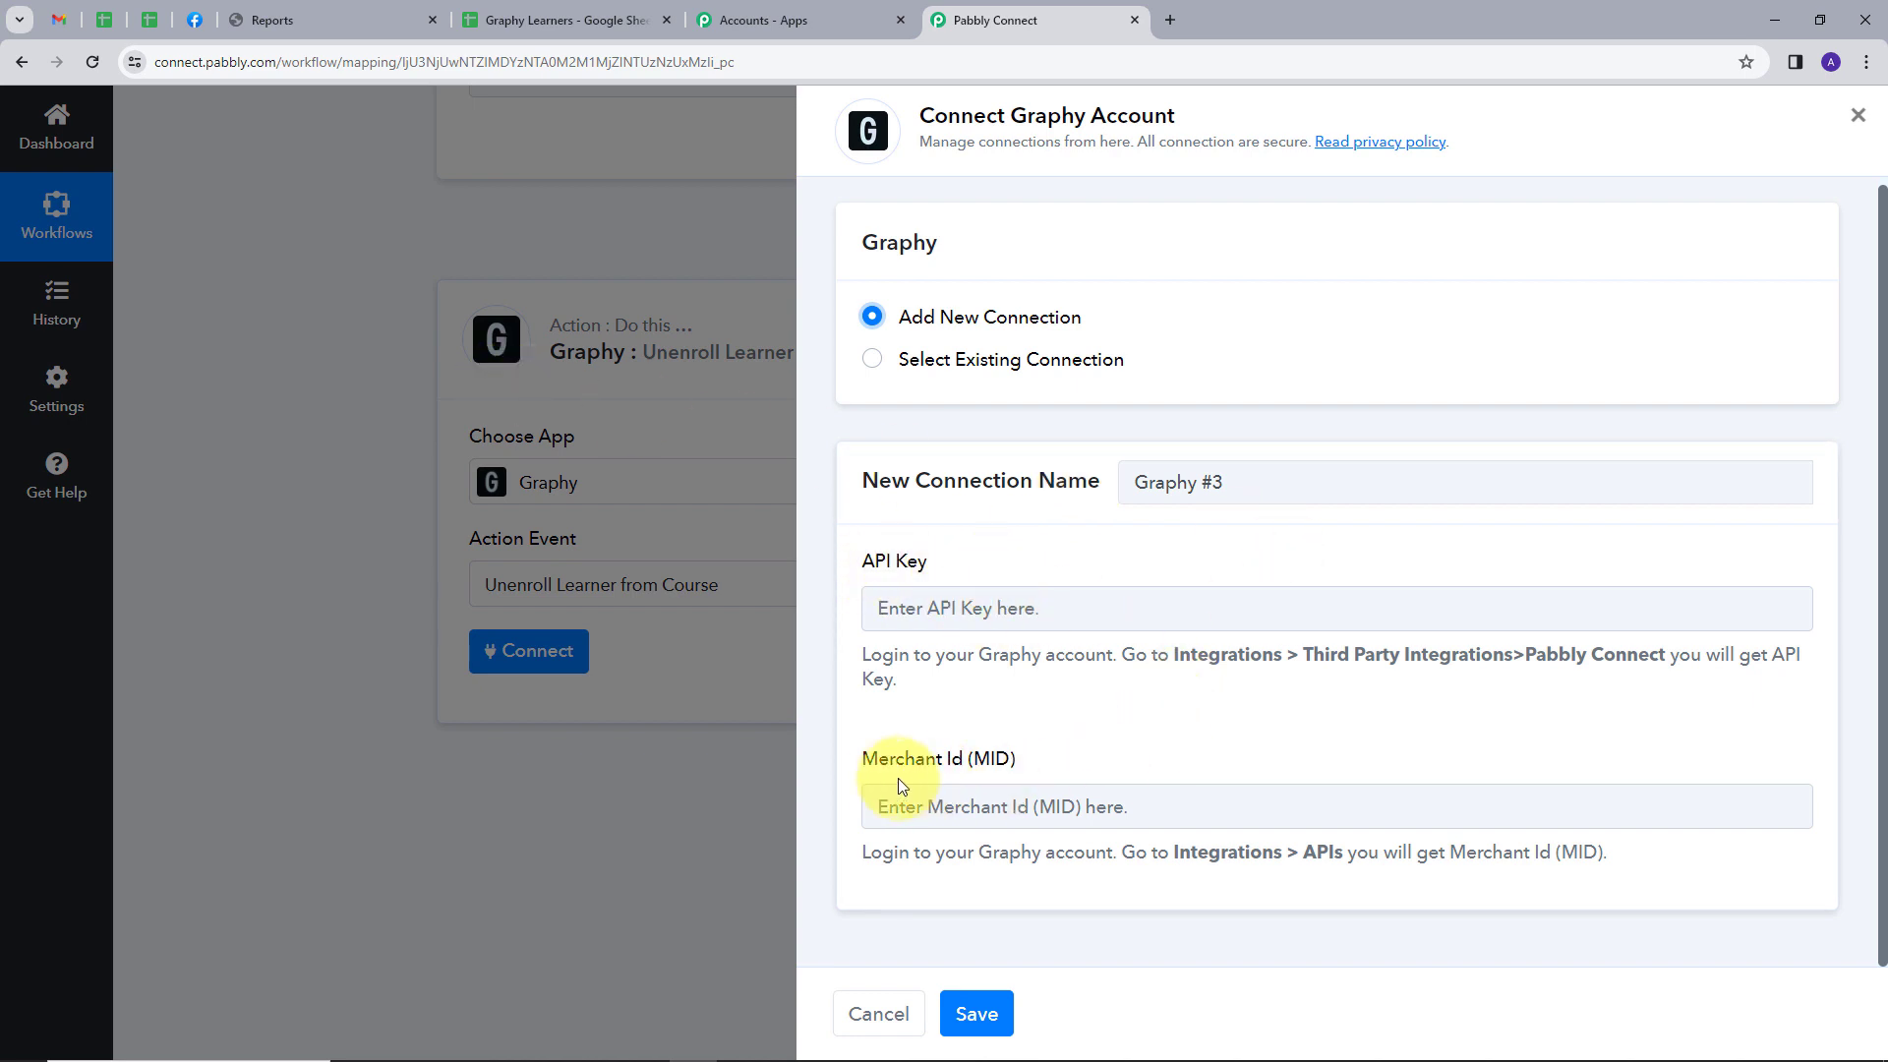
triple_click(919, 654)
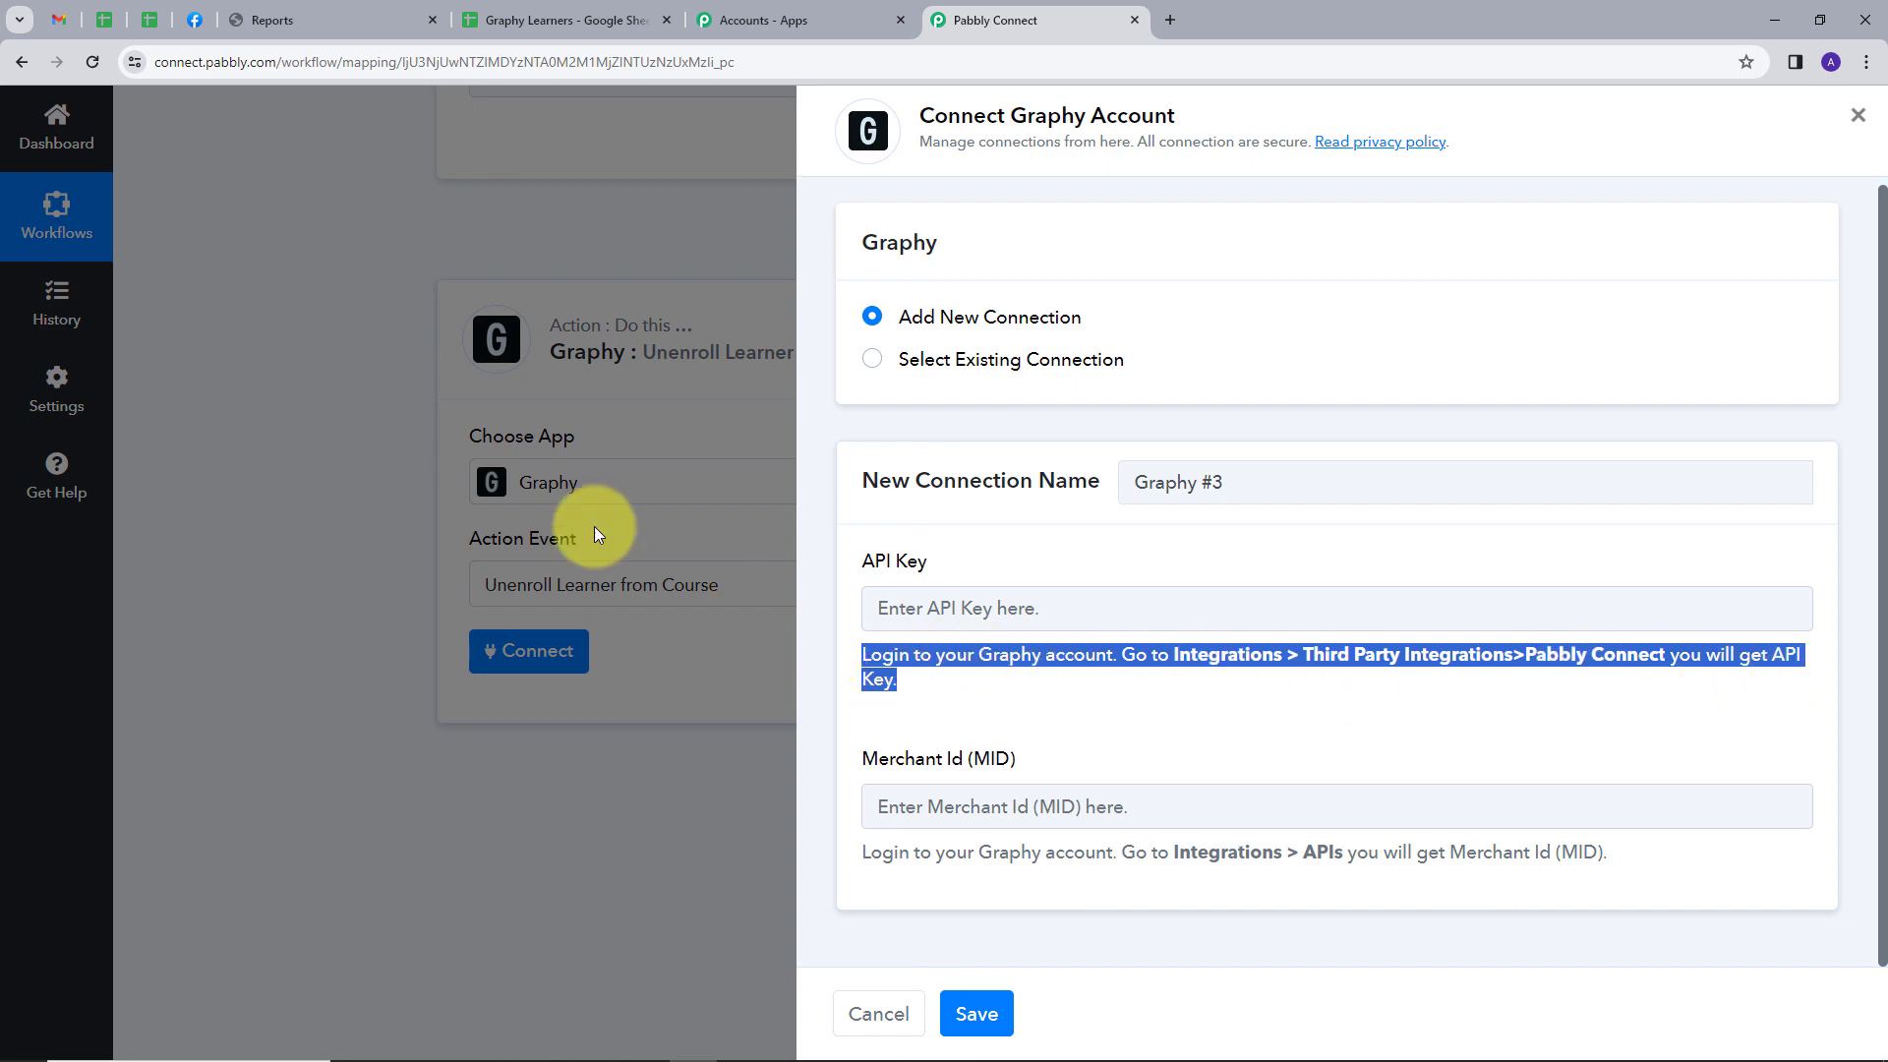
Switch to the Graphy dashboard and copy the Pabbly Connect API key from the Third Party Integrations
left_click(315, 14)
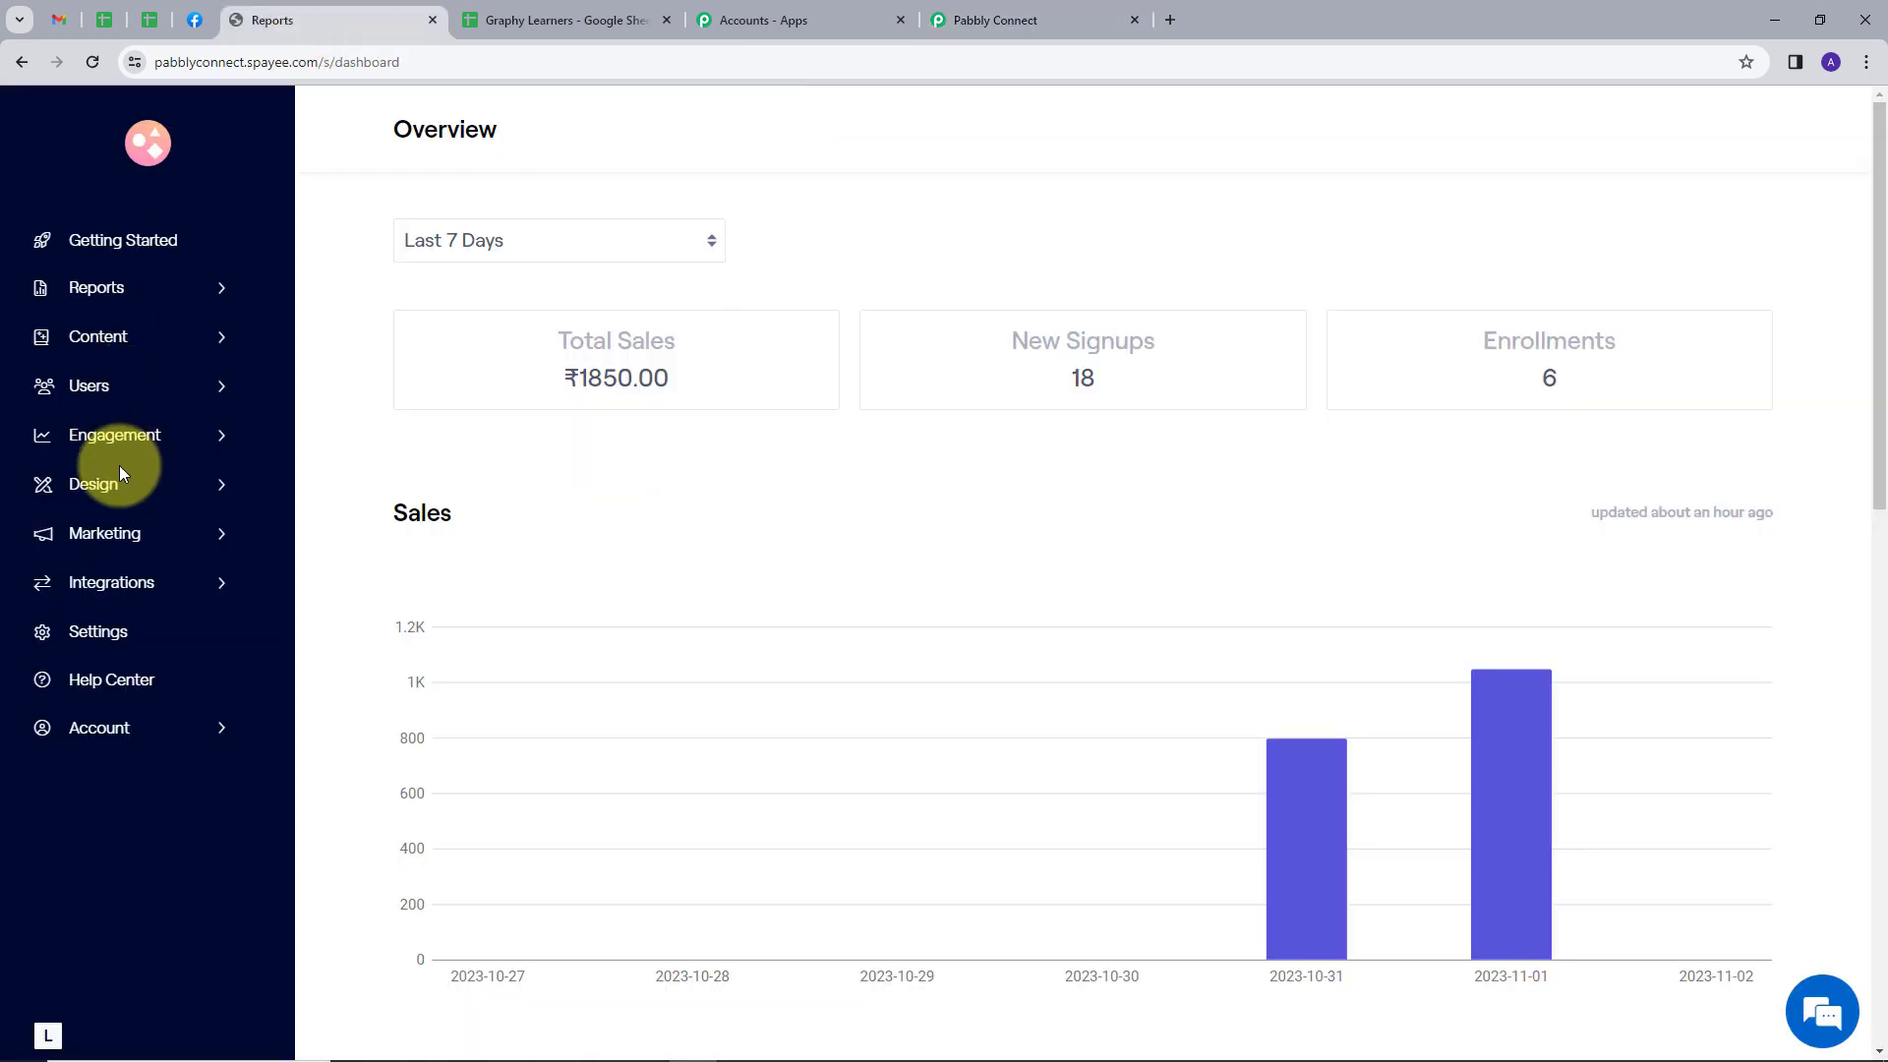
left_click(123, 582)
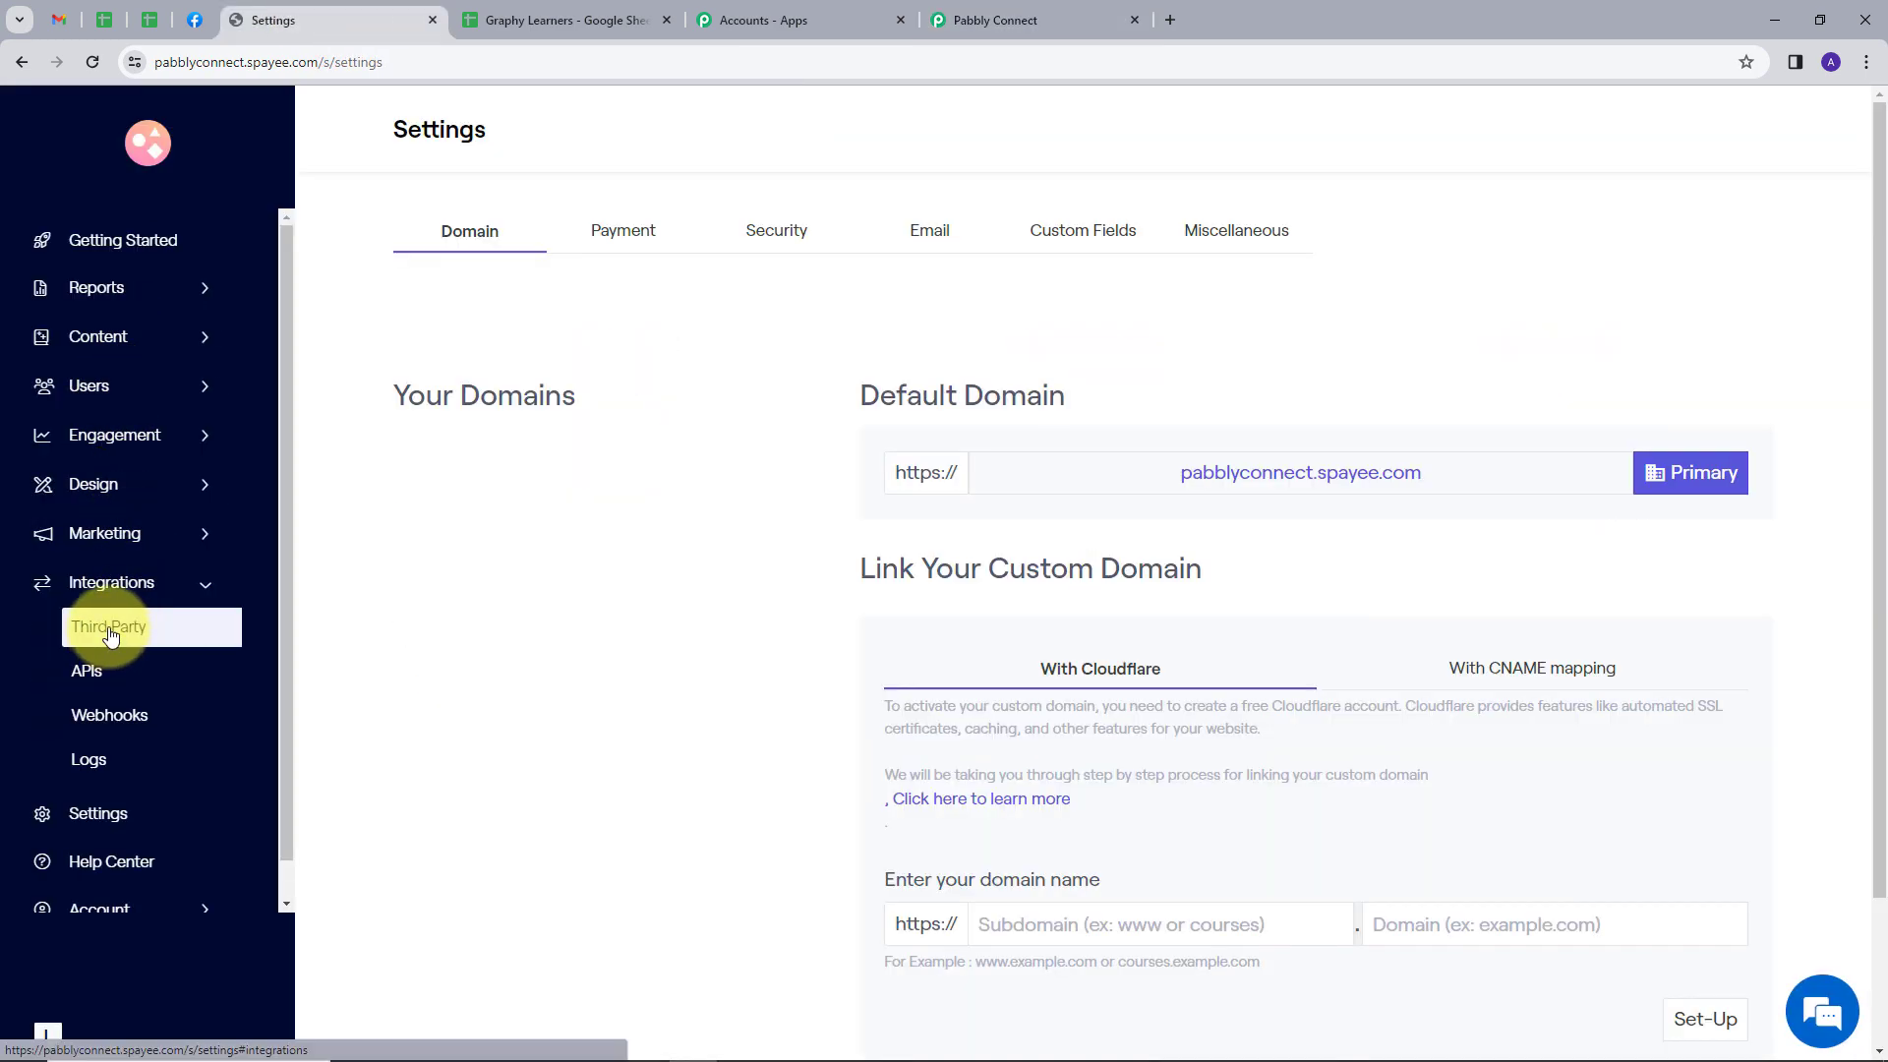
left_click(111, 640)
scroll(628, 523, "down", 4)
scroll(722, 511, "down", 20)
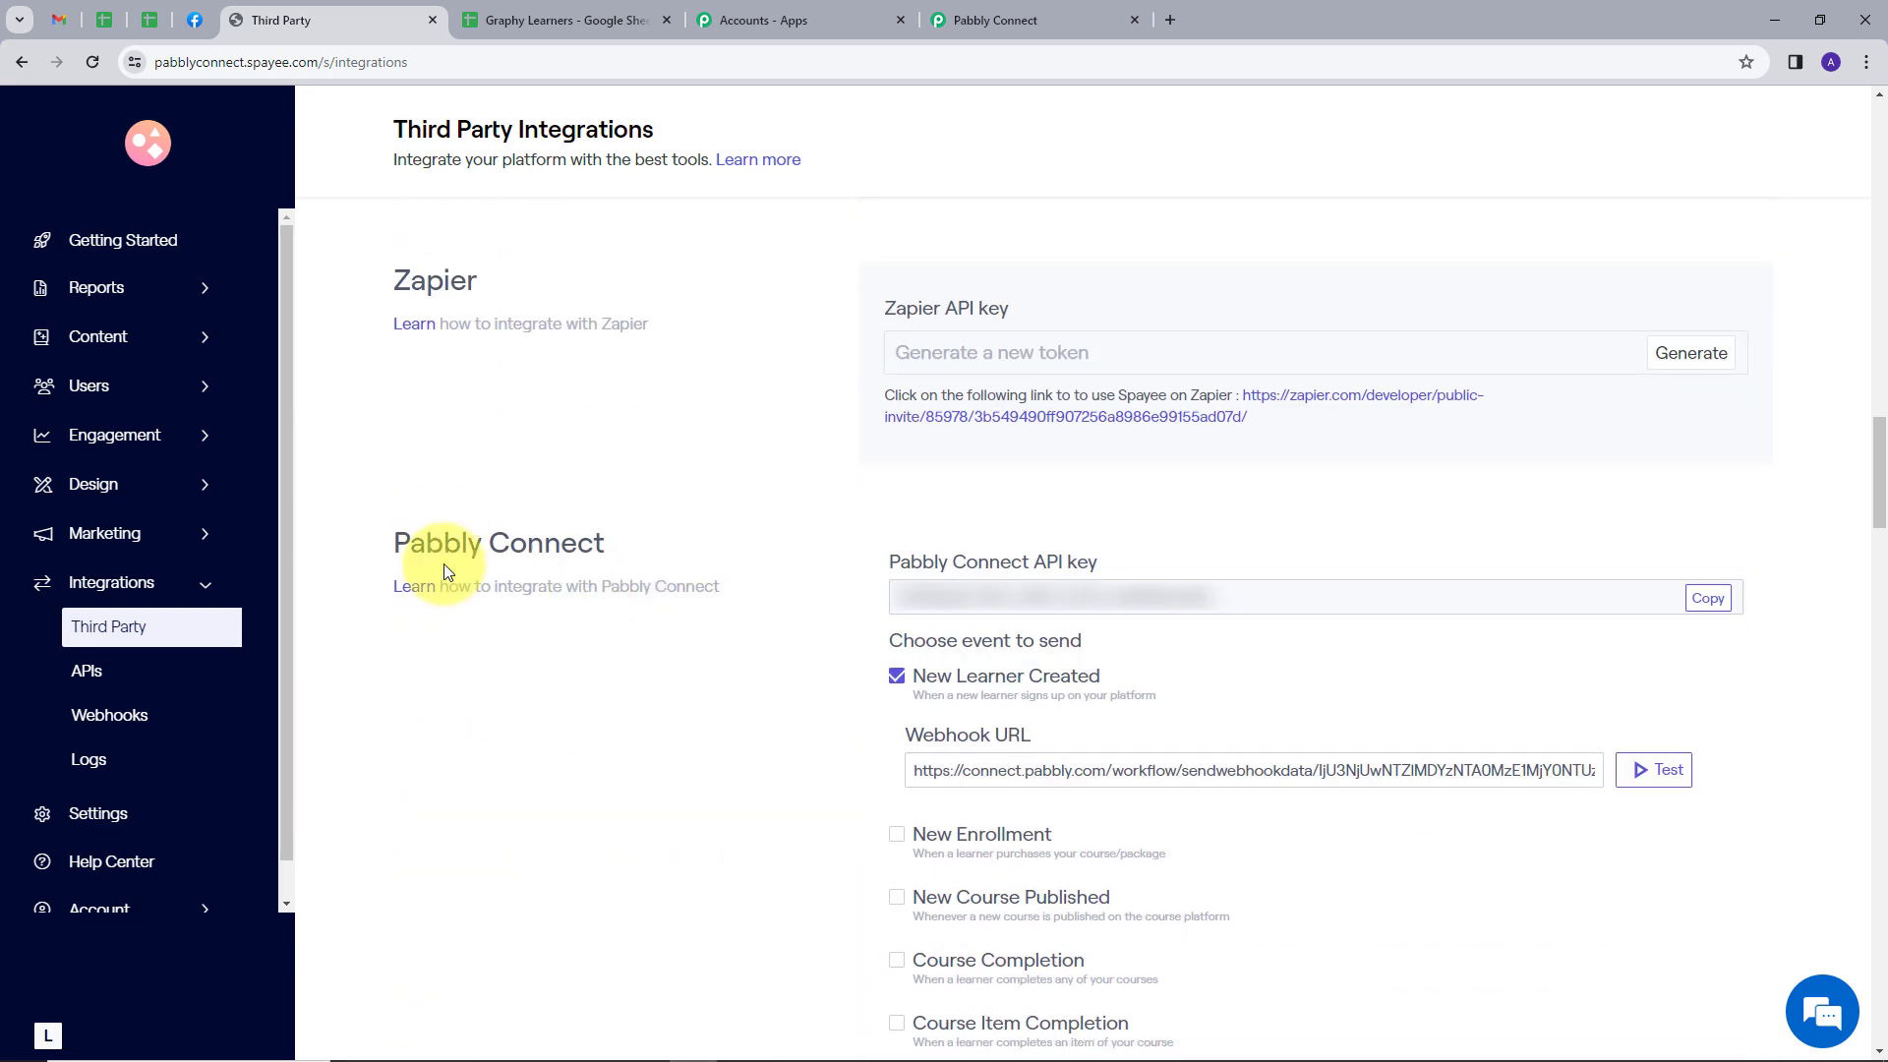
scroll(737, 548, "down", 1)
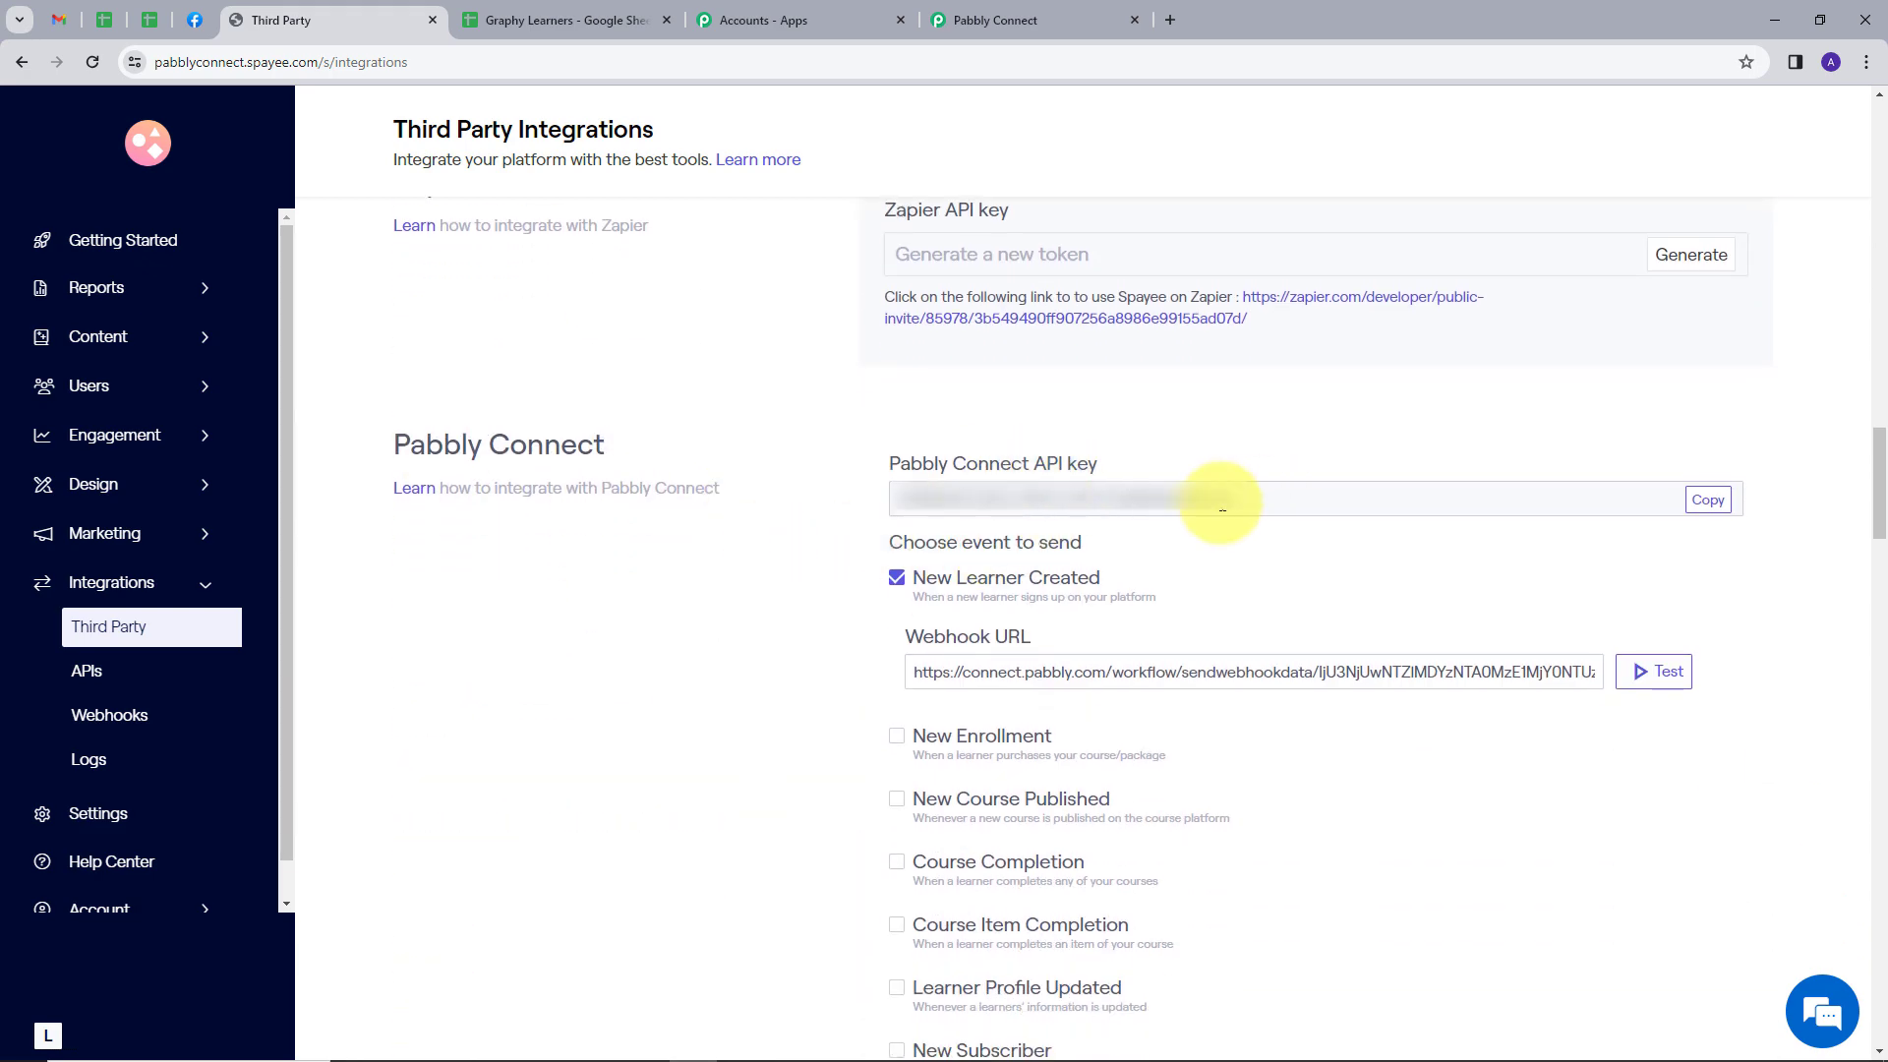
left_click(1710, 503)
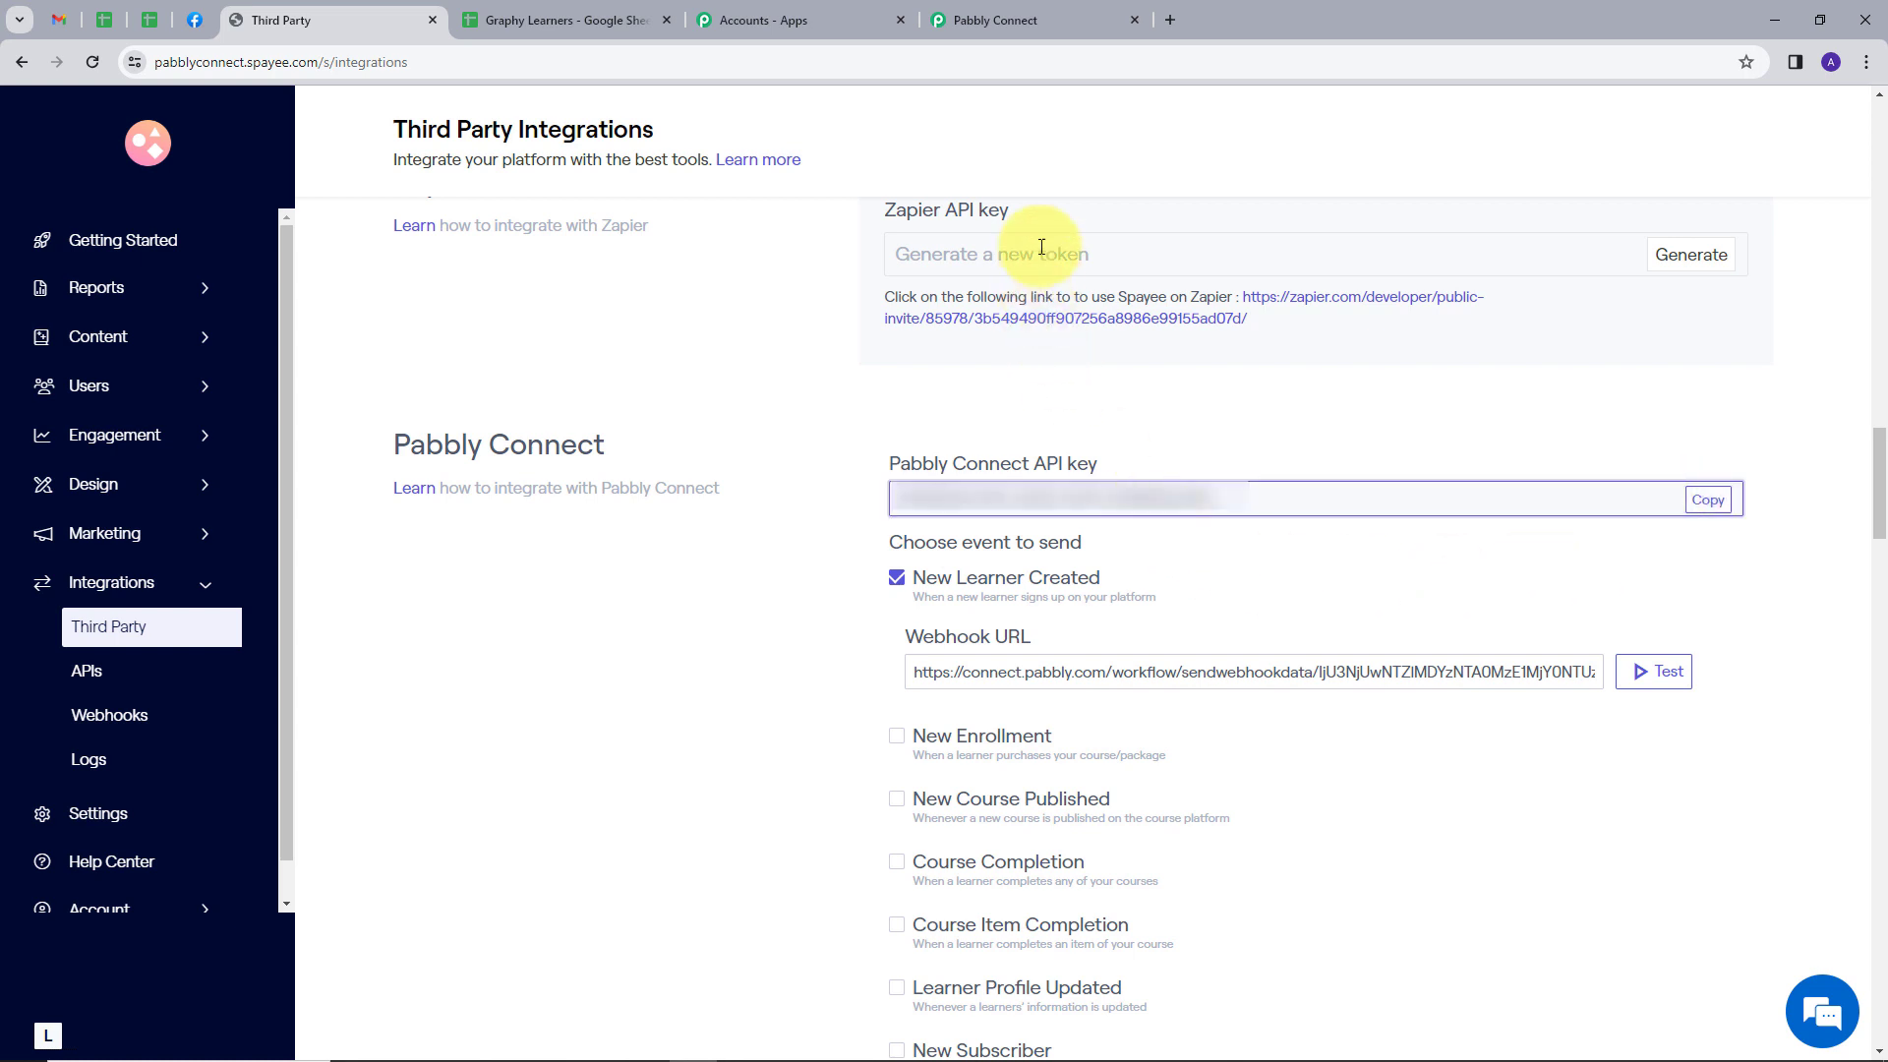
Return to Pabbly Connect and paste the copied API key into the new Graphy connection
left_click(1006, 28)
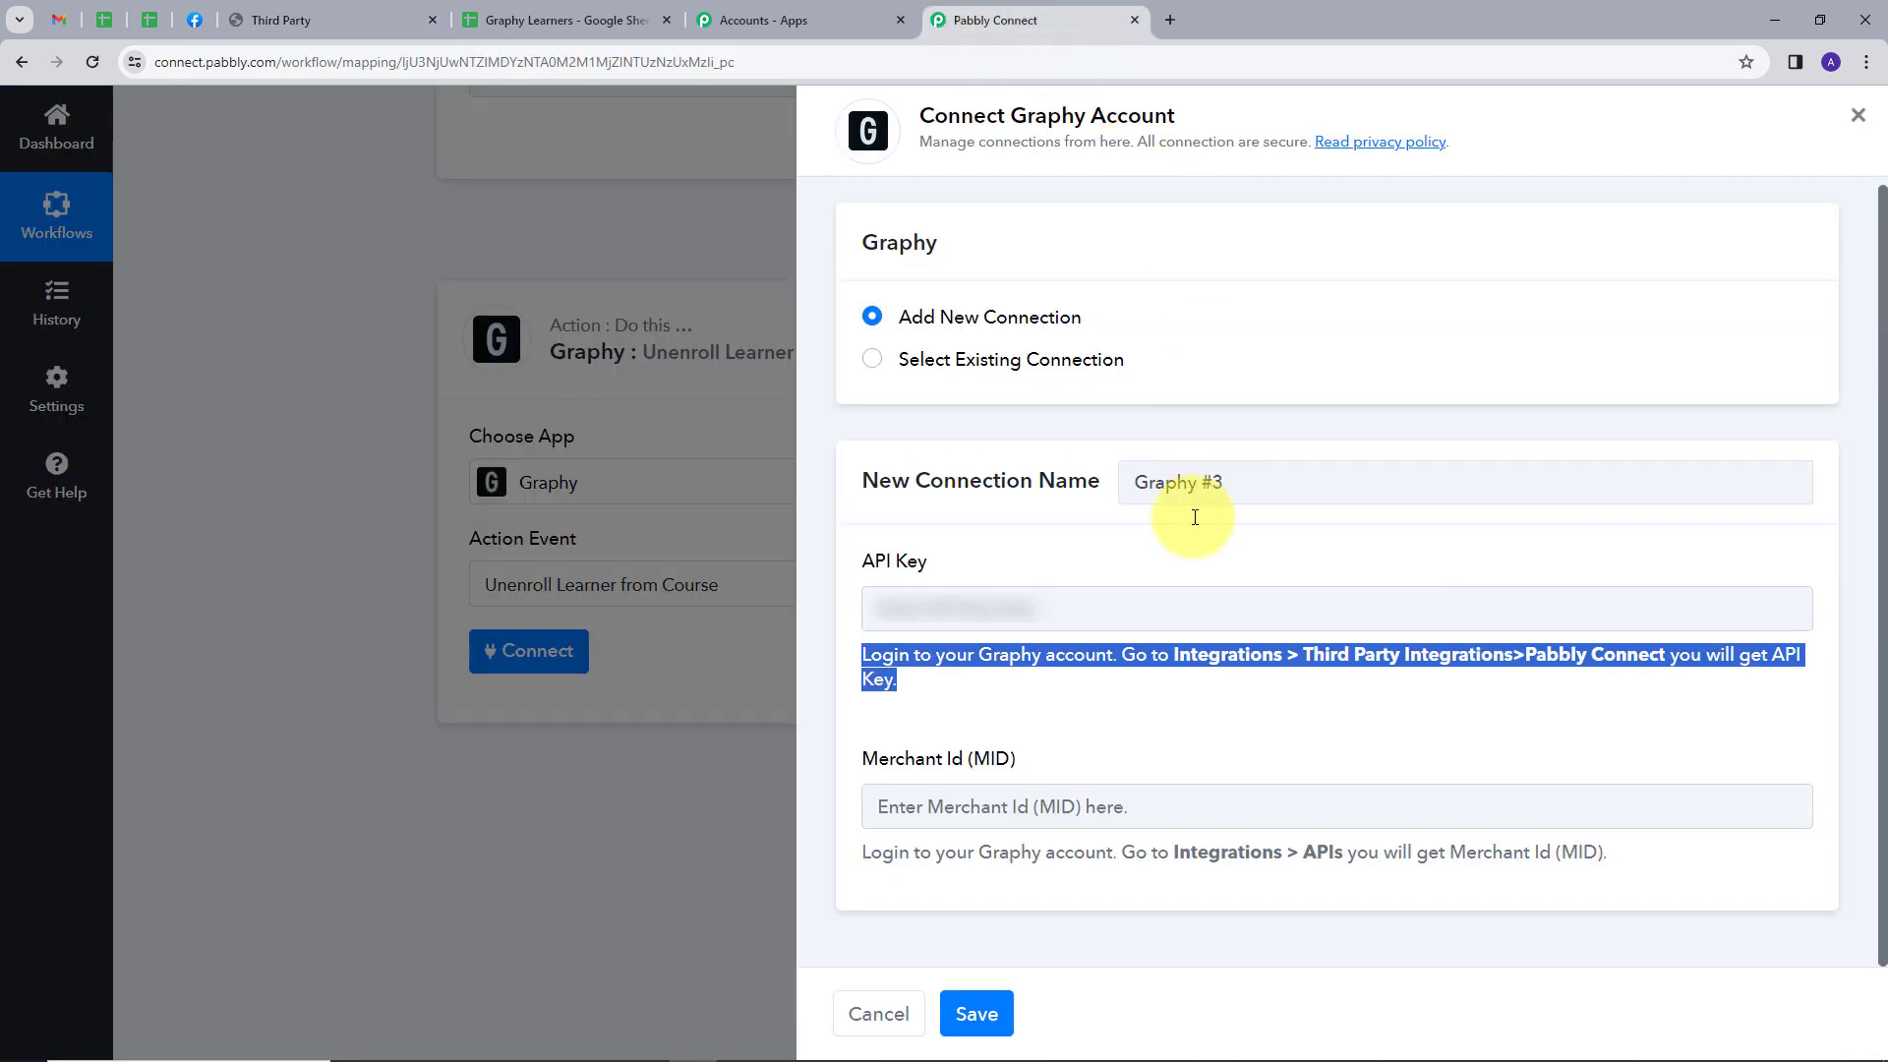
left_click(1033, 605)
key("ctrl+v")
key("ctrl+v")
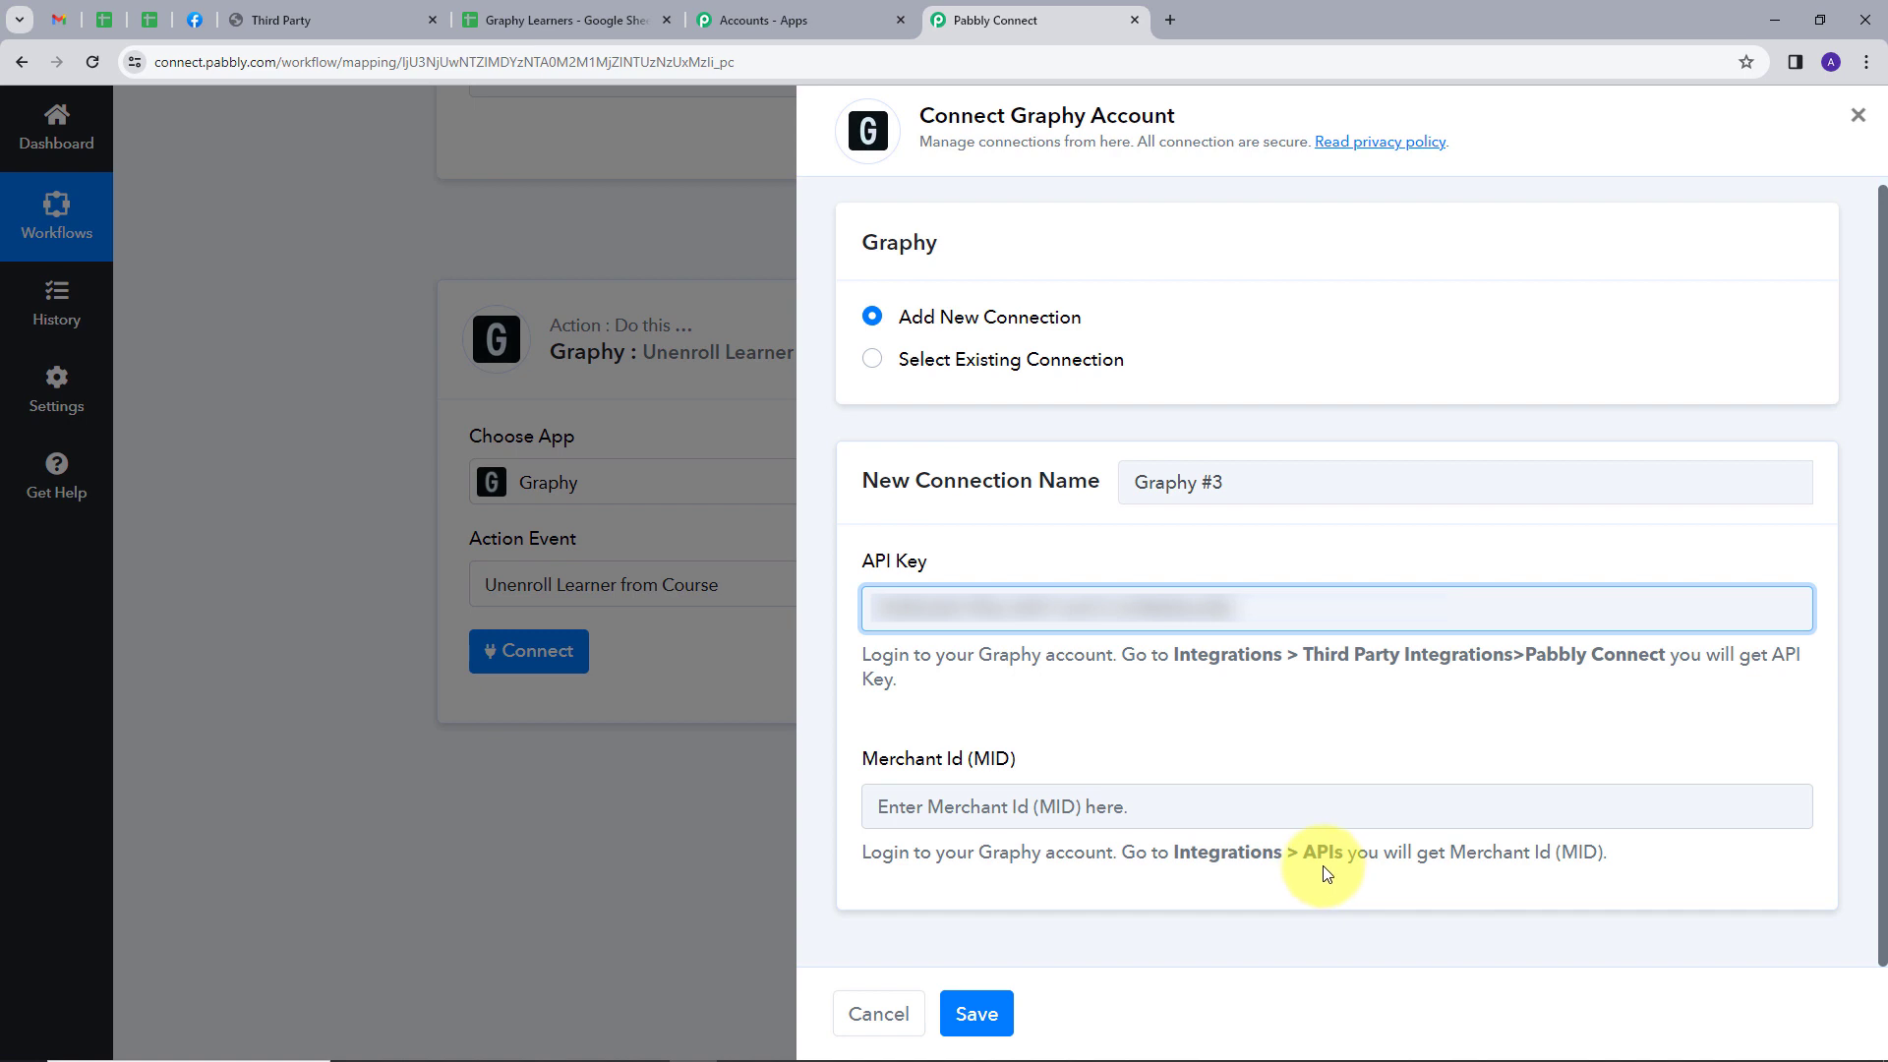
Copy the Merchant Id from Graphy's APIs page, enter it in the new Pabbly Connect connection and save the connection
left_click(309, 28)
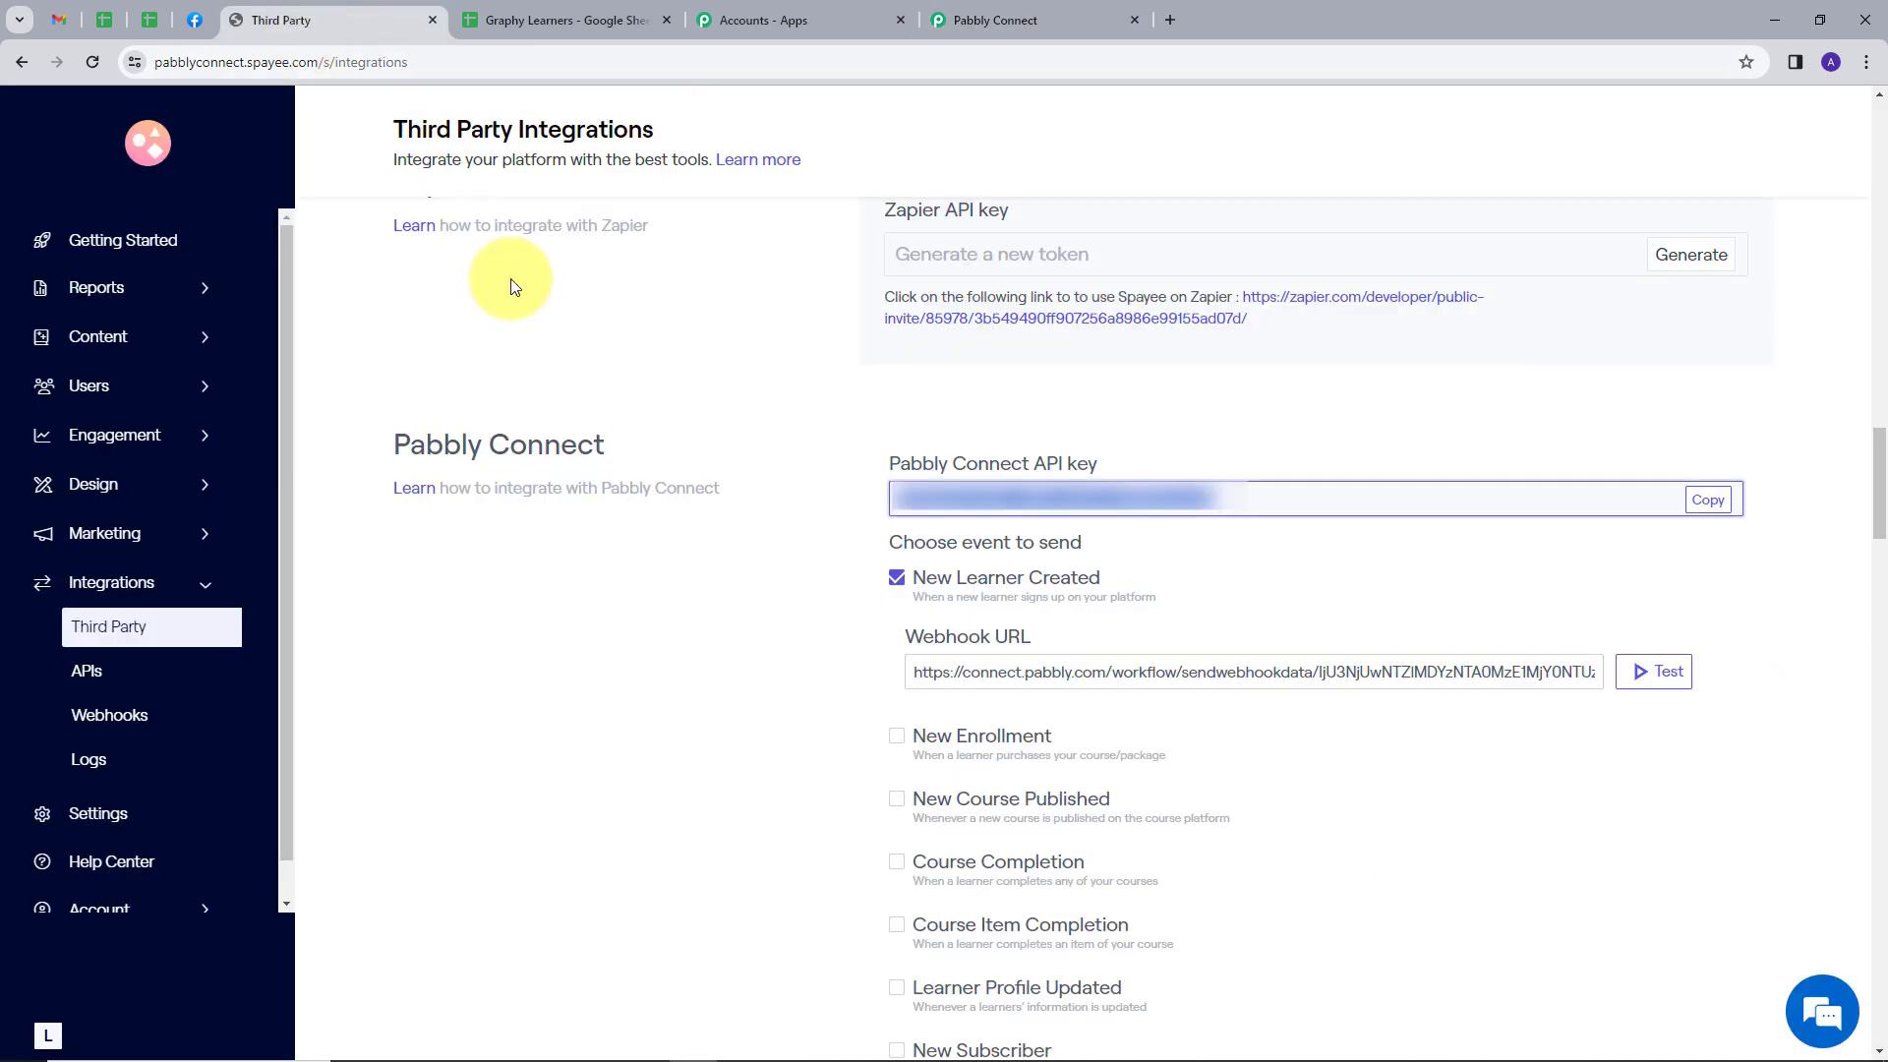
left_click(105, 677)
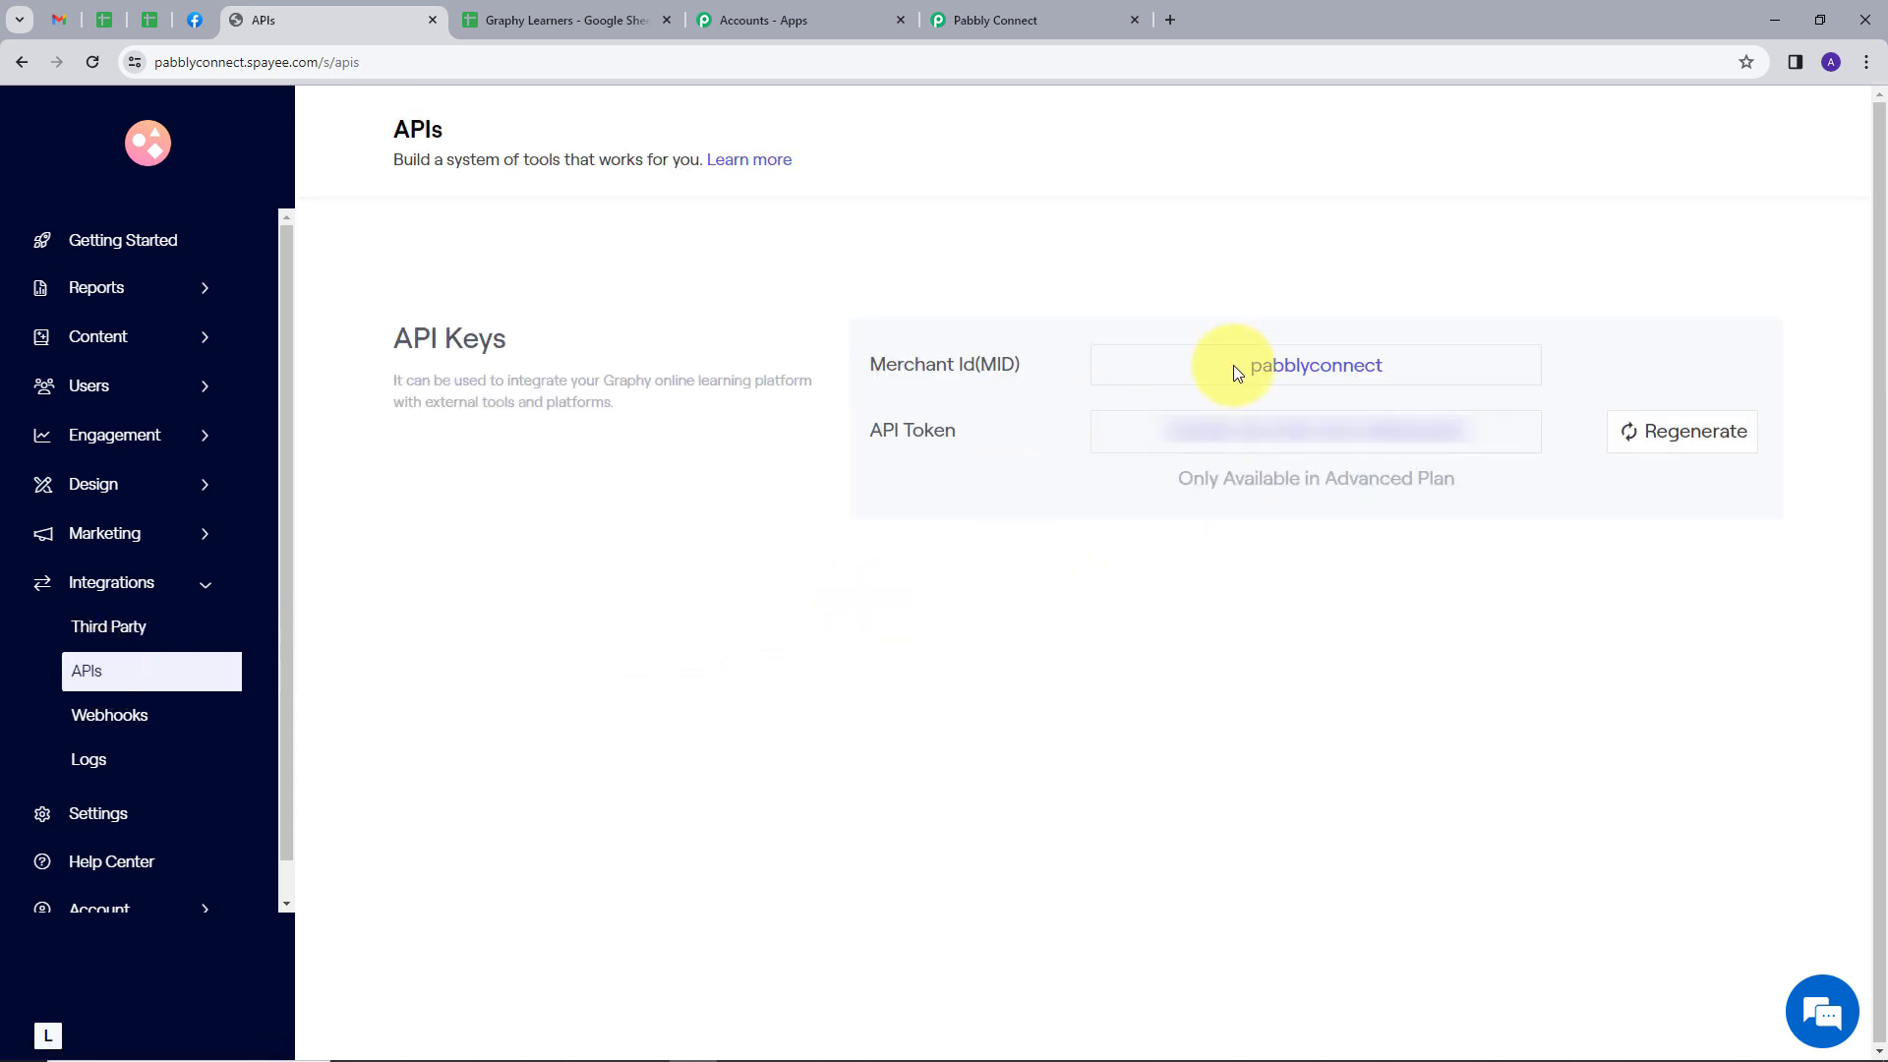
left_click_drag(1408, 363, 1196, 382)
key("ctrl+c")
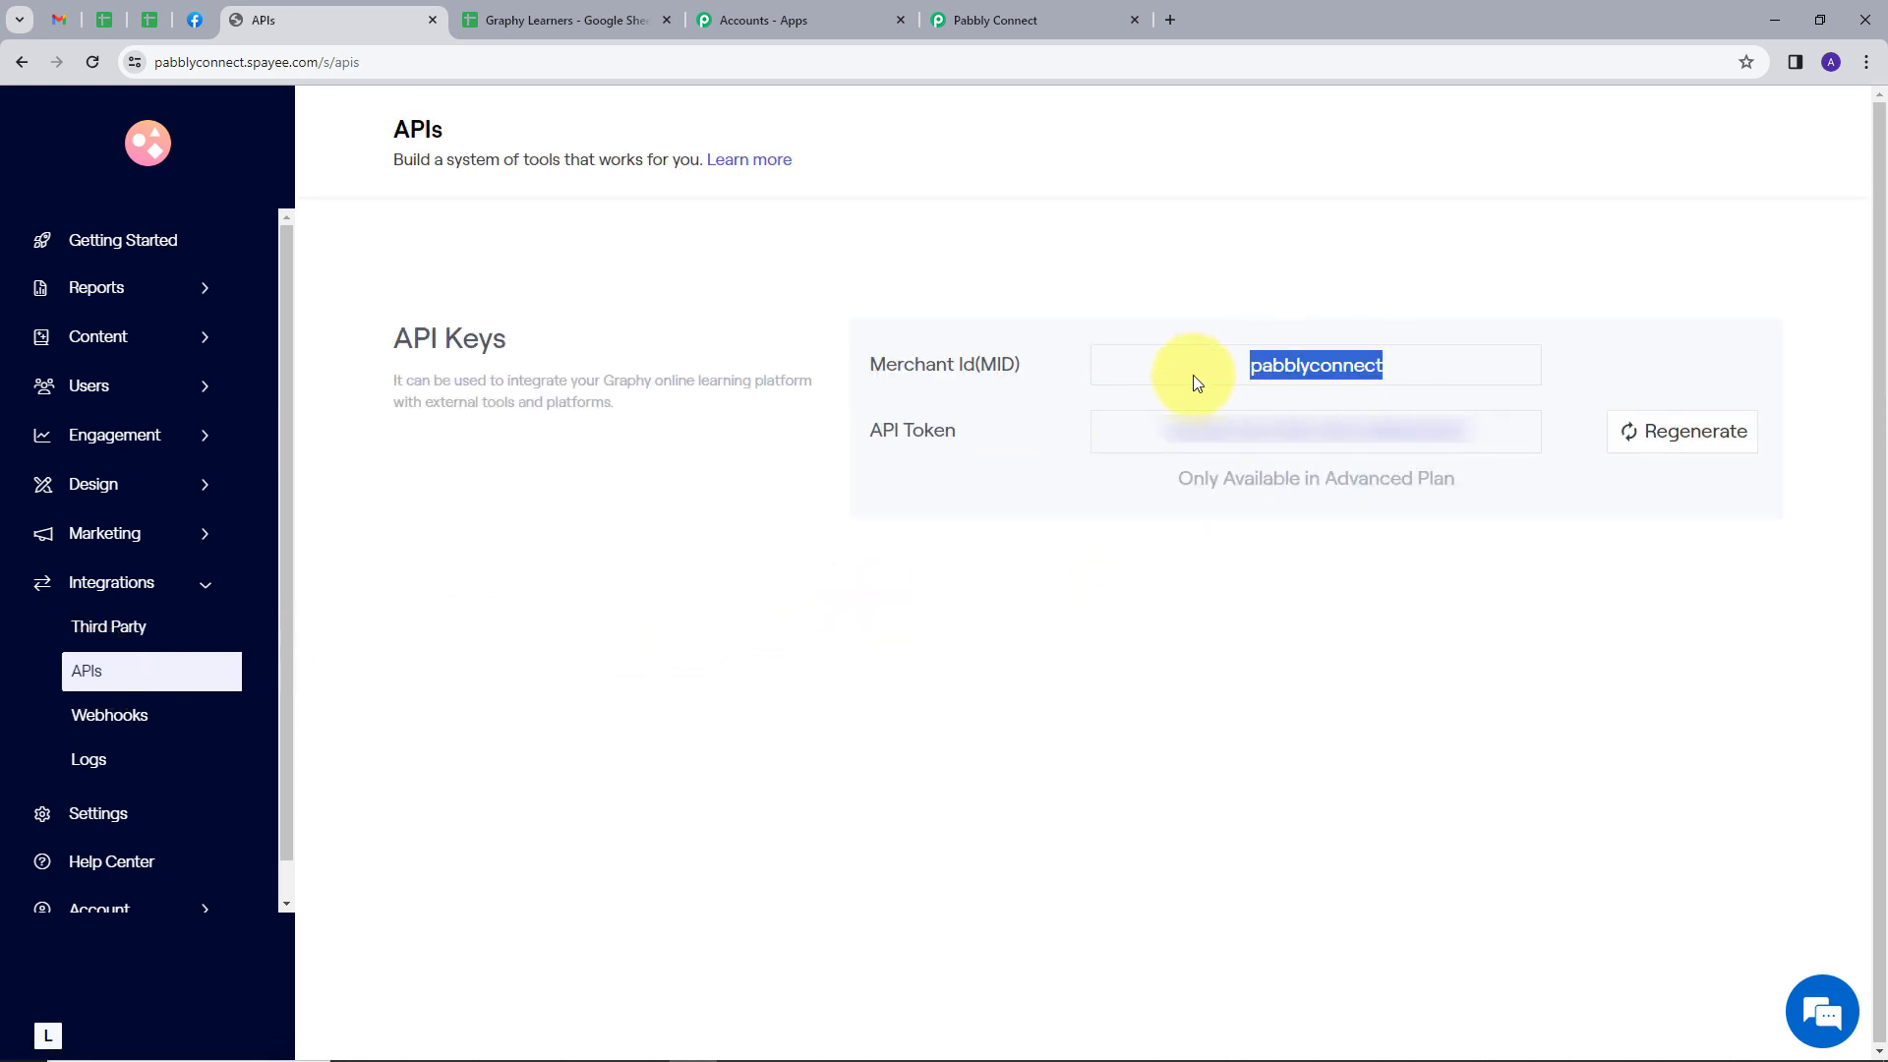
left_click(981, 9)
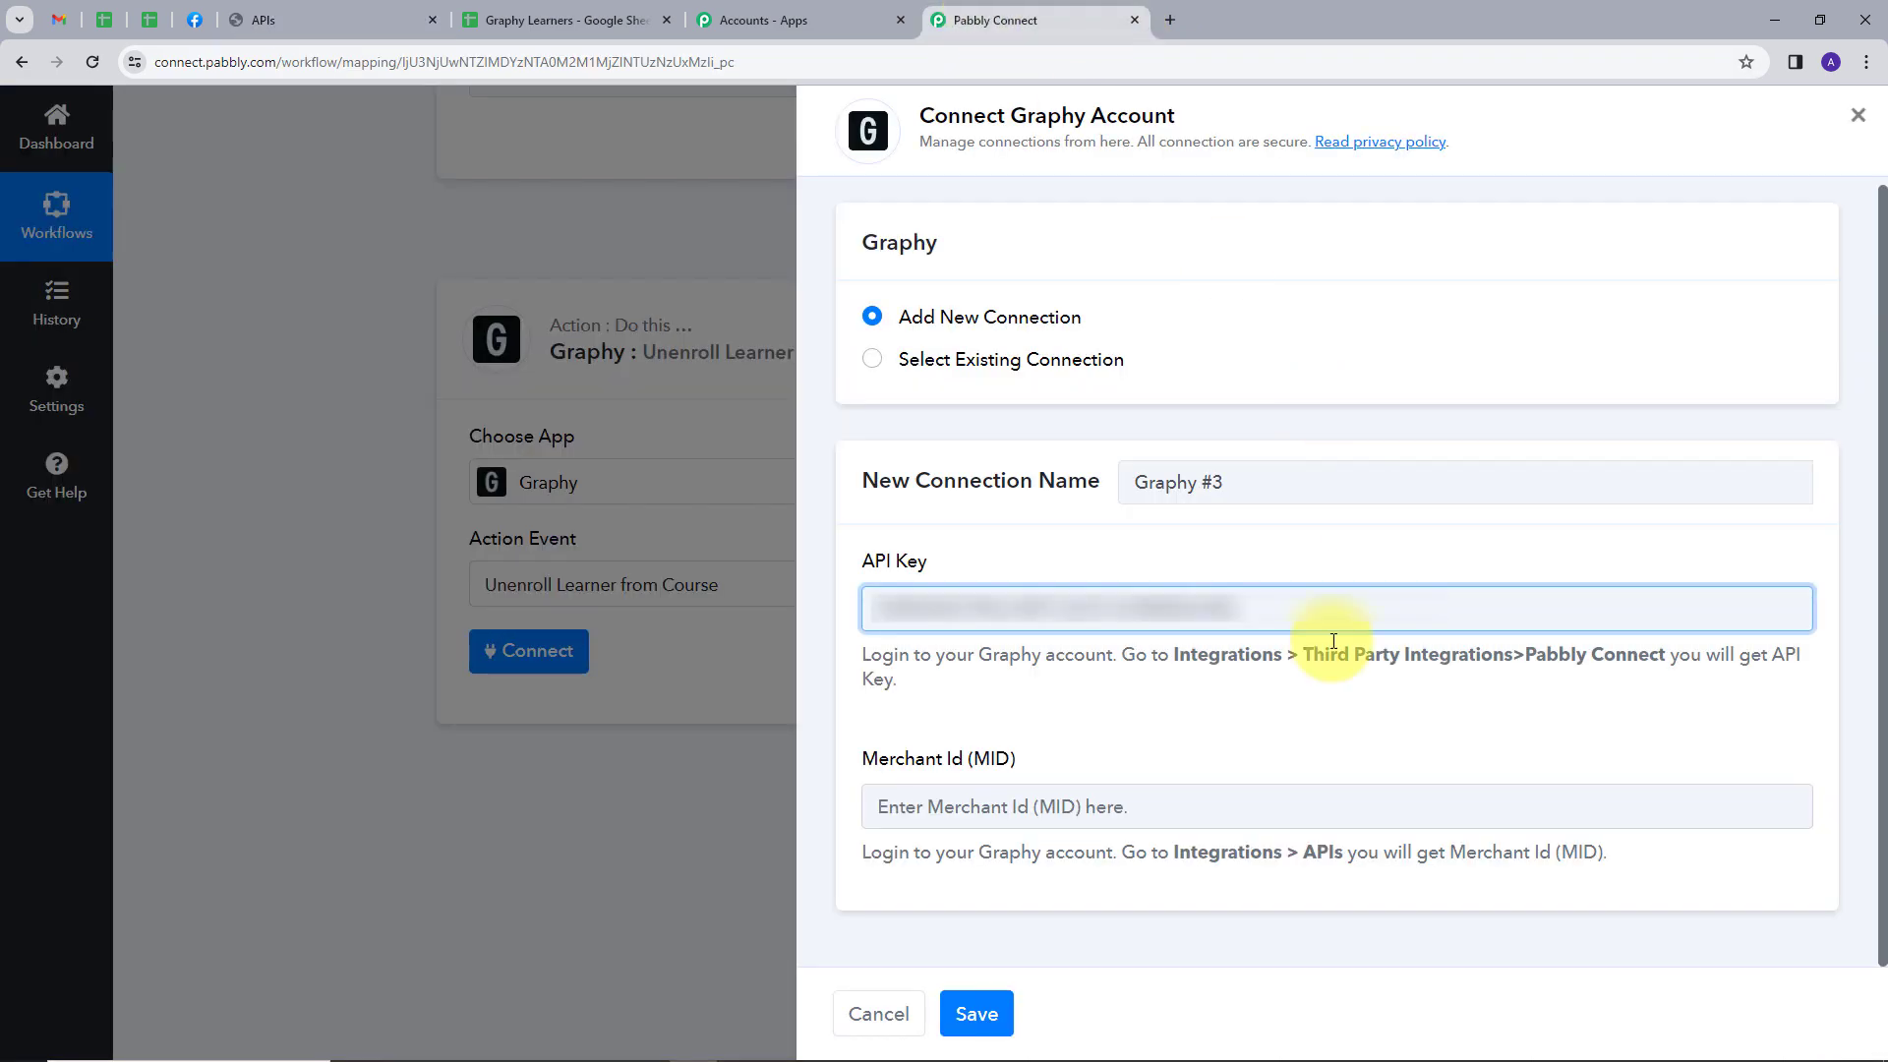
left_click(1067, 812)
key("ctrl+v")
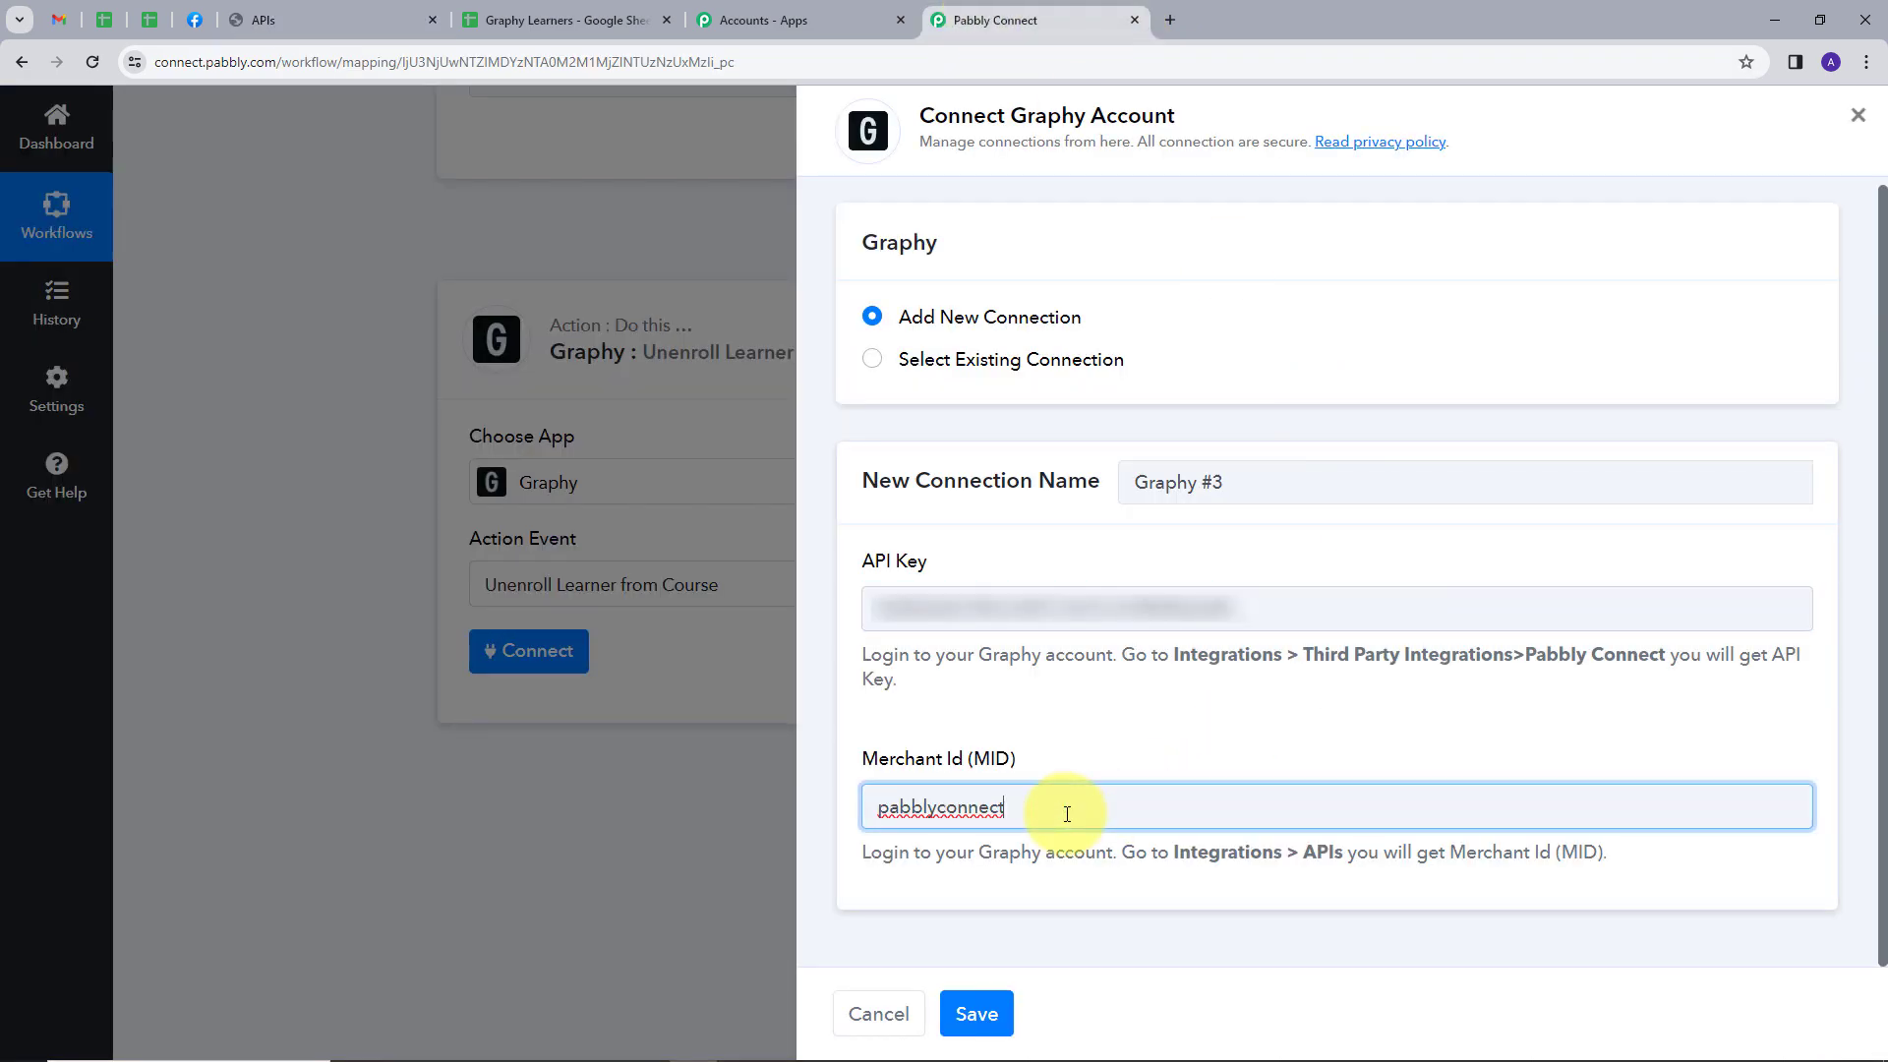
left_click(974, 1014)
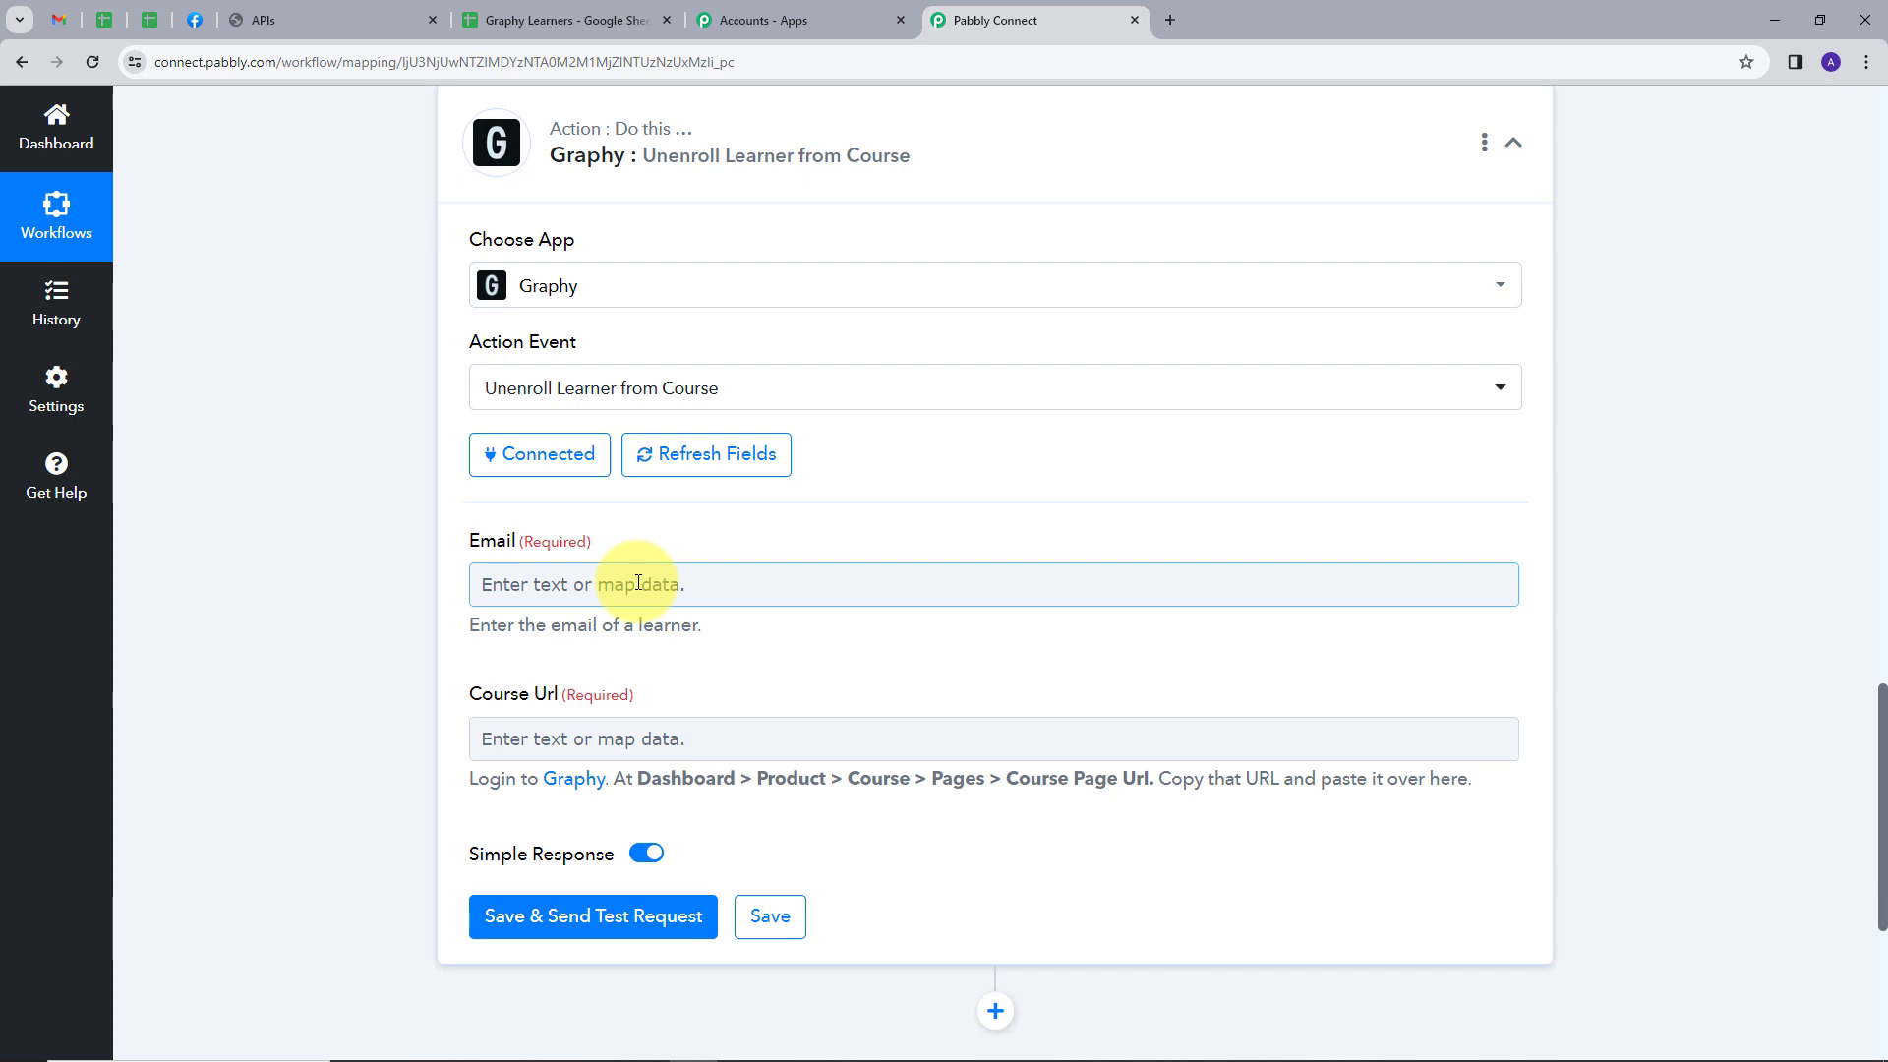
Switch to Graphy and view the list of learners enrolled in the Core PHP Programming course
left_click(297, 12)
left_click(196, 338)
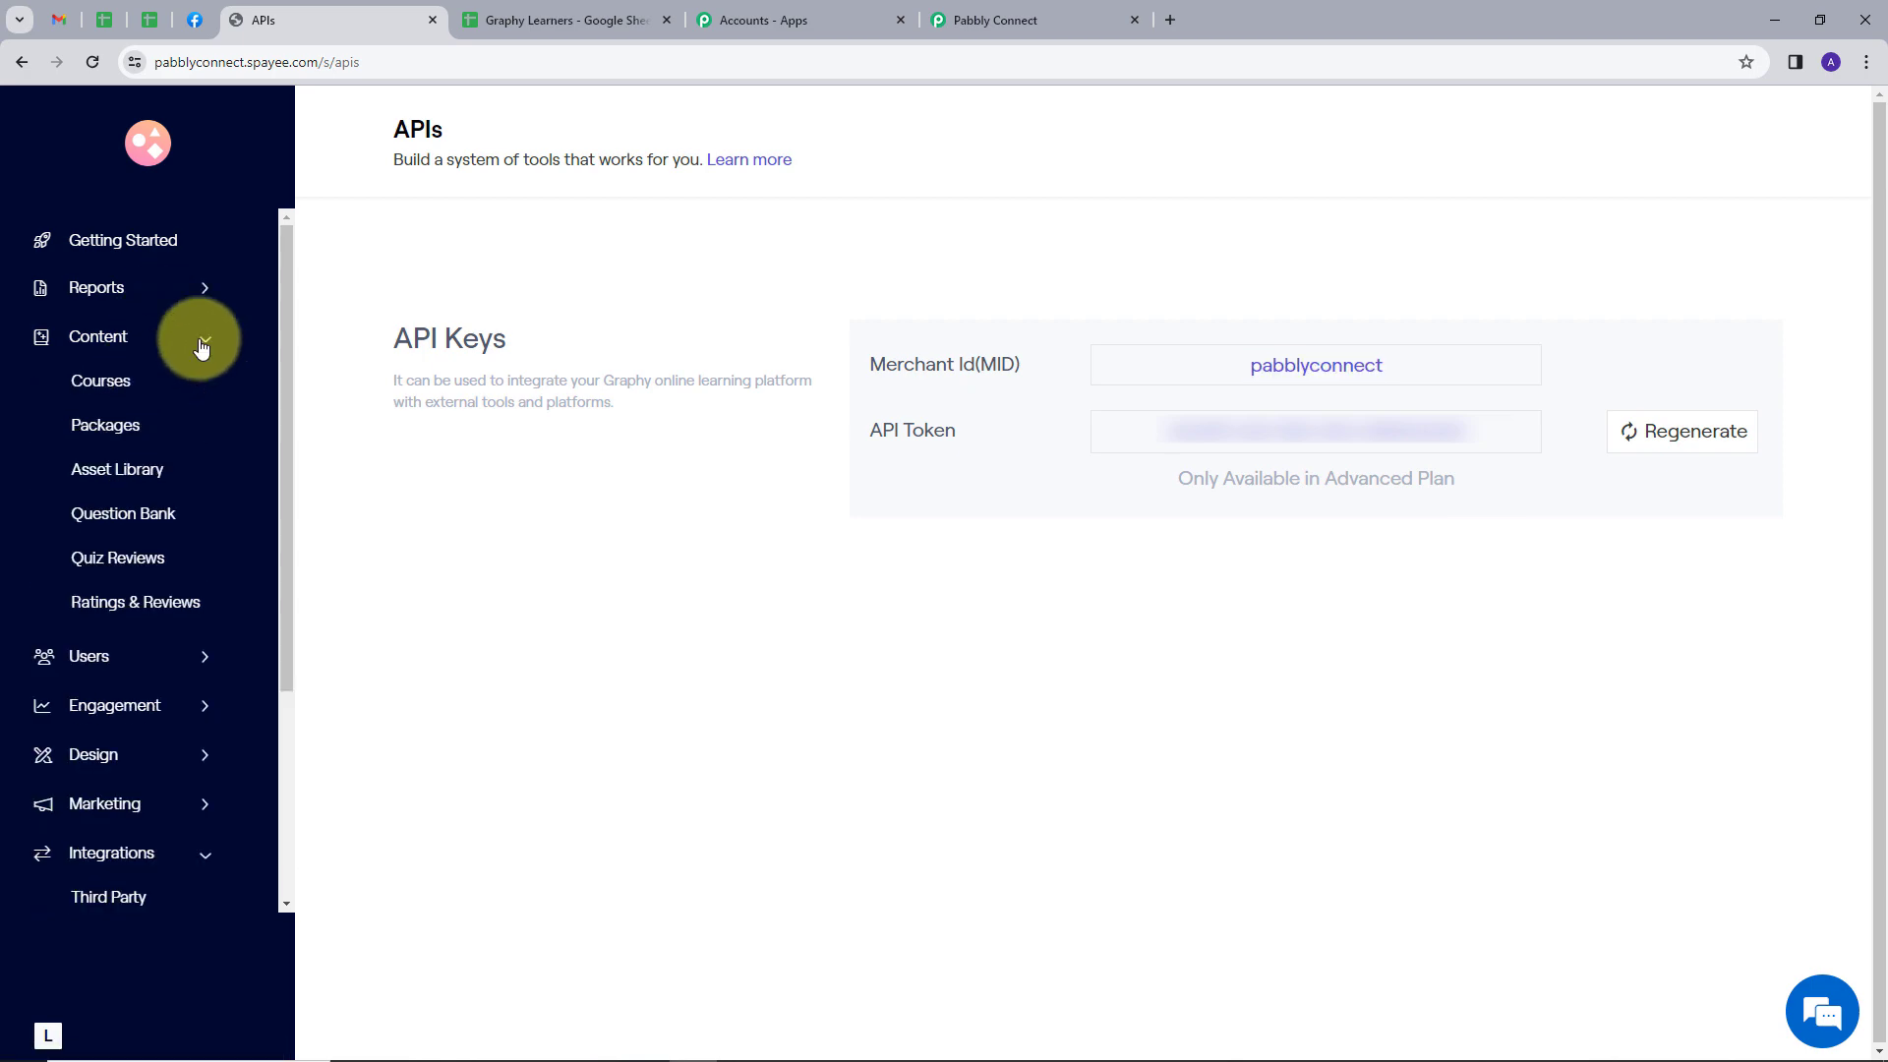
left_click(108, 383)
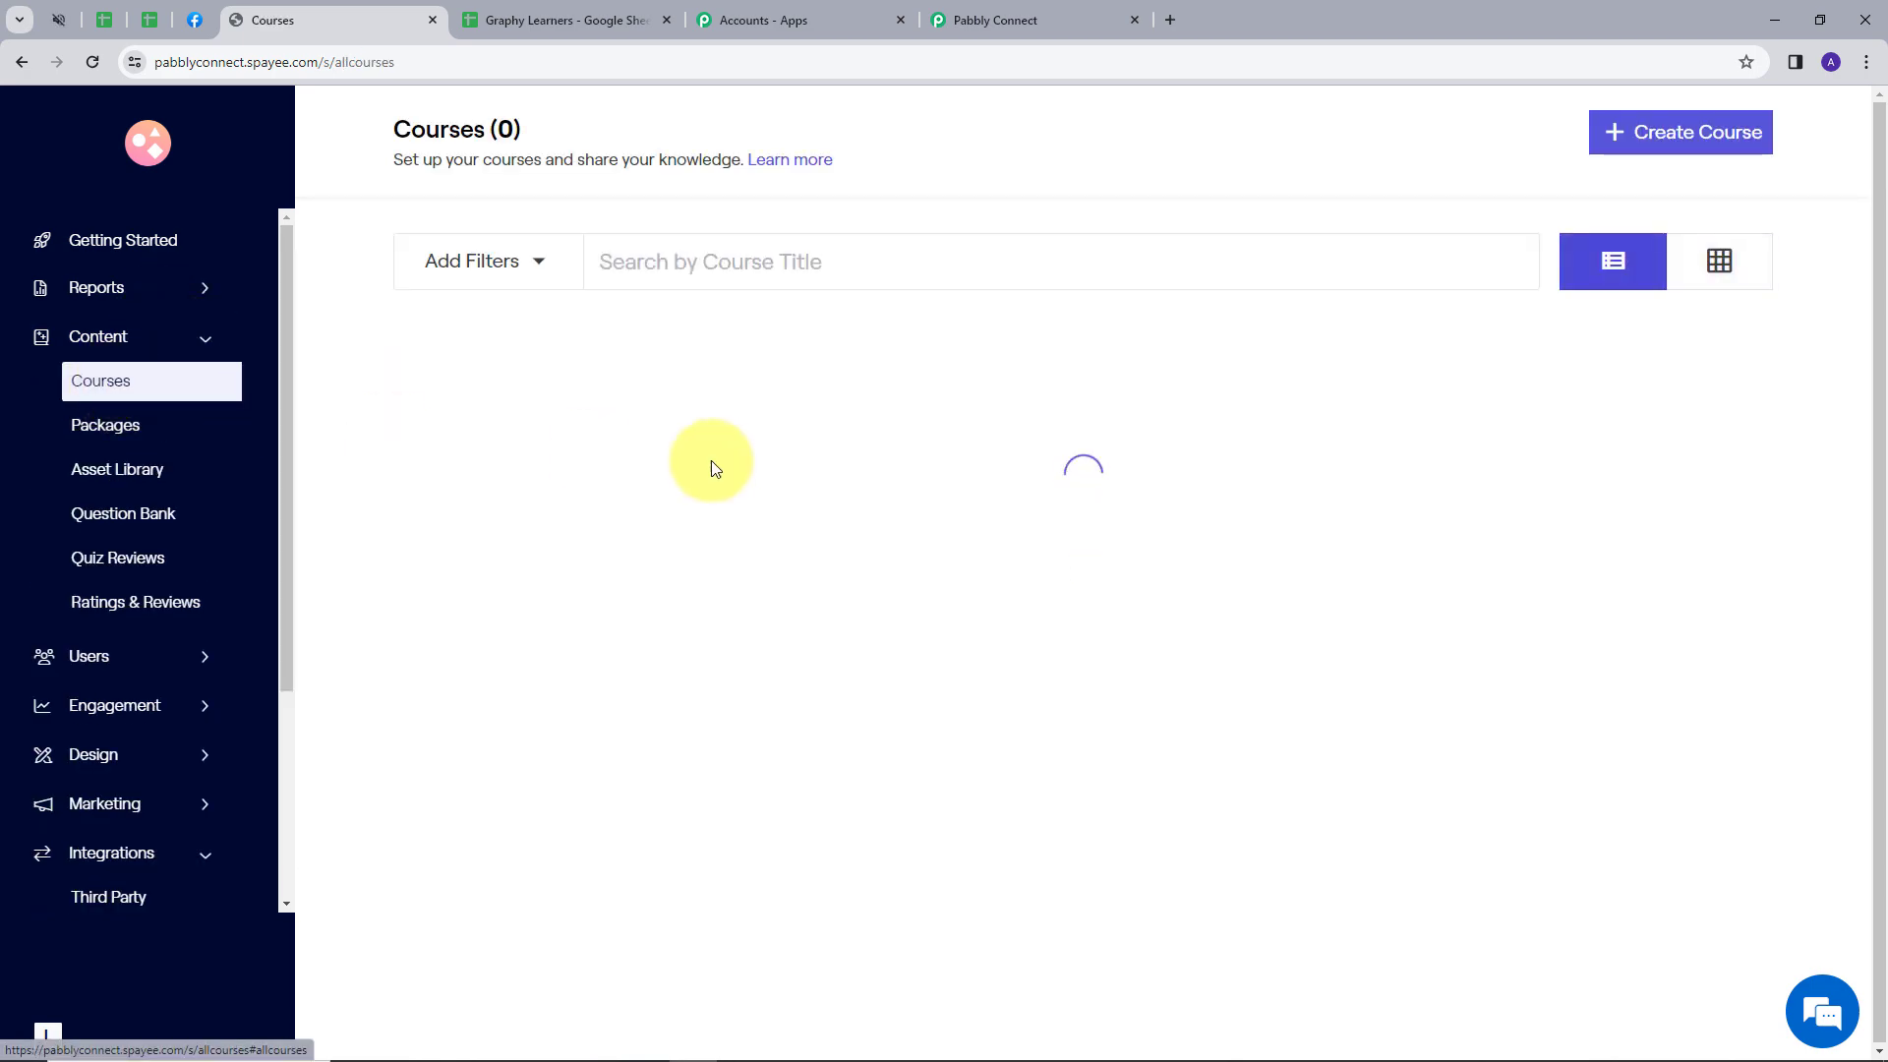
scroll(829, 457, "down", 10)
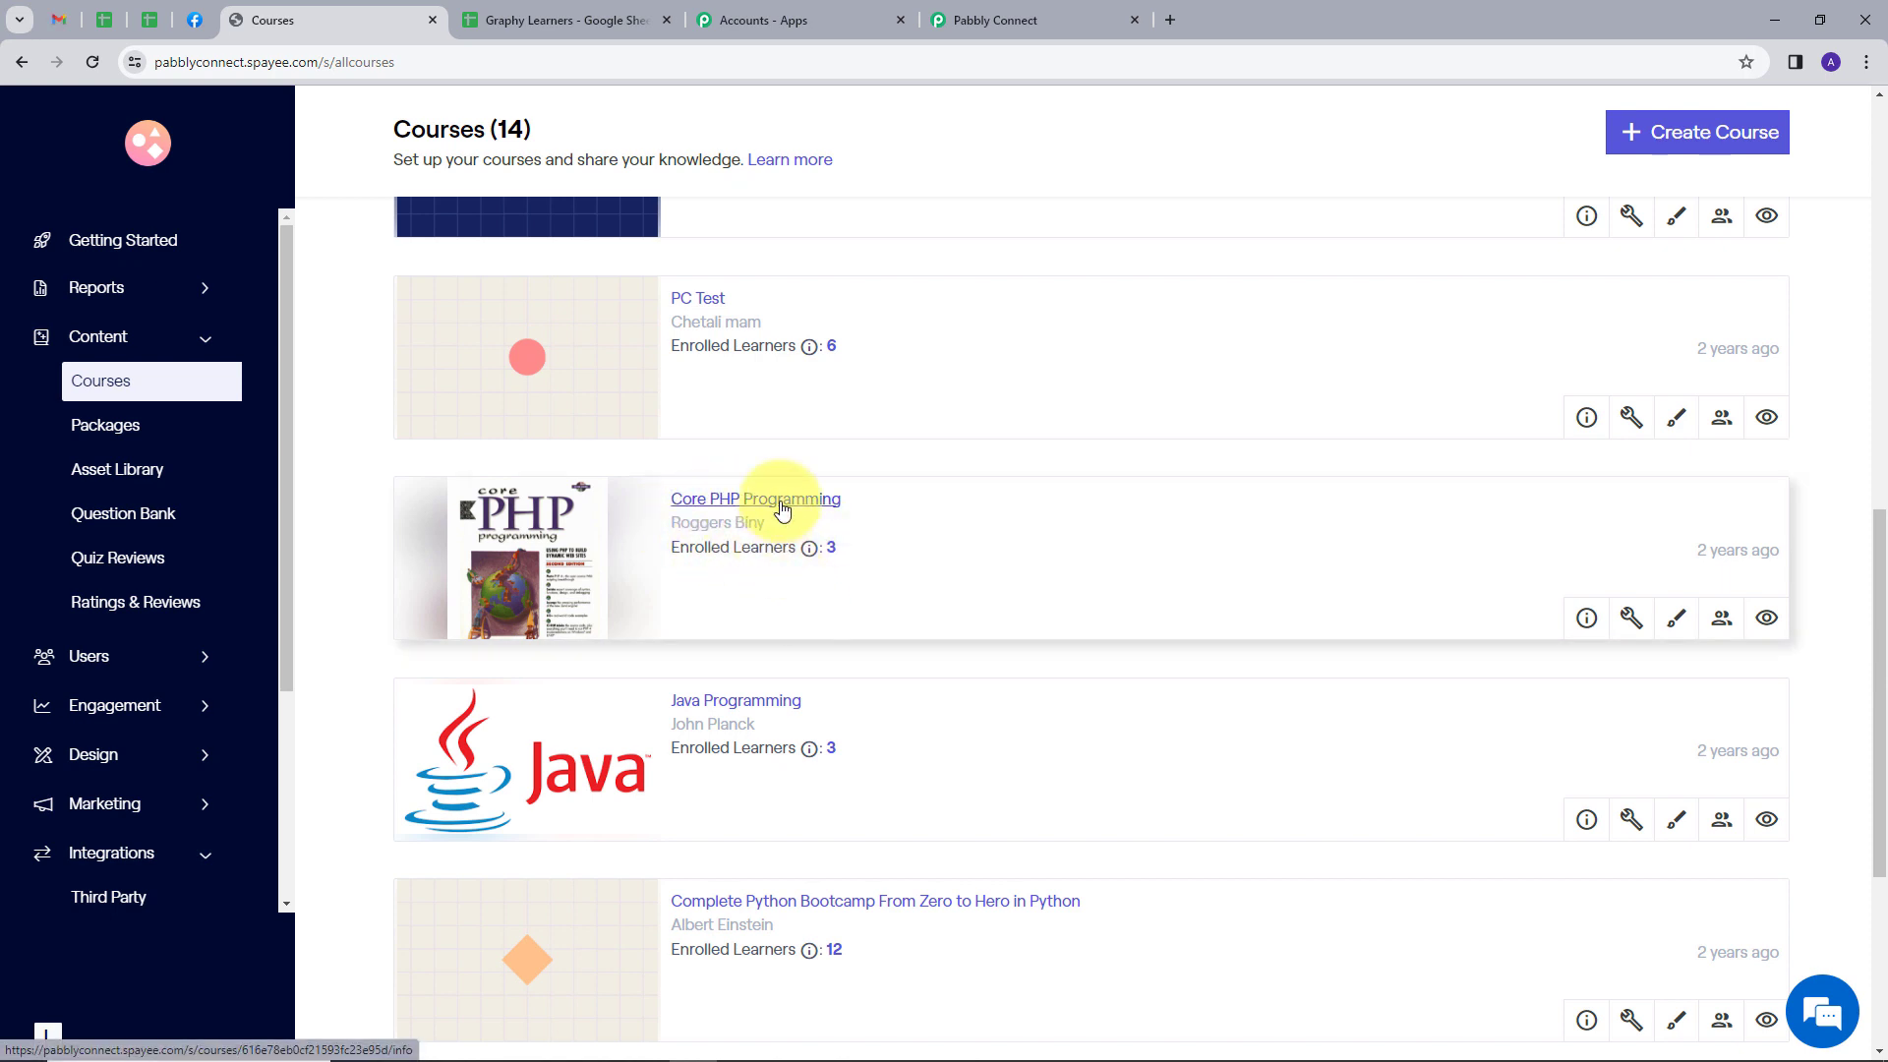
left_click(781, 502)
left_click(99, 607)
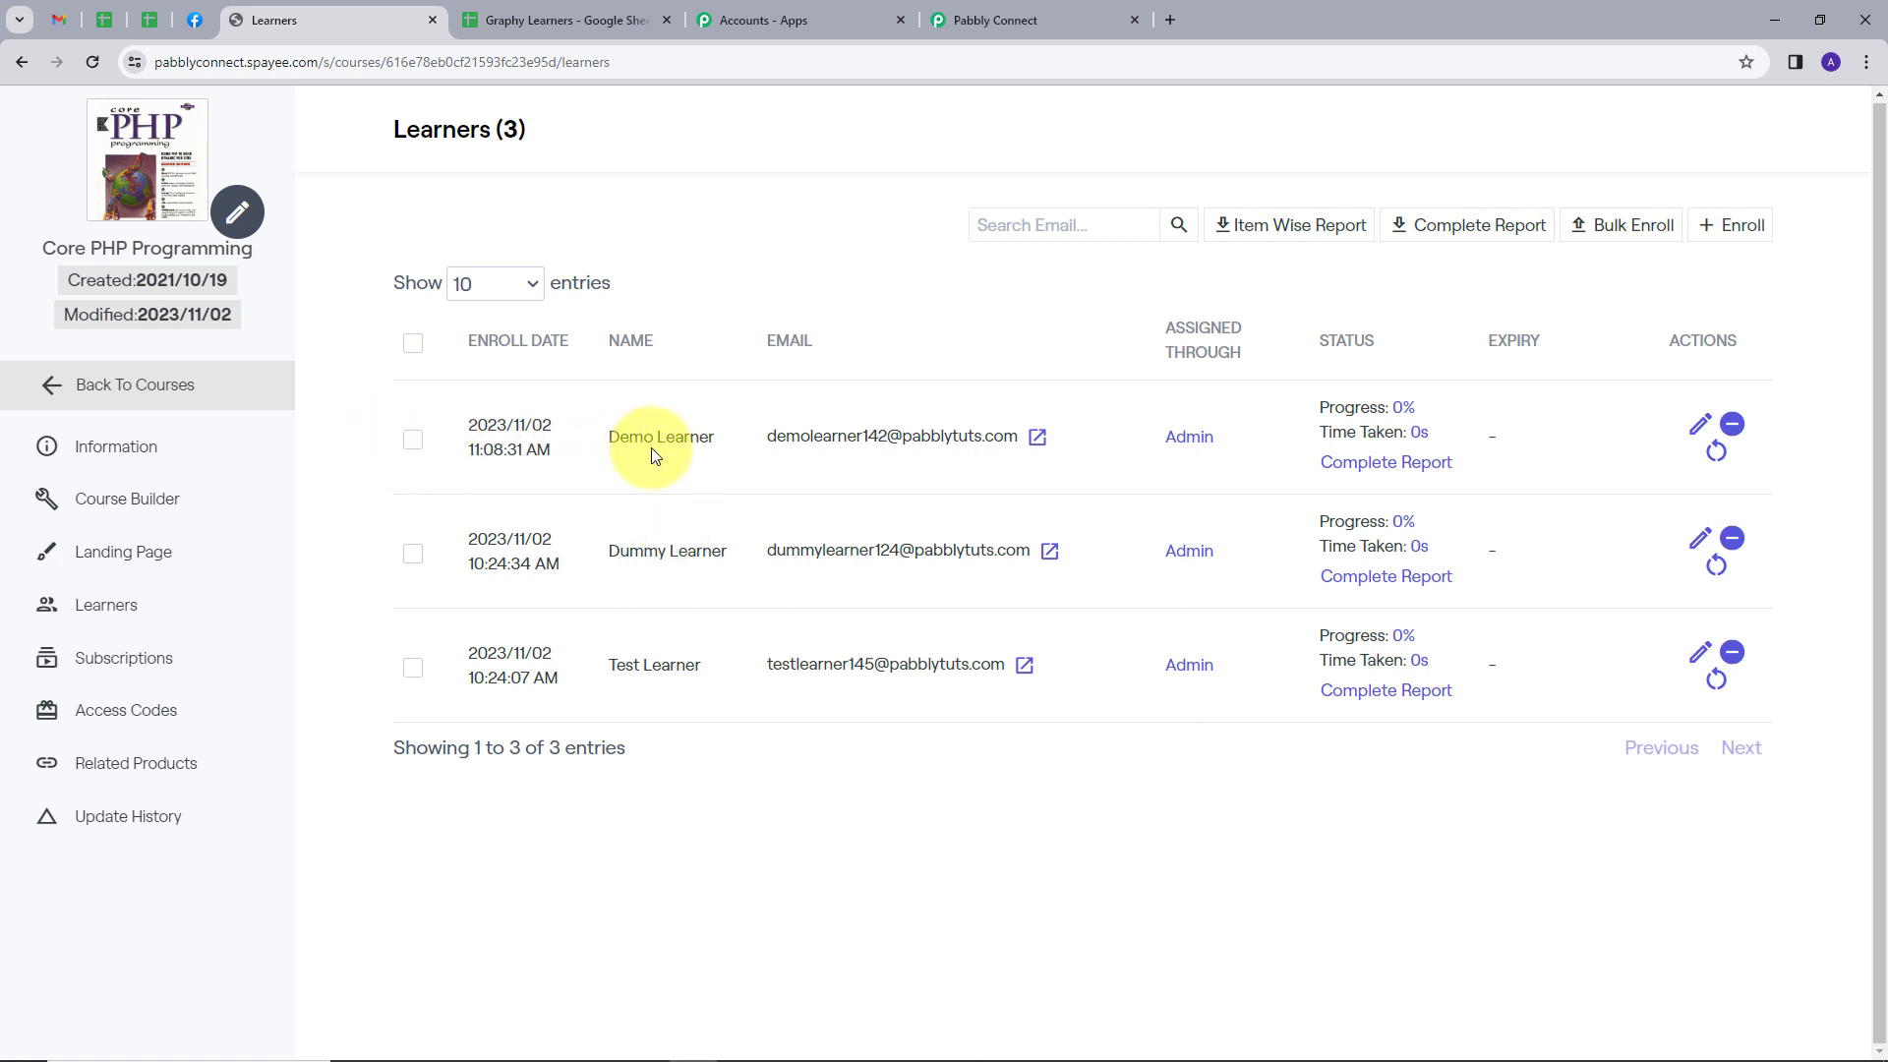
Return to Pabbly Connect and map the unenroll action's Email field to the Email value from the Google Sheets trigger
left_click(1004, 21)
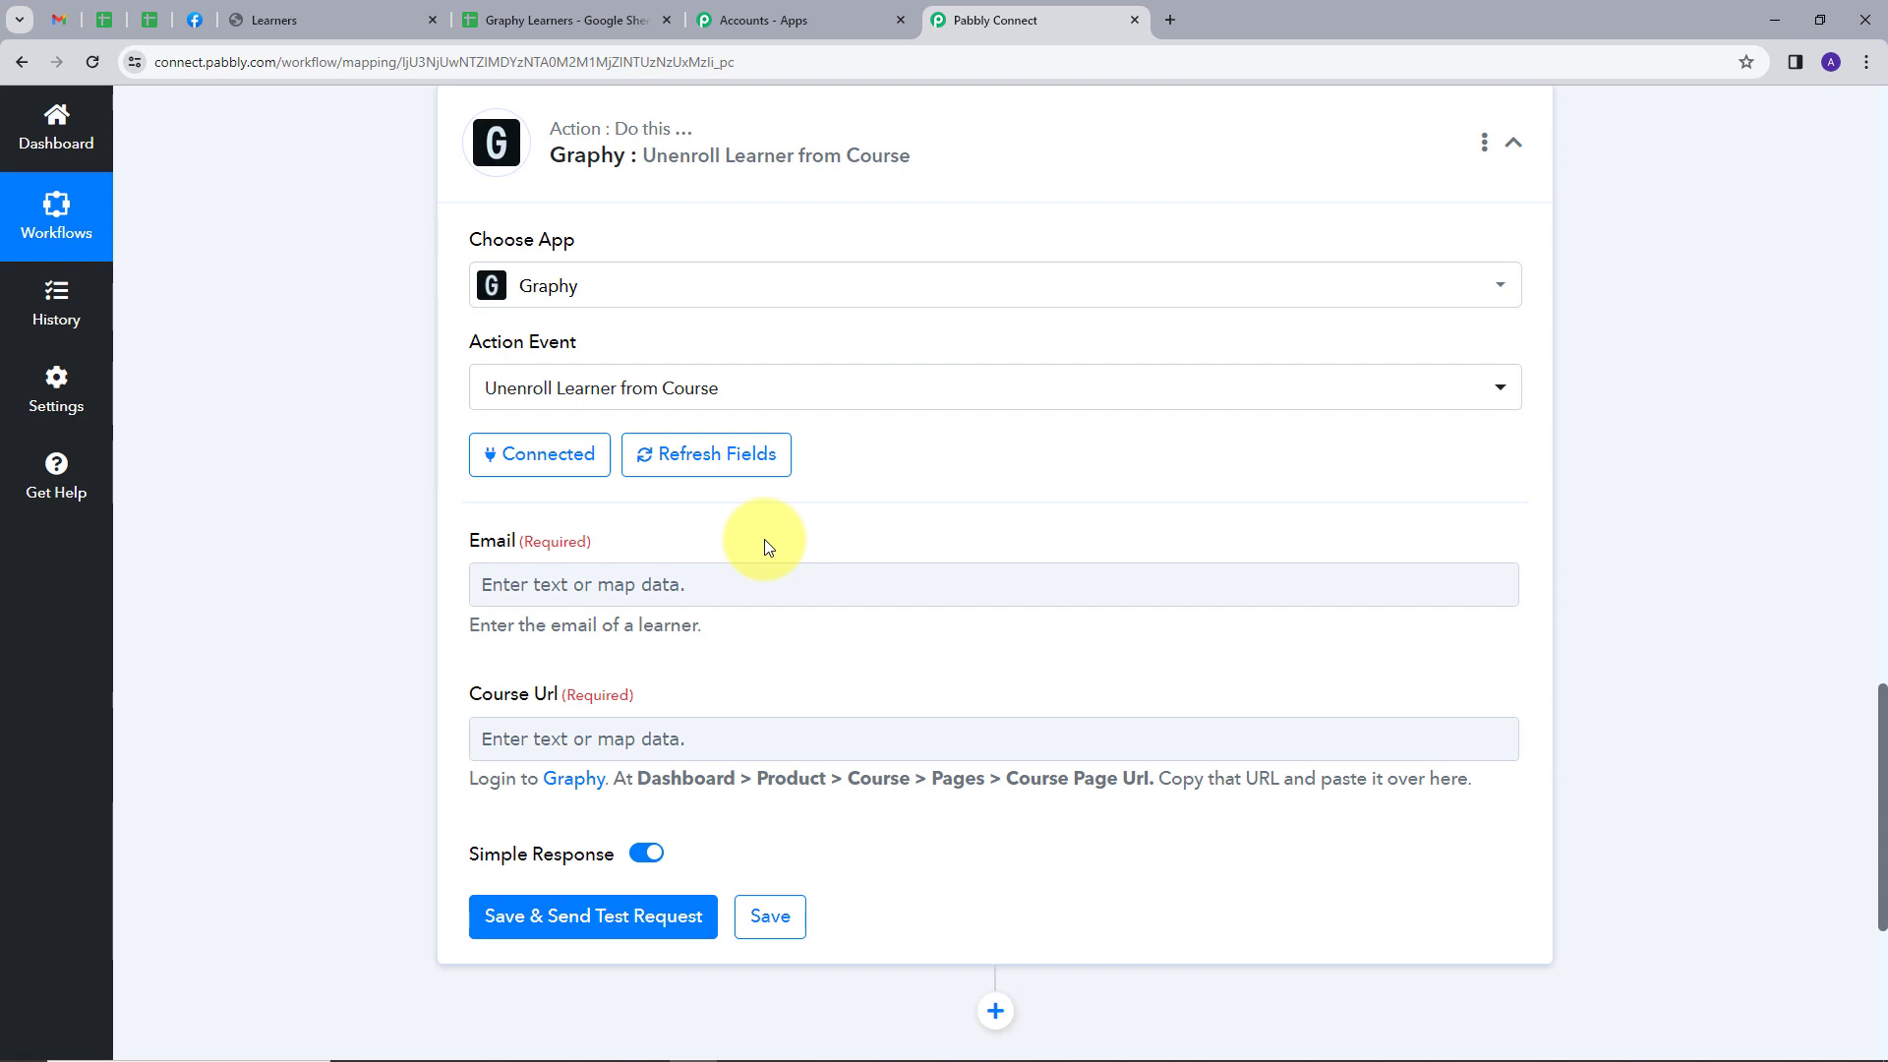
left_click(718, 582)
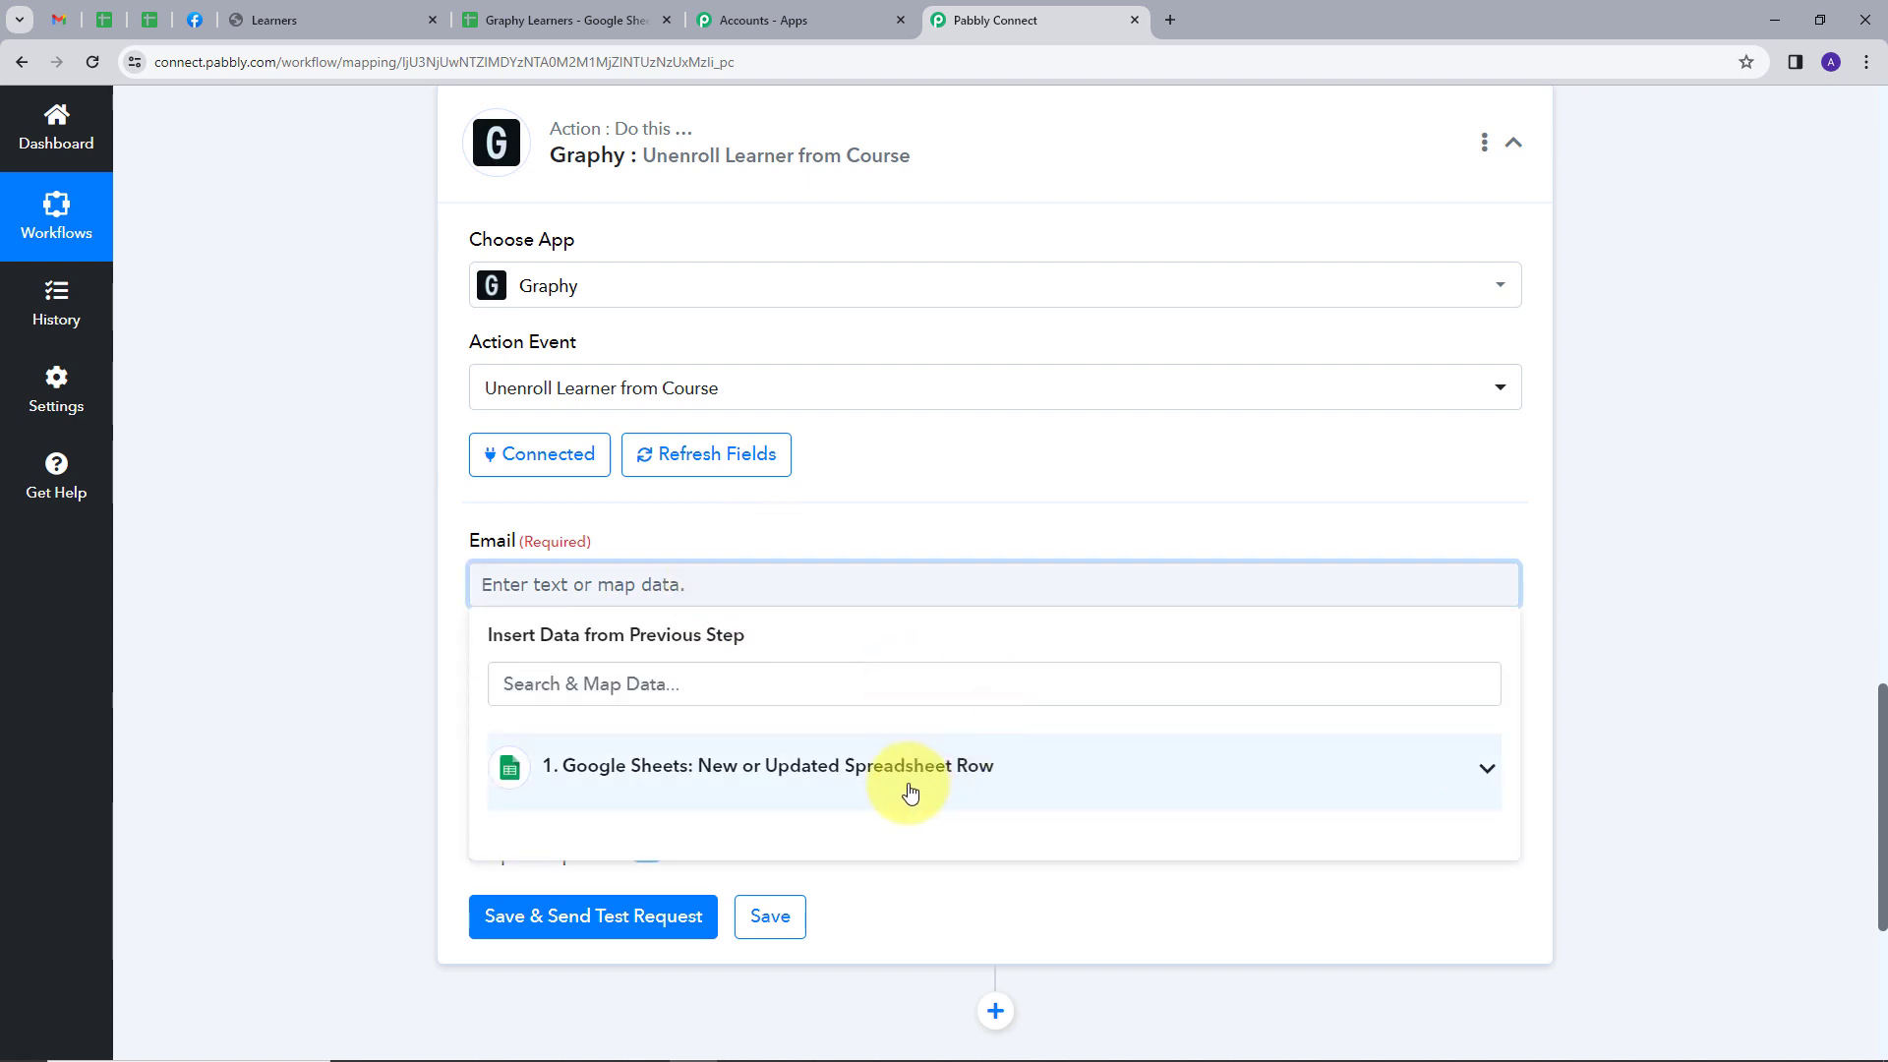
left_click(900, 792)
scroll(999, 603, "down", 3)
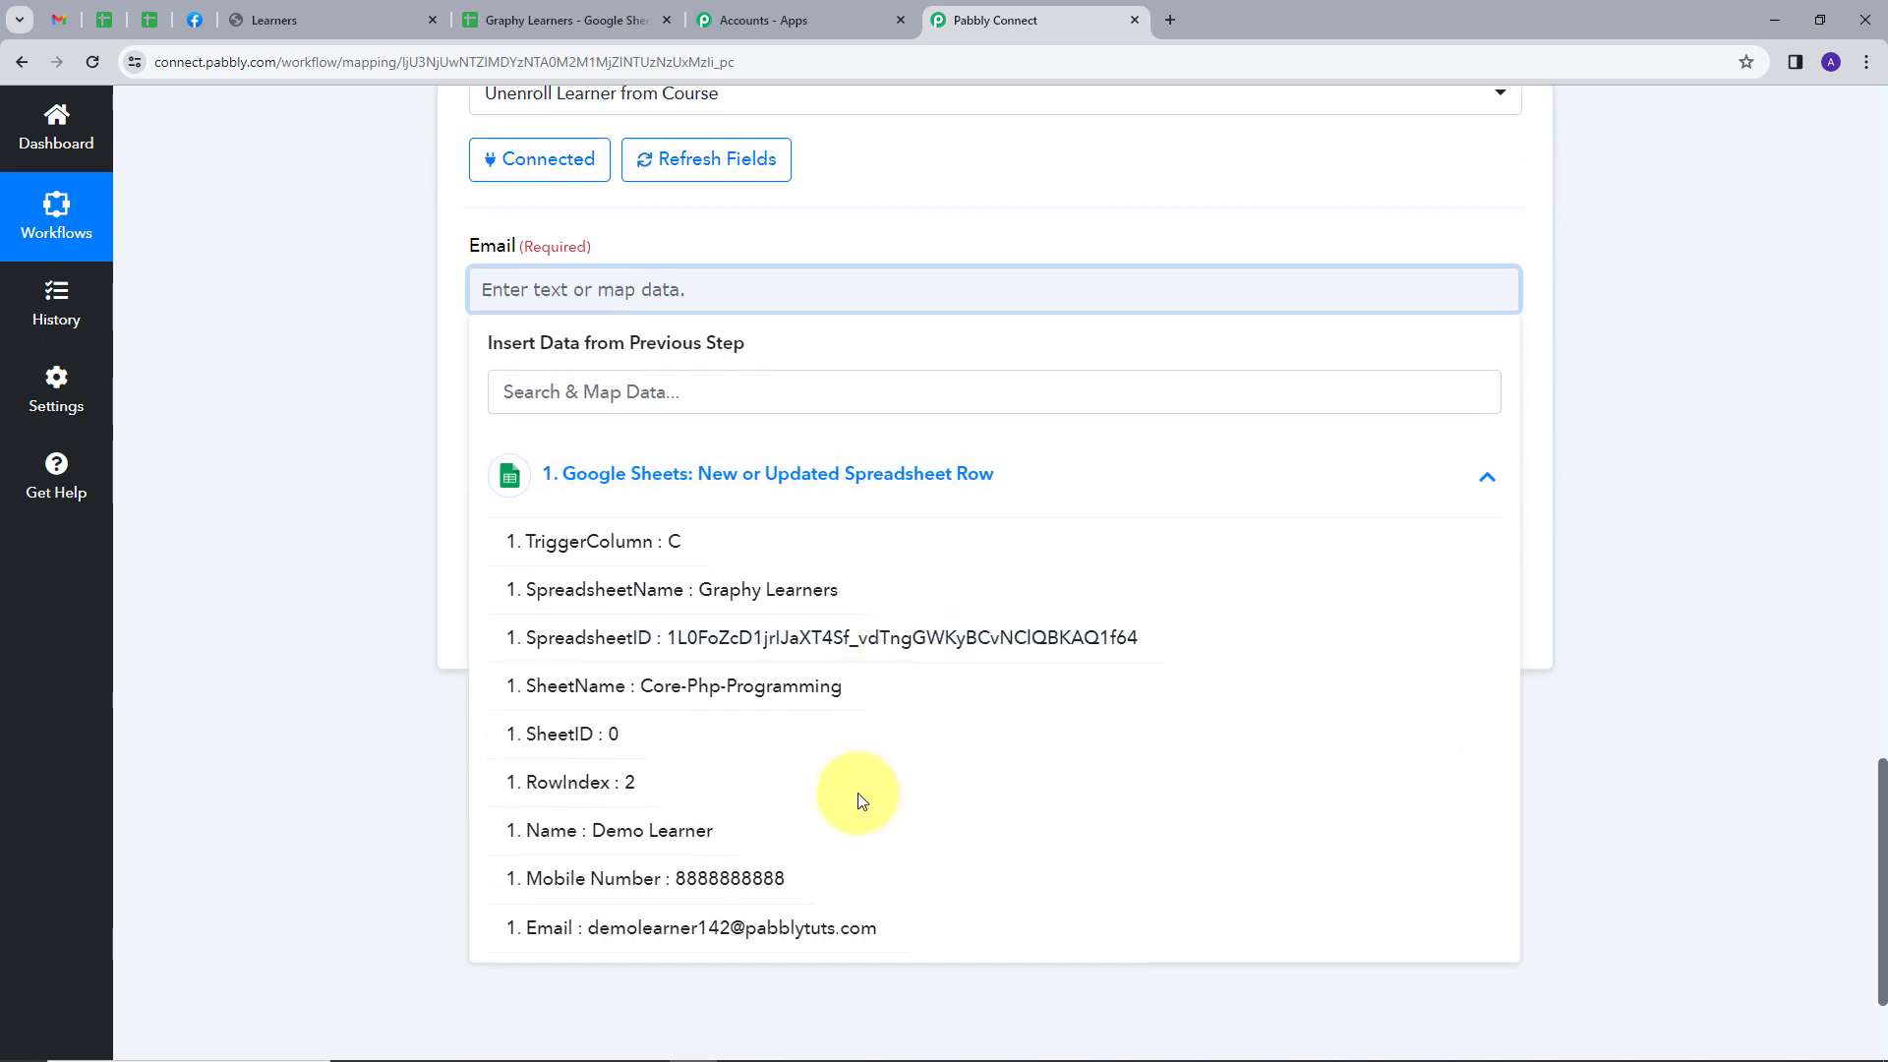
left_click(700, 932)
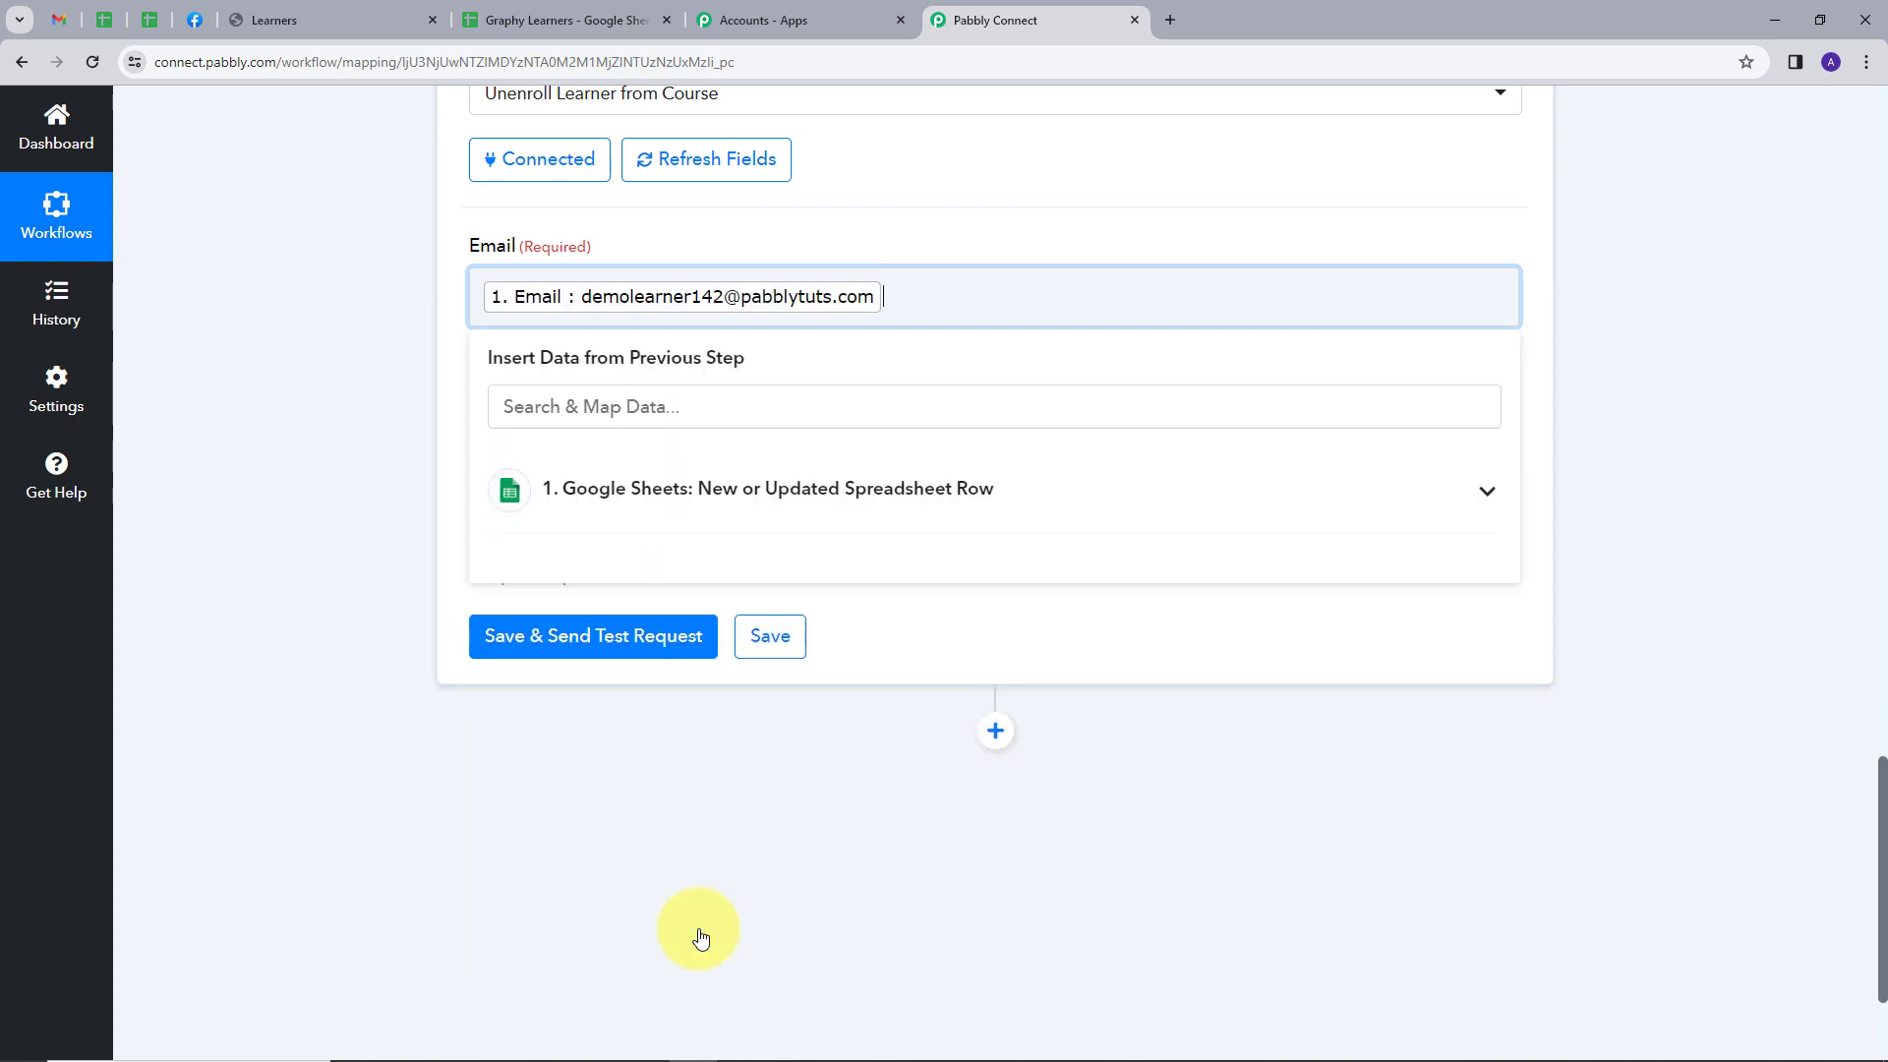
left_click(983, 224)
scroll(459, 411, "down", 1)
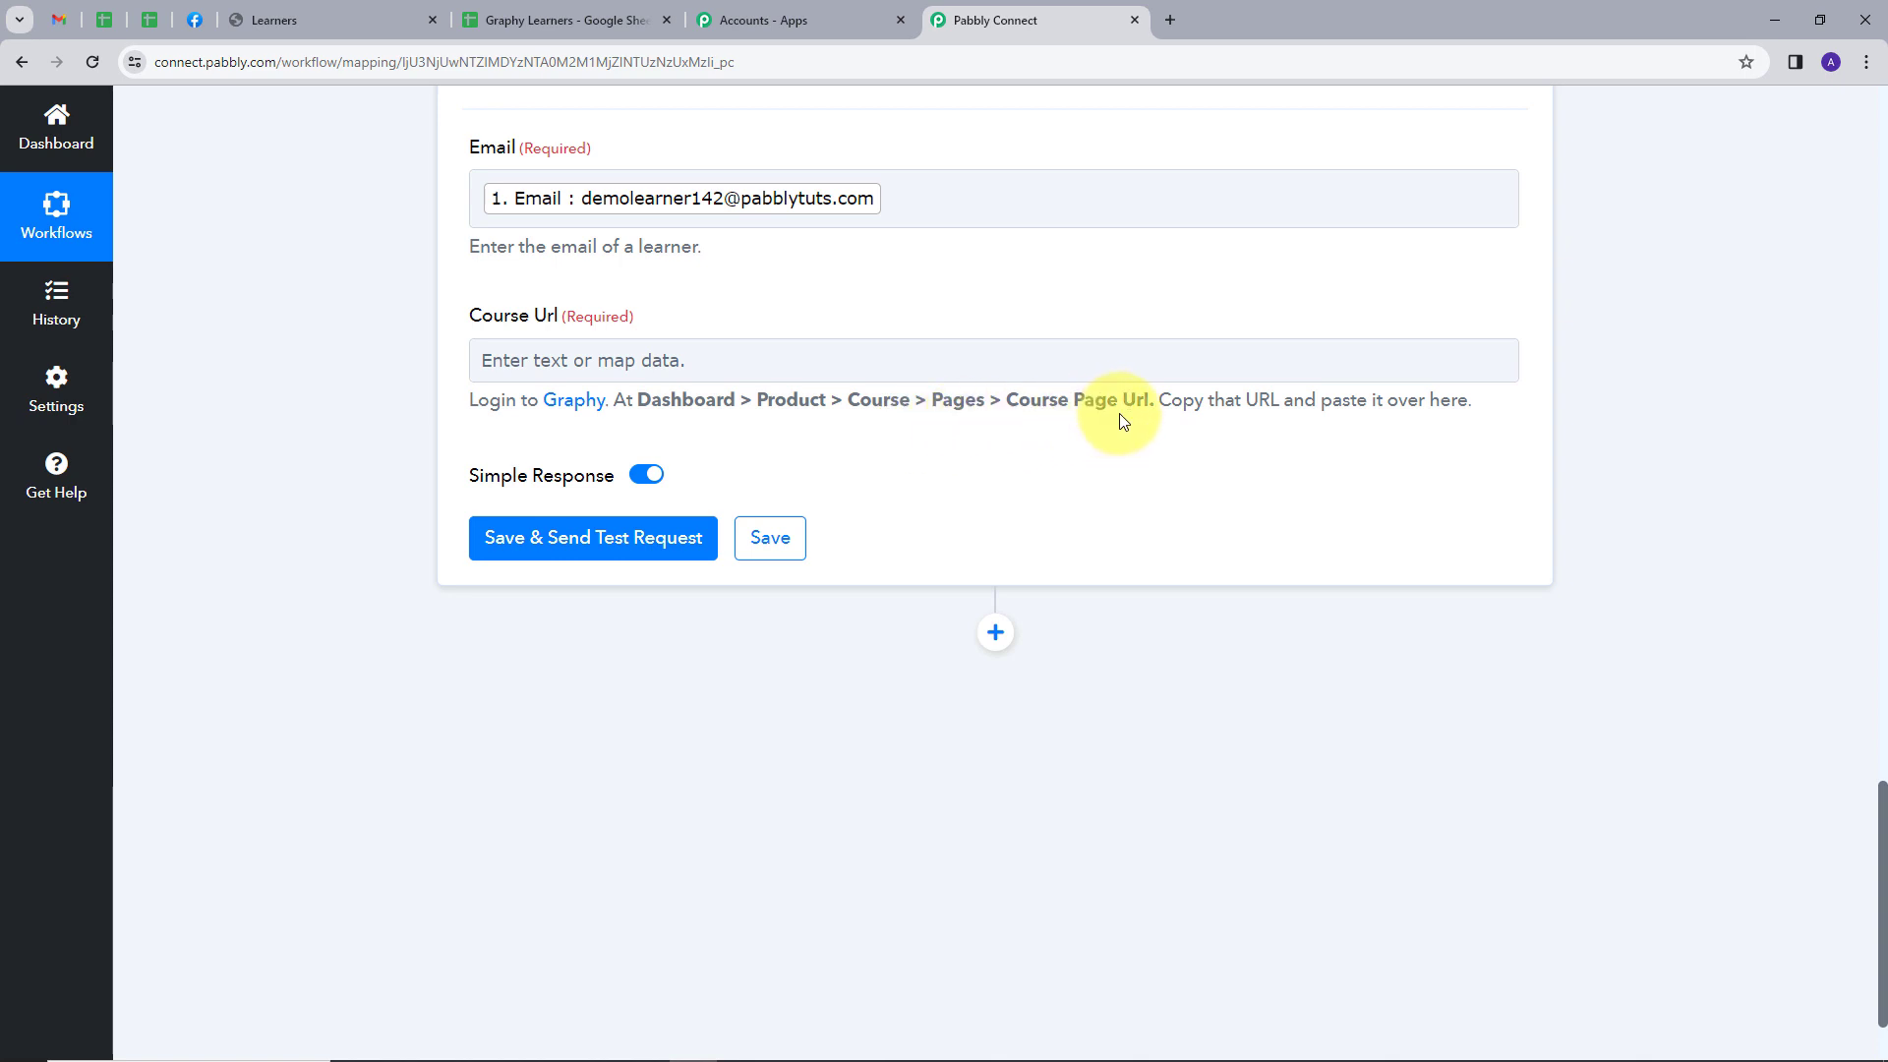
Switch to Graphy and copy the Course Page Url from the Core PHP Programming course's page settings
left_click(308, 19)
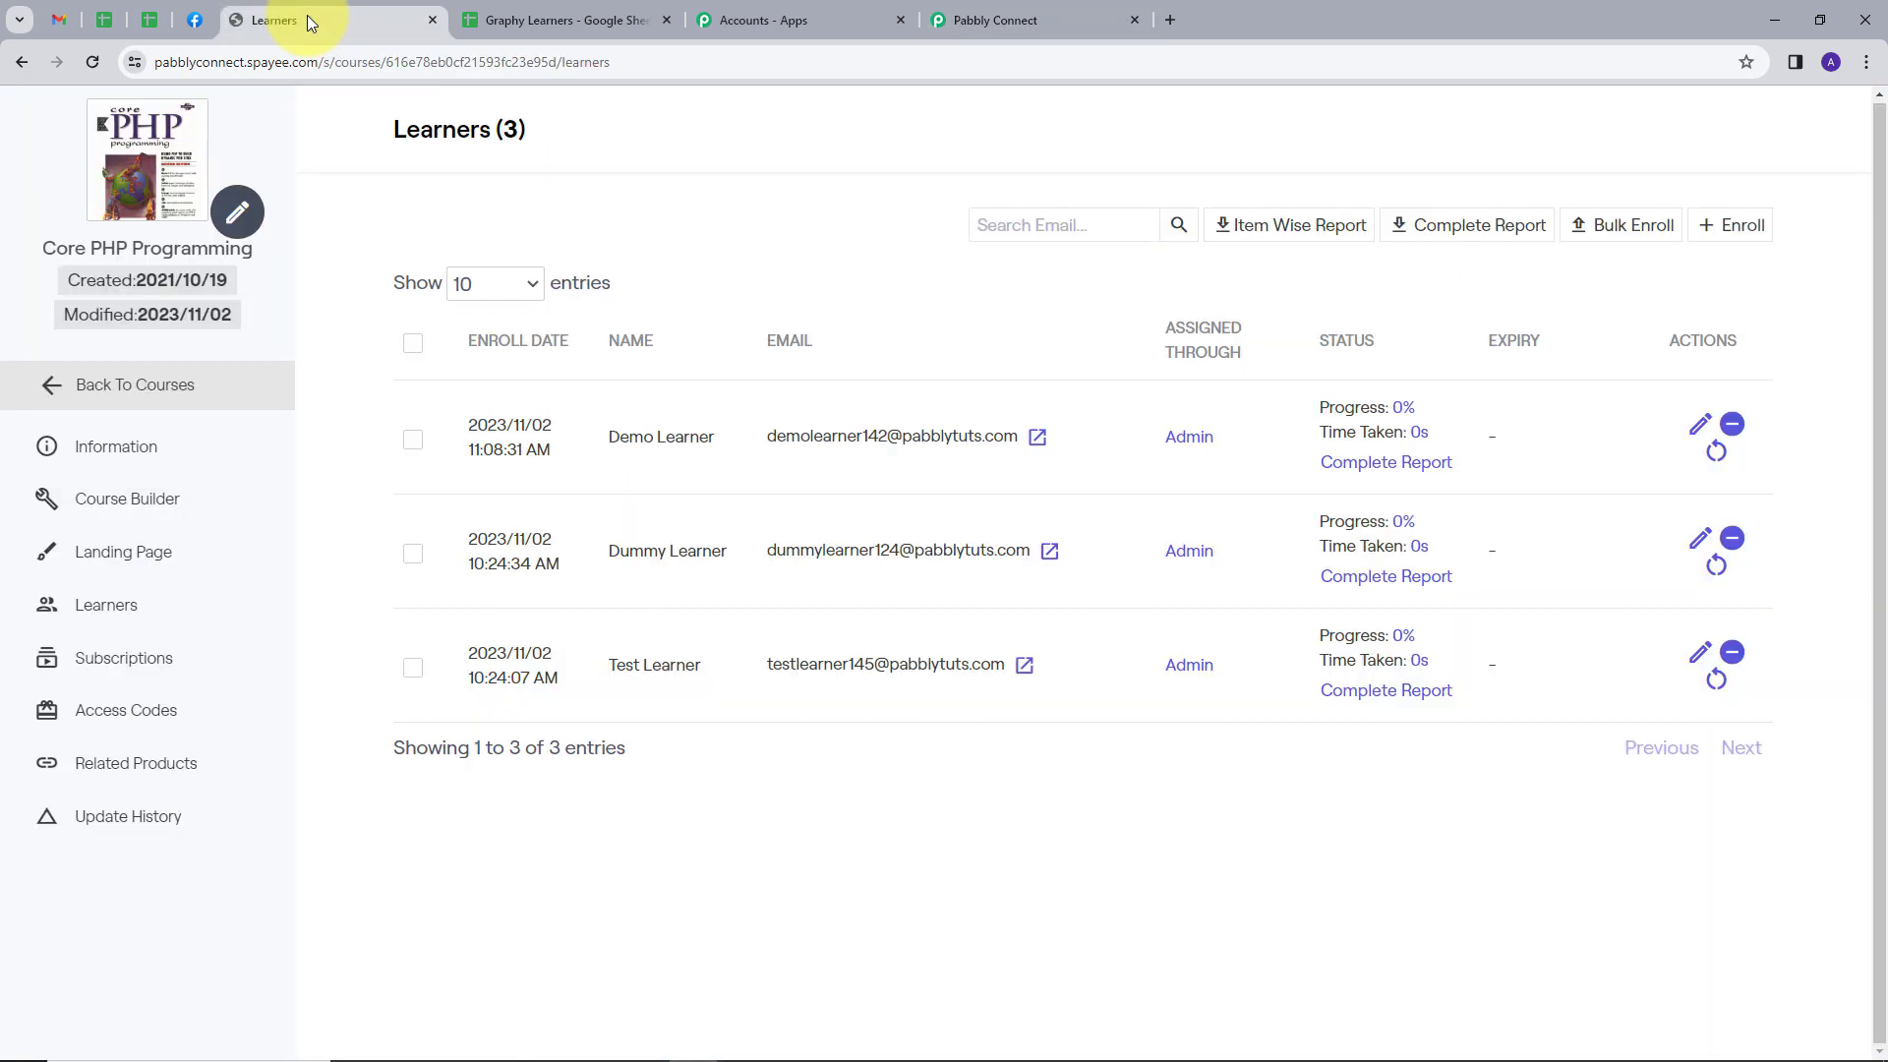
left_click(42, 385)
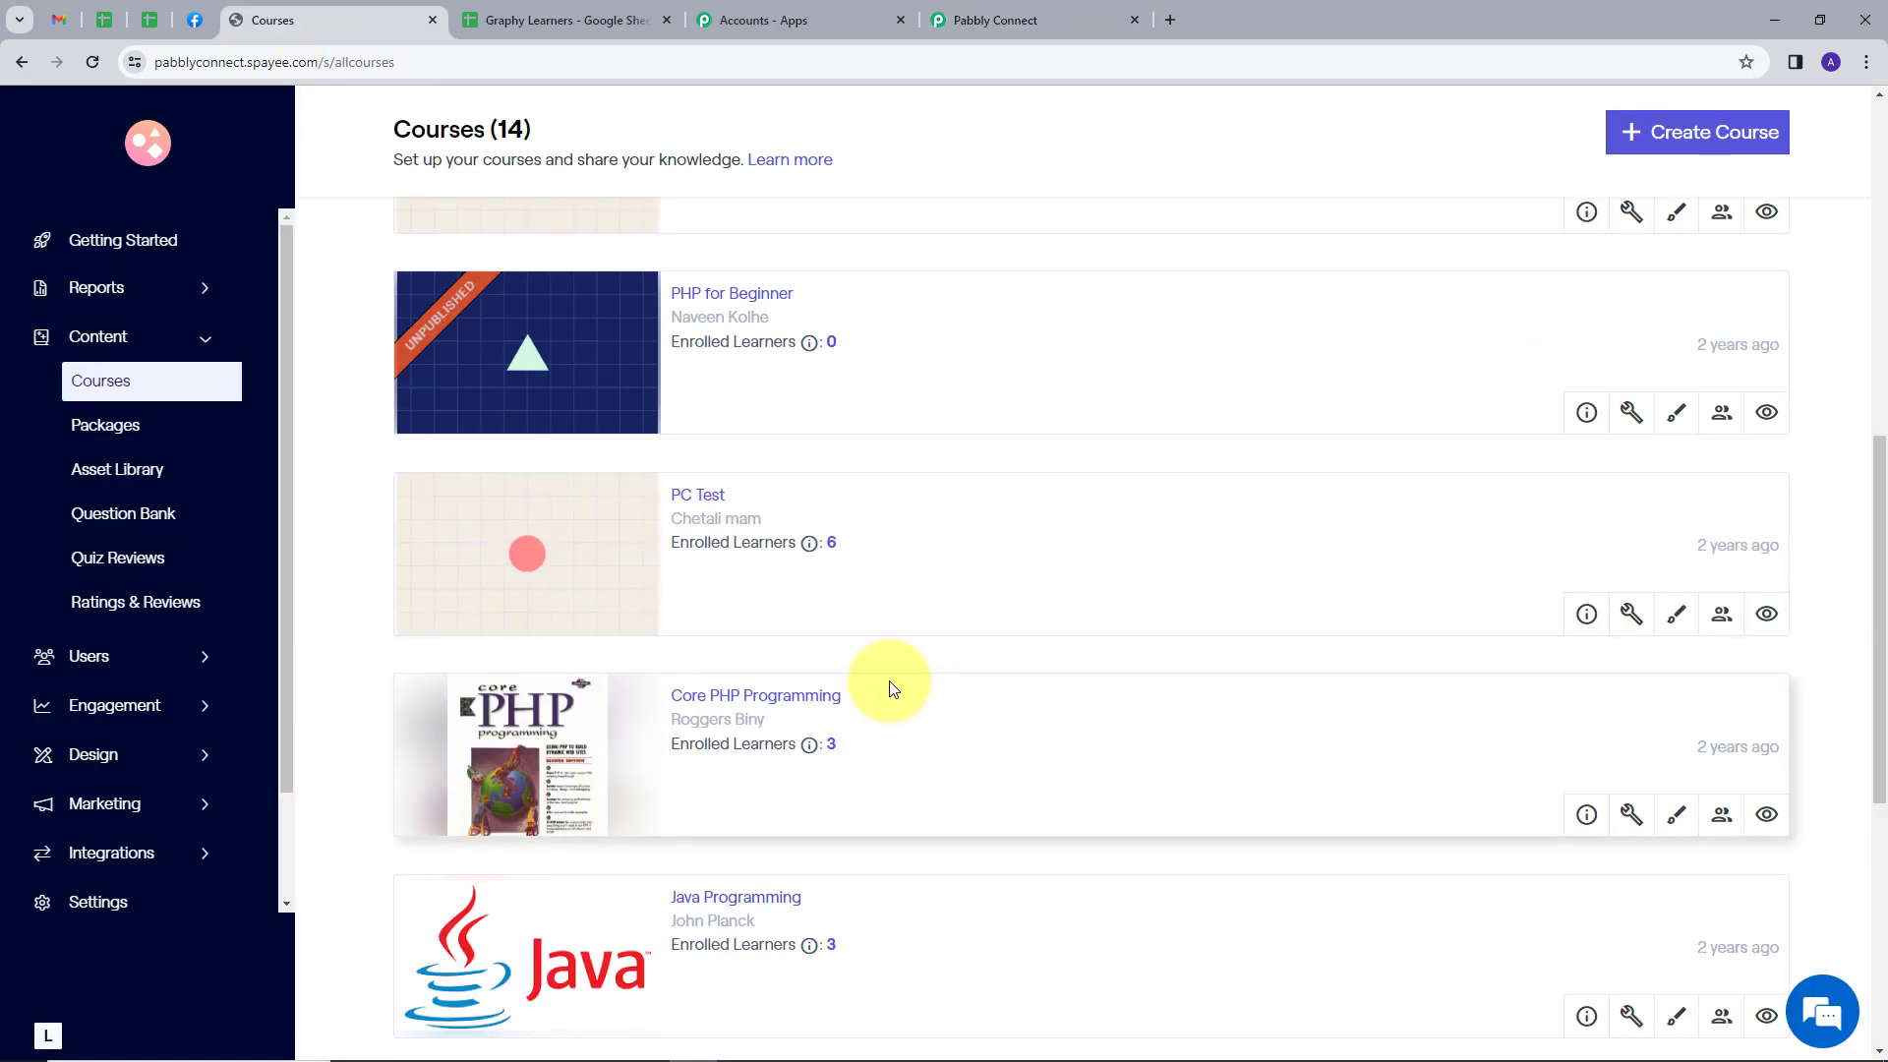
scroll(893, 689, "down", 1)
left_click(728, 600)
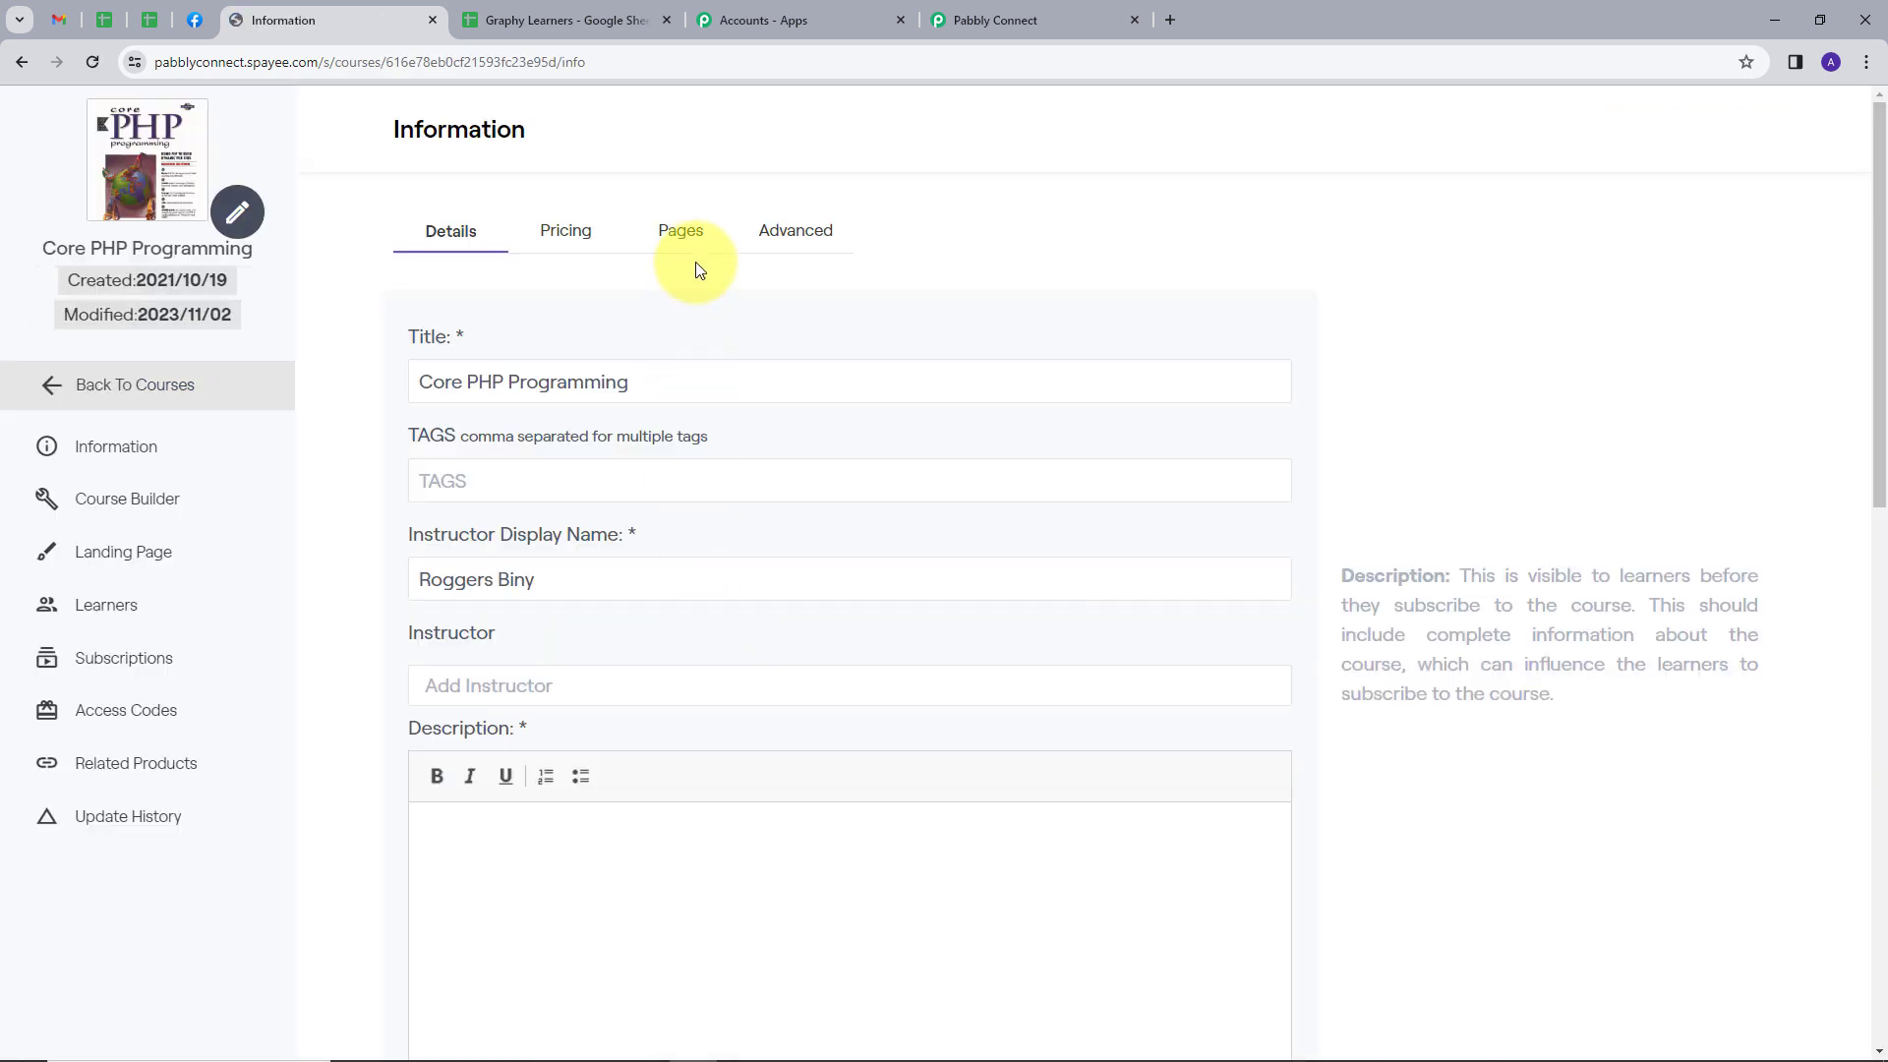
left_click(680, 232)
scroll(858, 373, "down", 1)
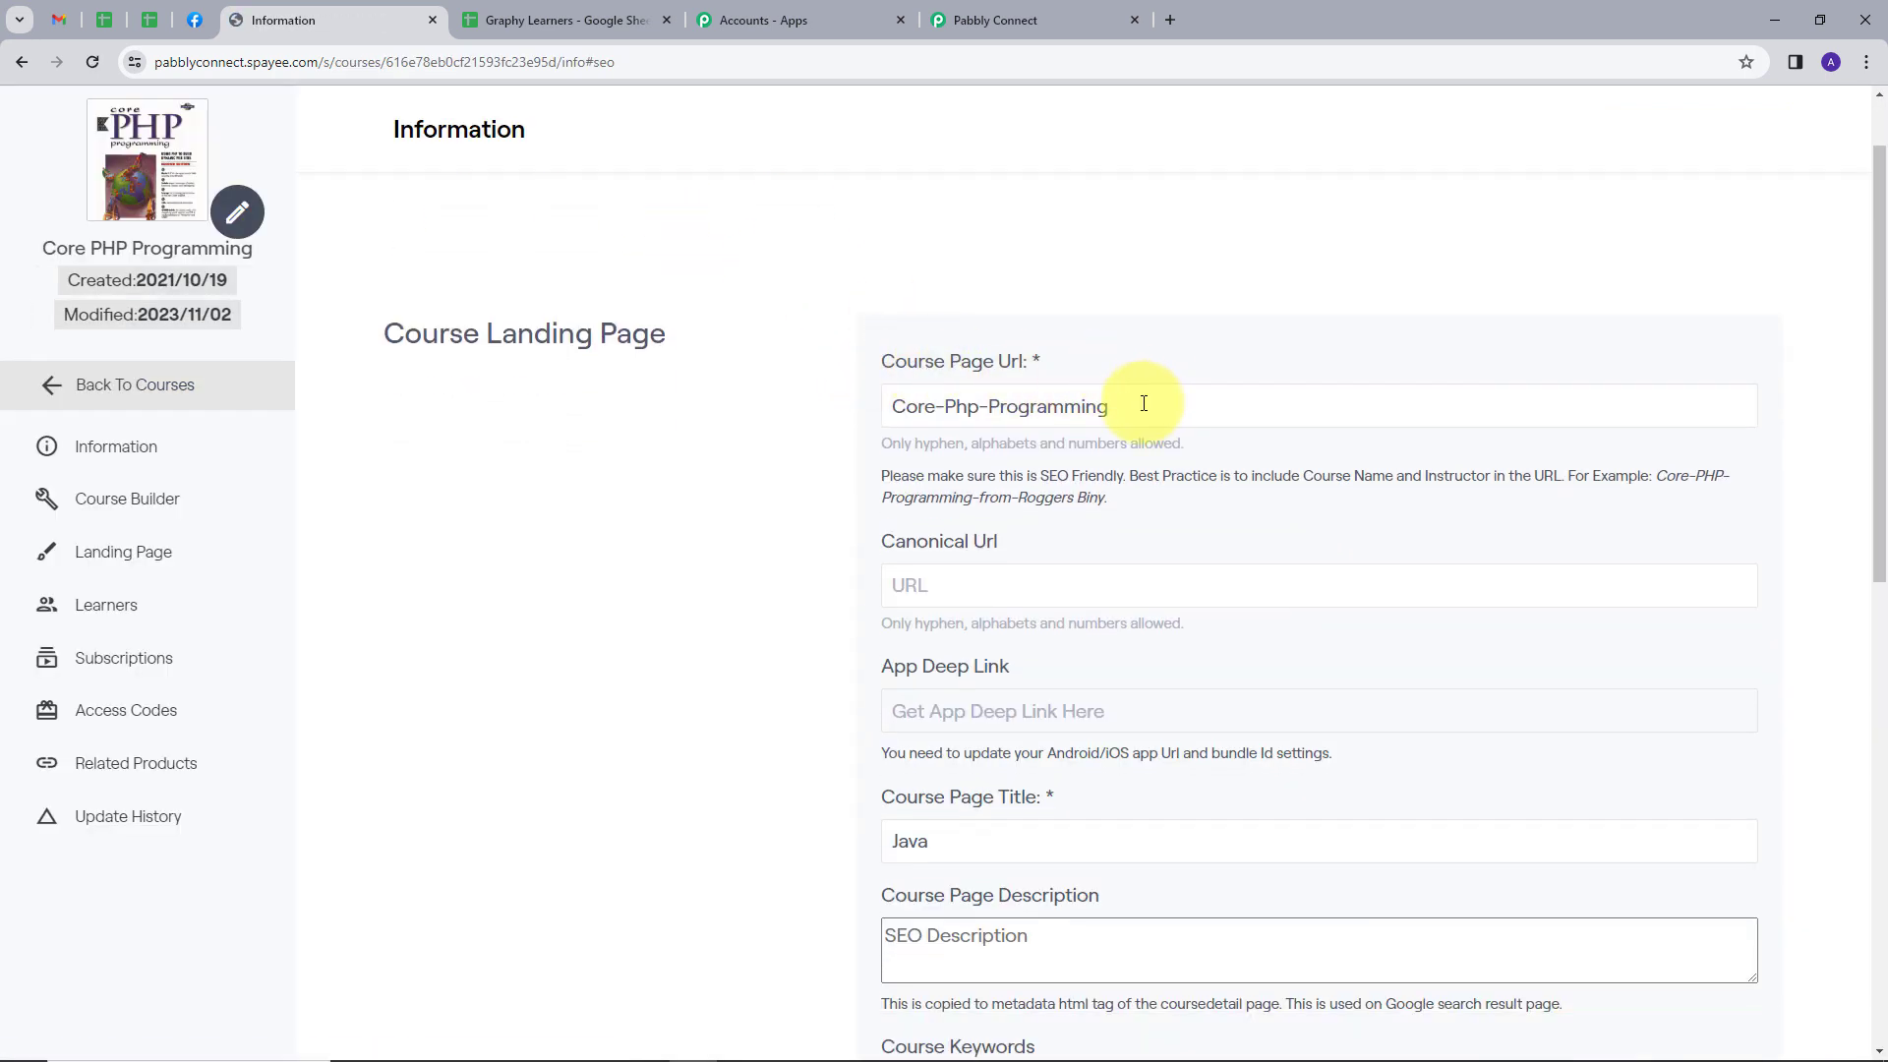
left_click_drag(1137, 403, 897, 409)
key("ctrl+c")
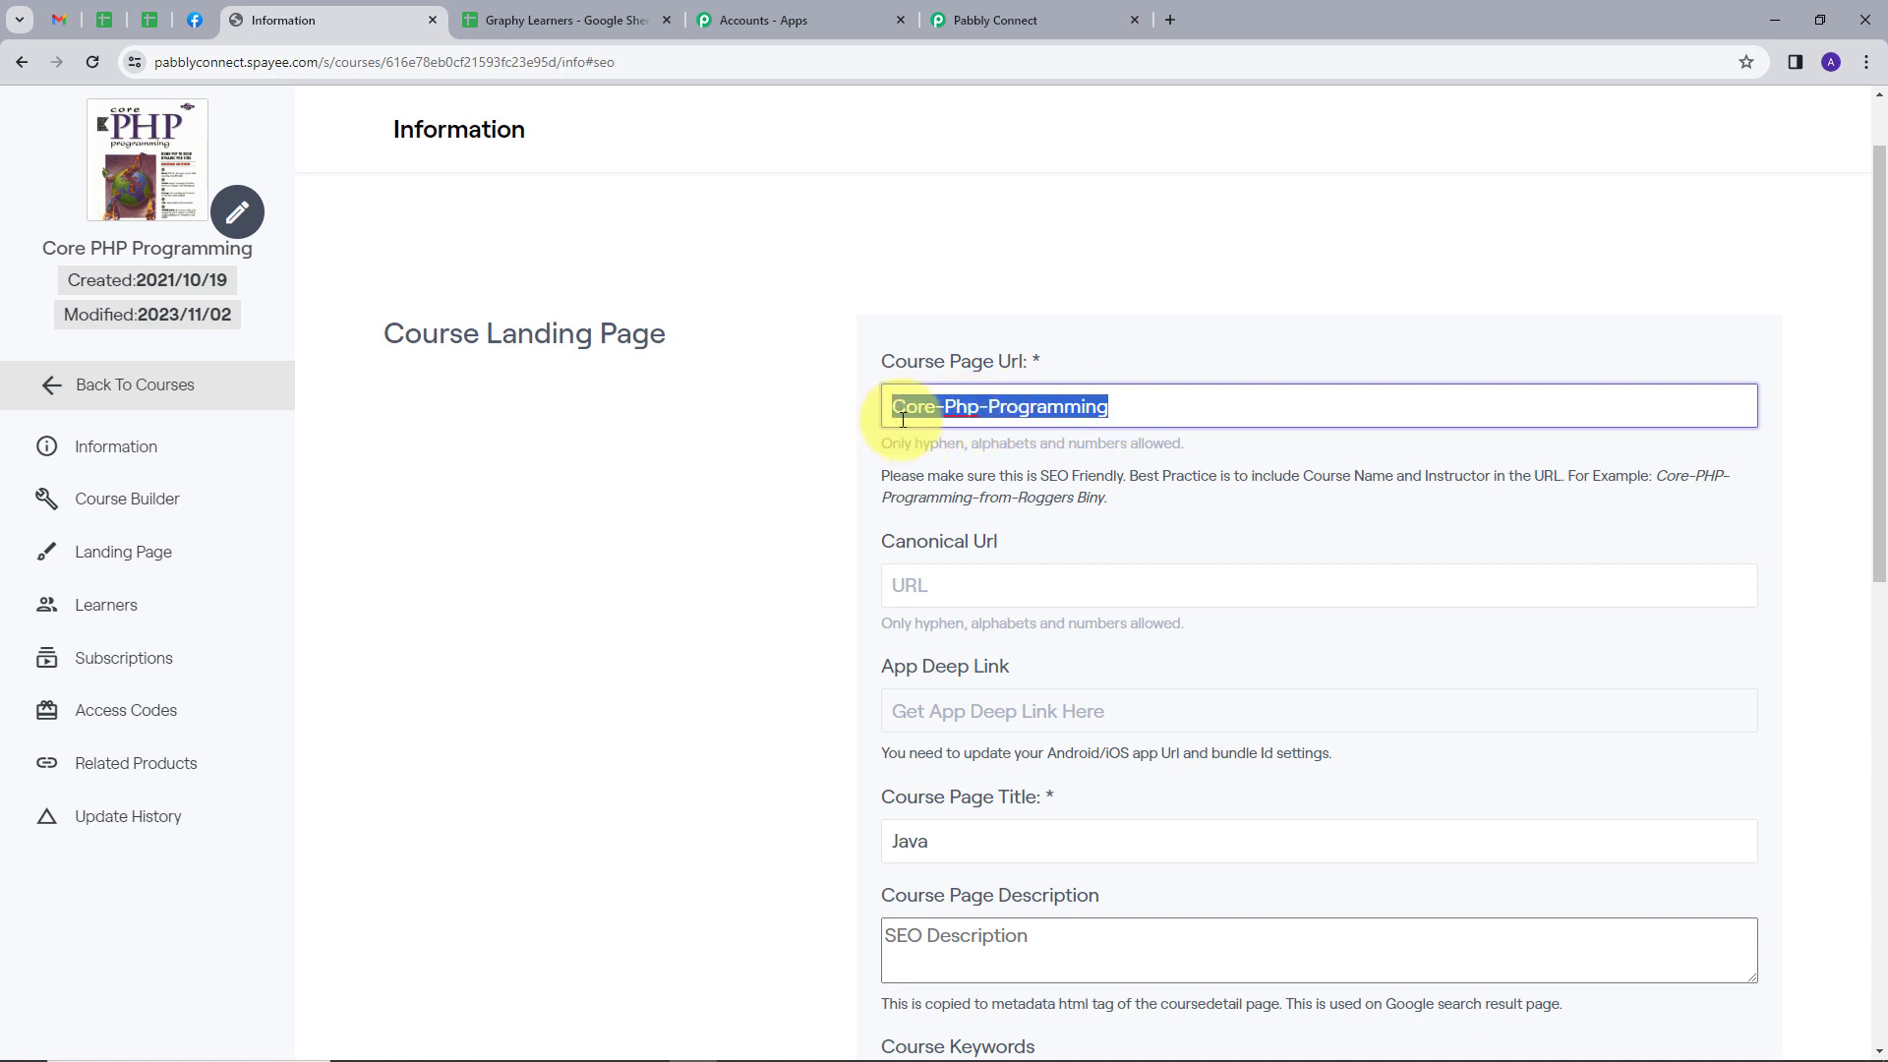
Set the Course Url to Core-Php-Programming in Pabbly Connect's unenroll action, save it and send a test request
left_click(1013, 14)
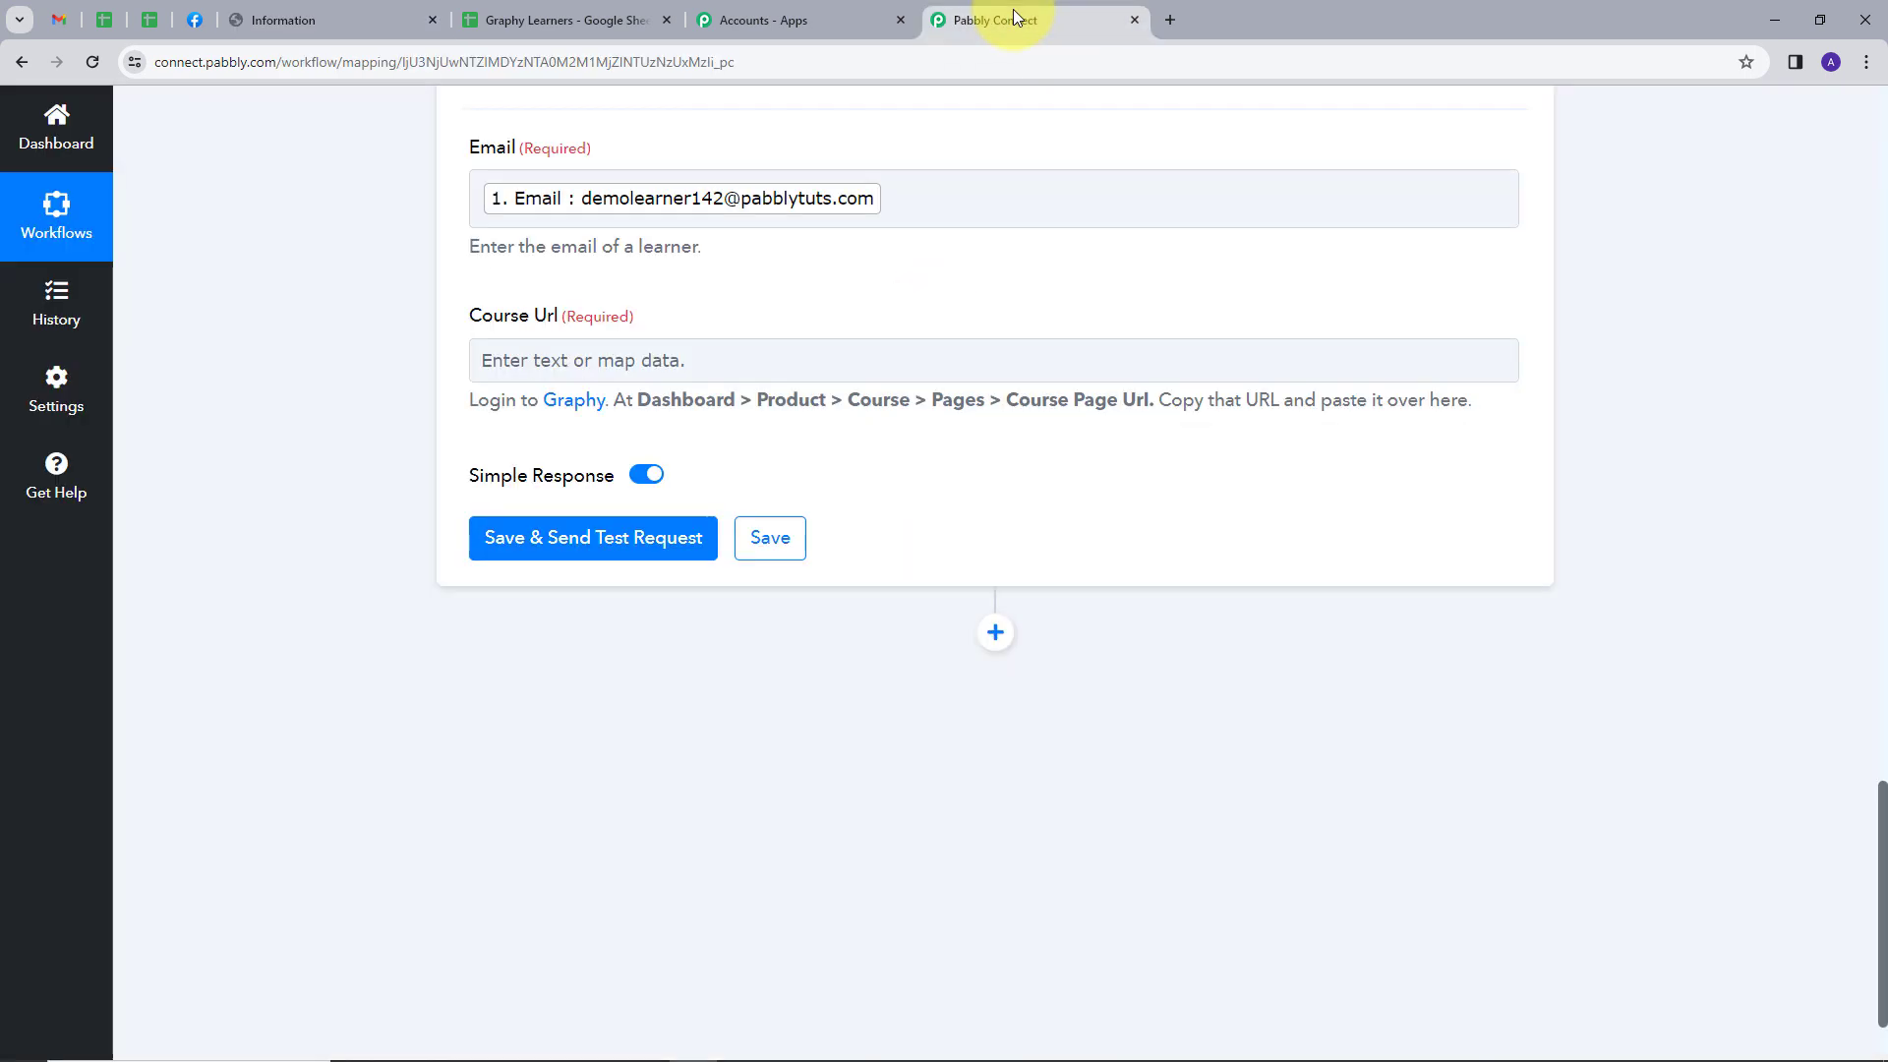
left_click(662, 358)
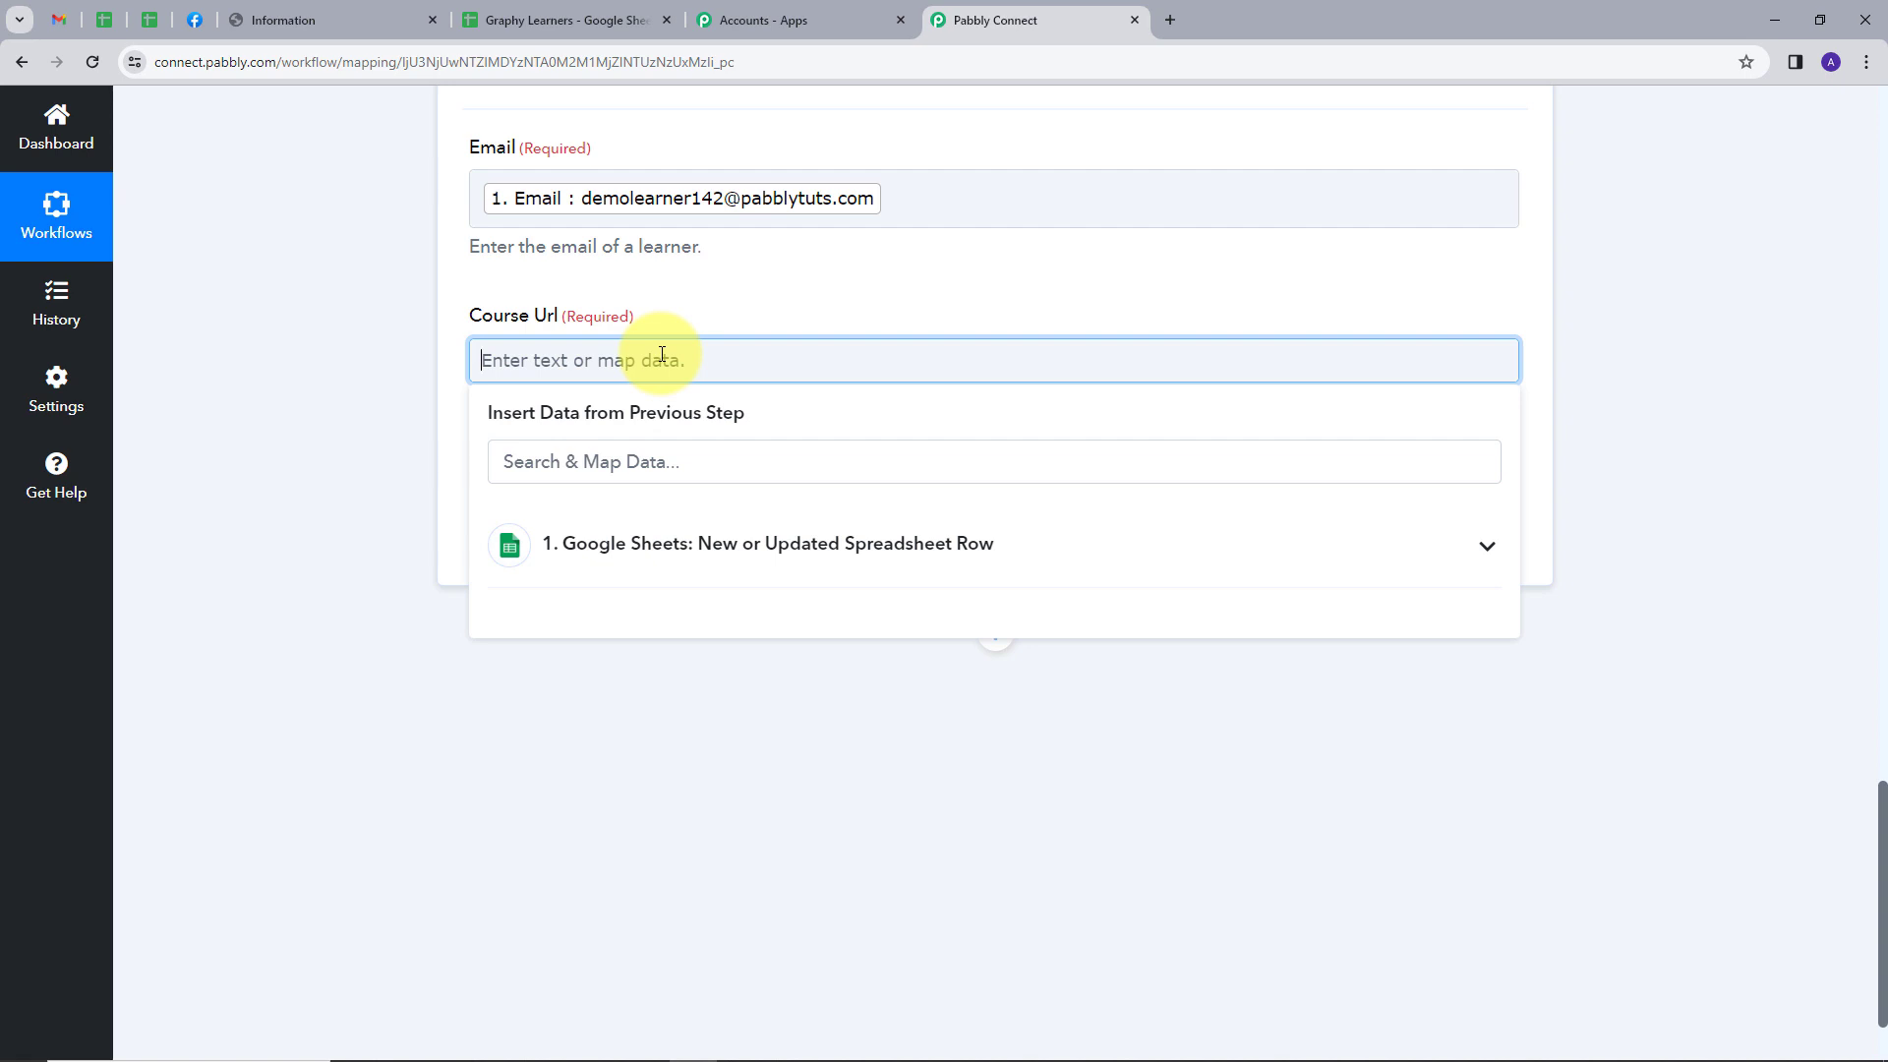
key("ctrl+v")
left_click(713, 322)
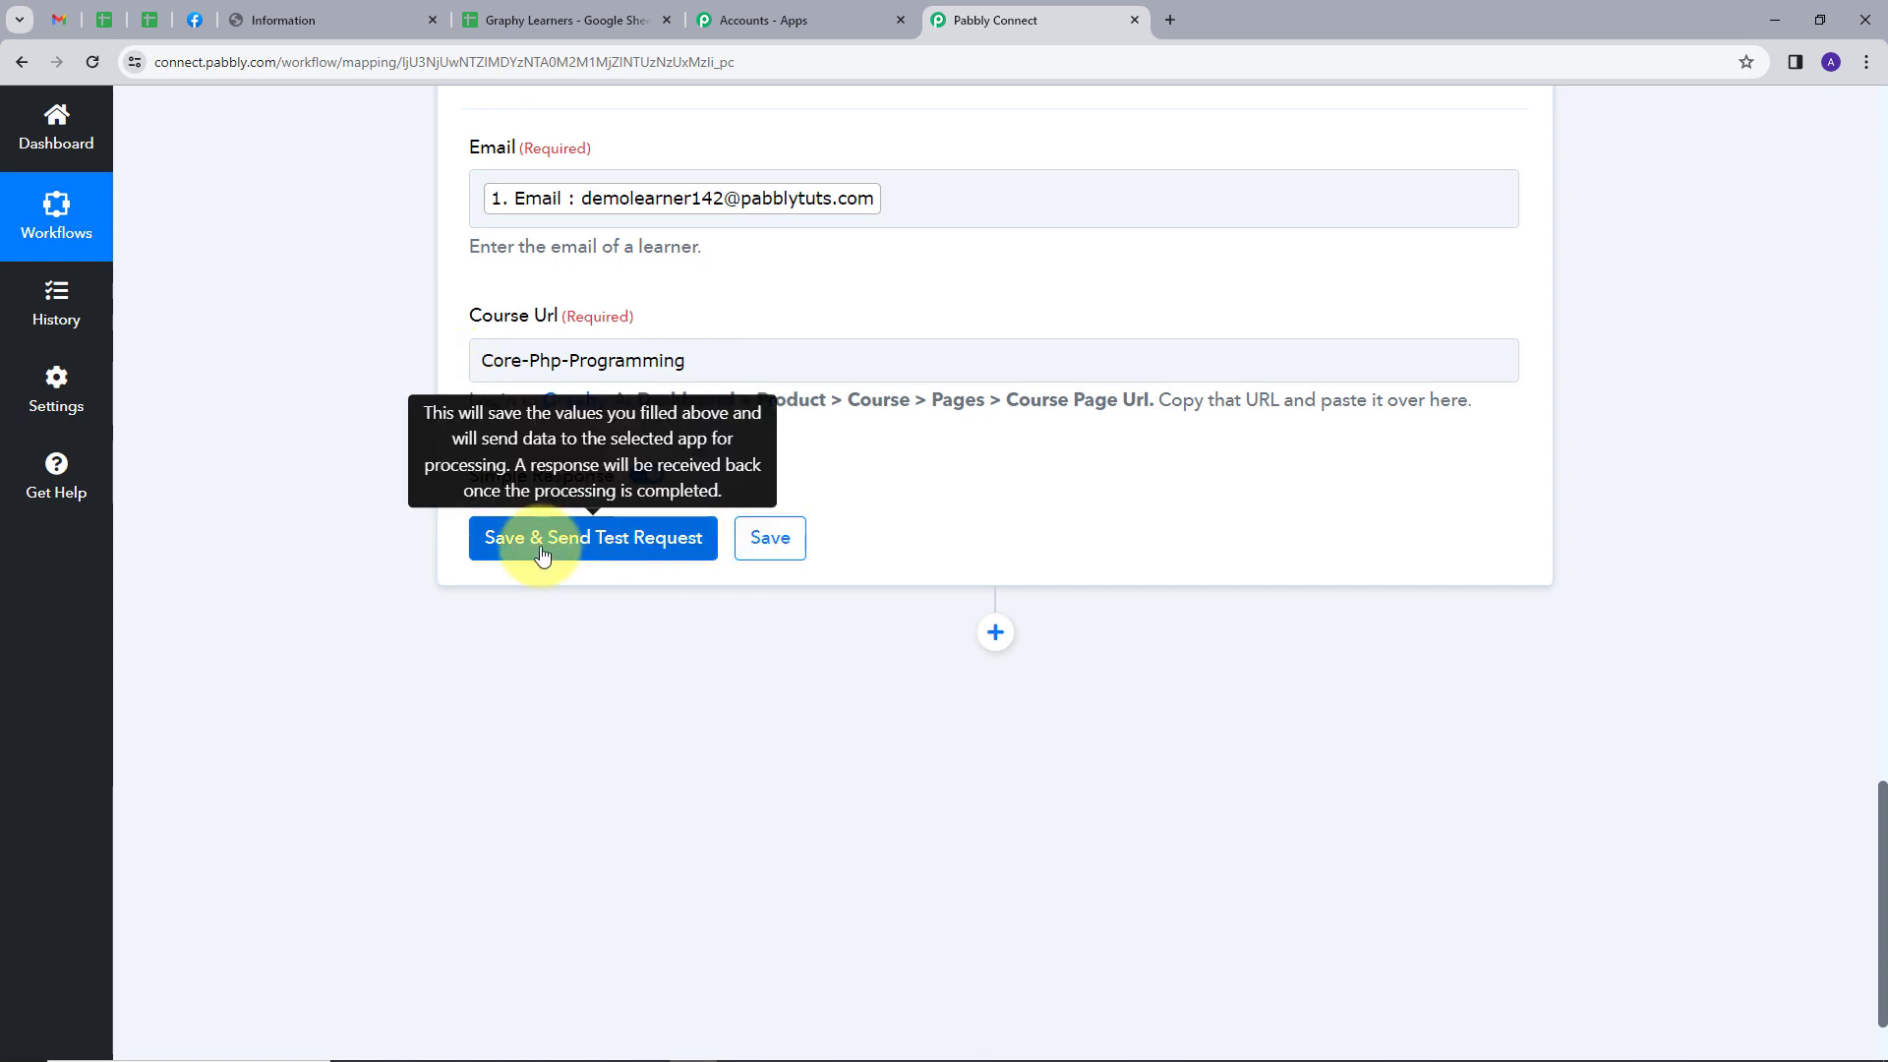
left_click(605, 551)
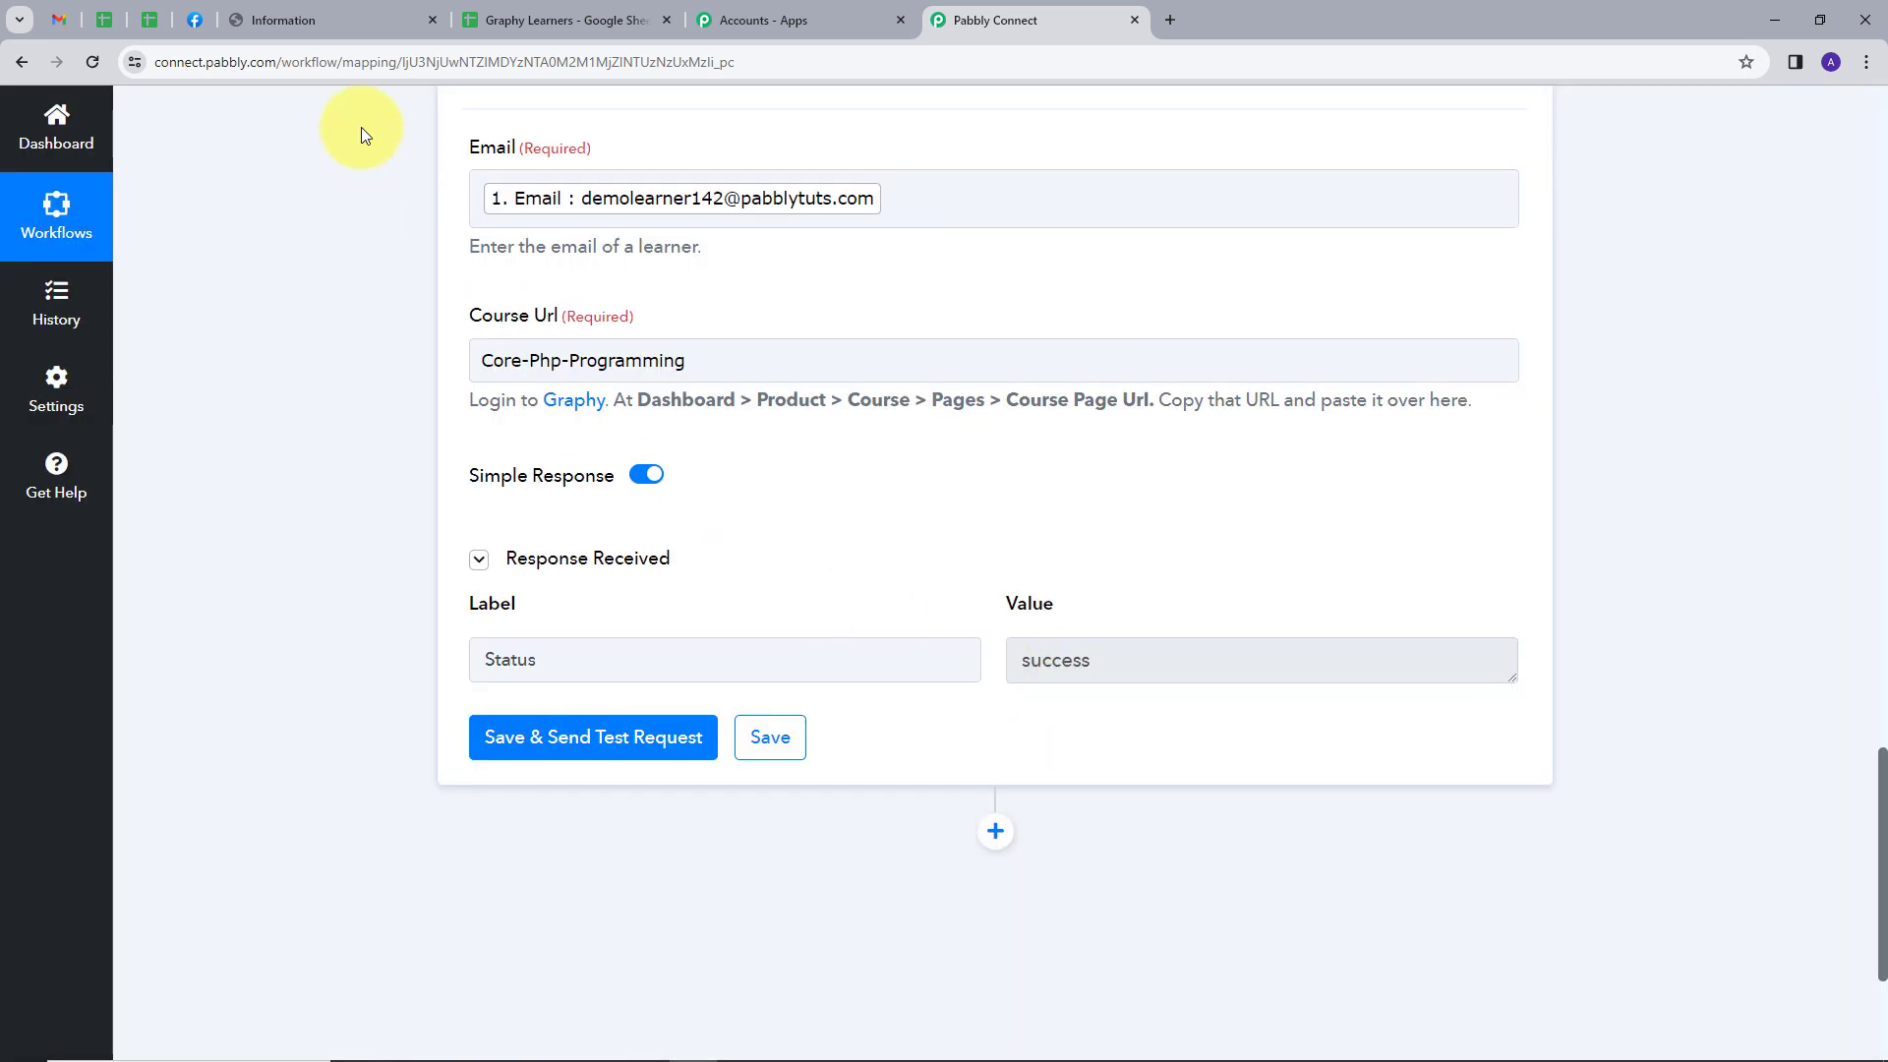
Switch to Graphy and check the Core PHP Programming course's learner list after the test request
left_click(311, 24)
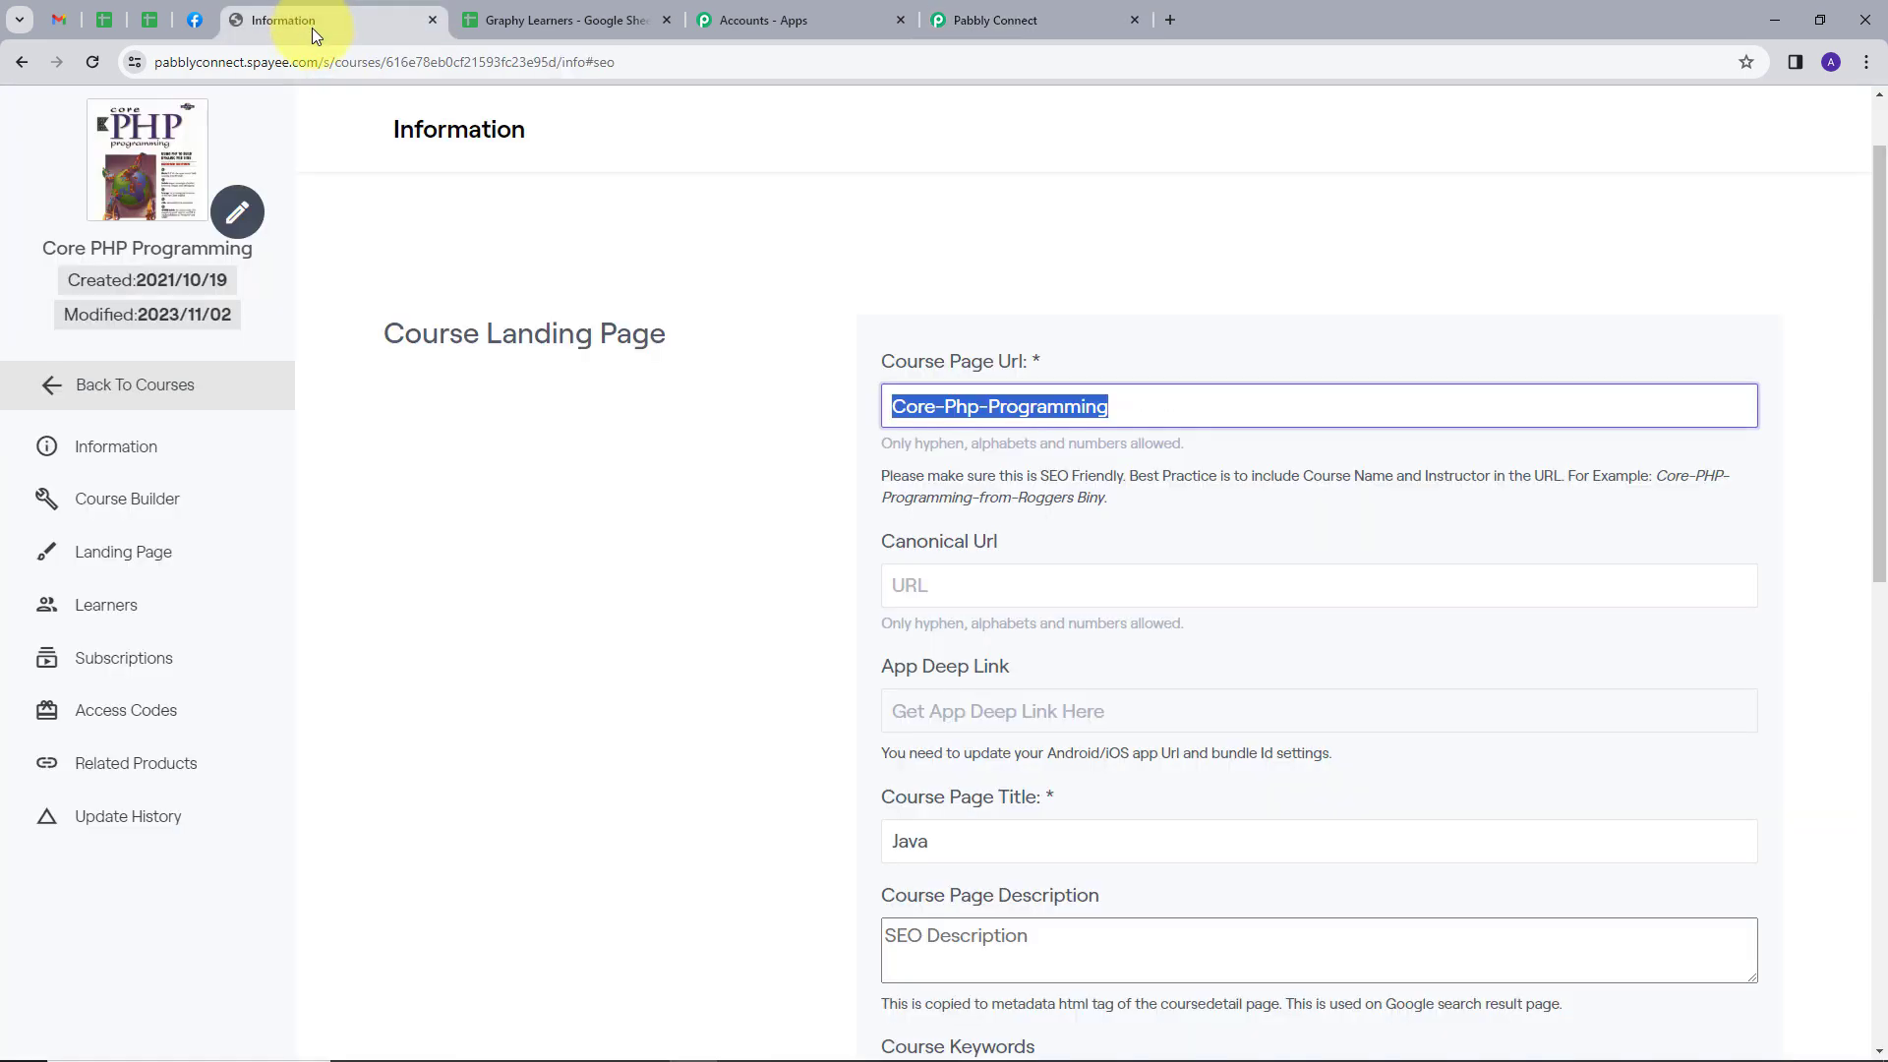
left_click(40, 386)
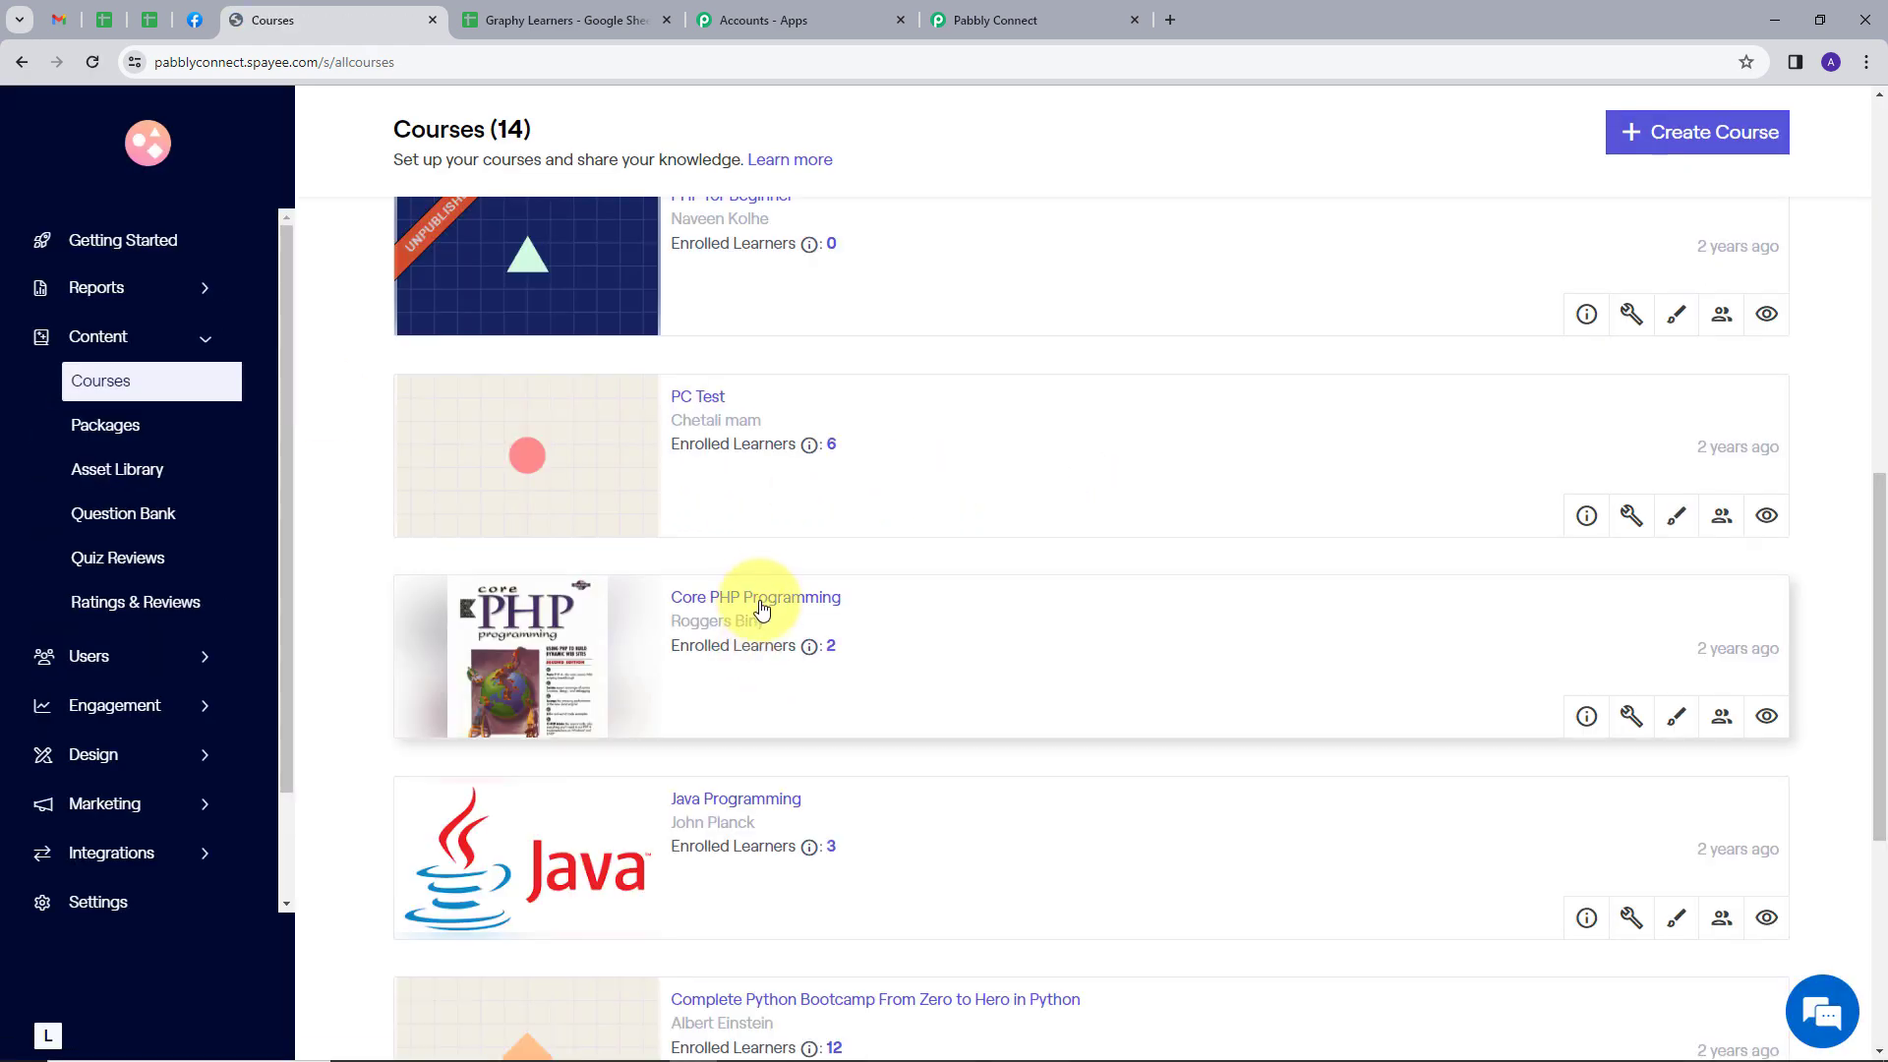
left_click(1010, 616)
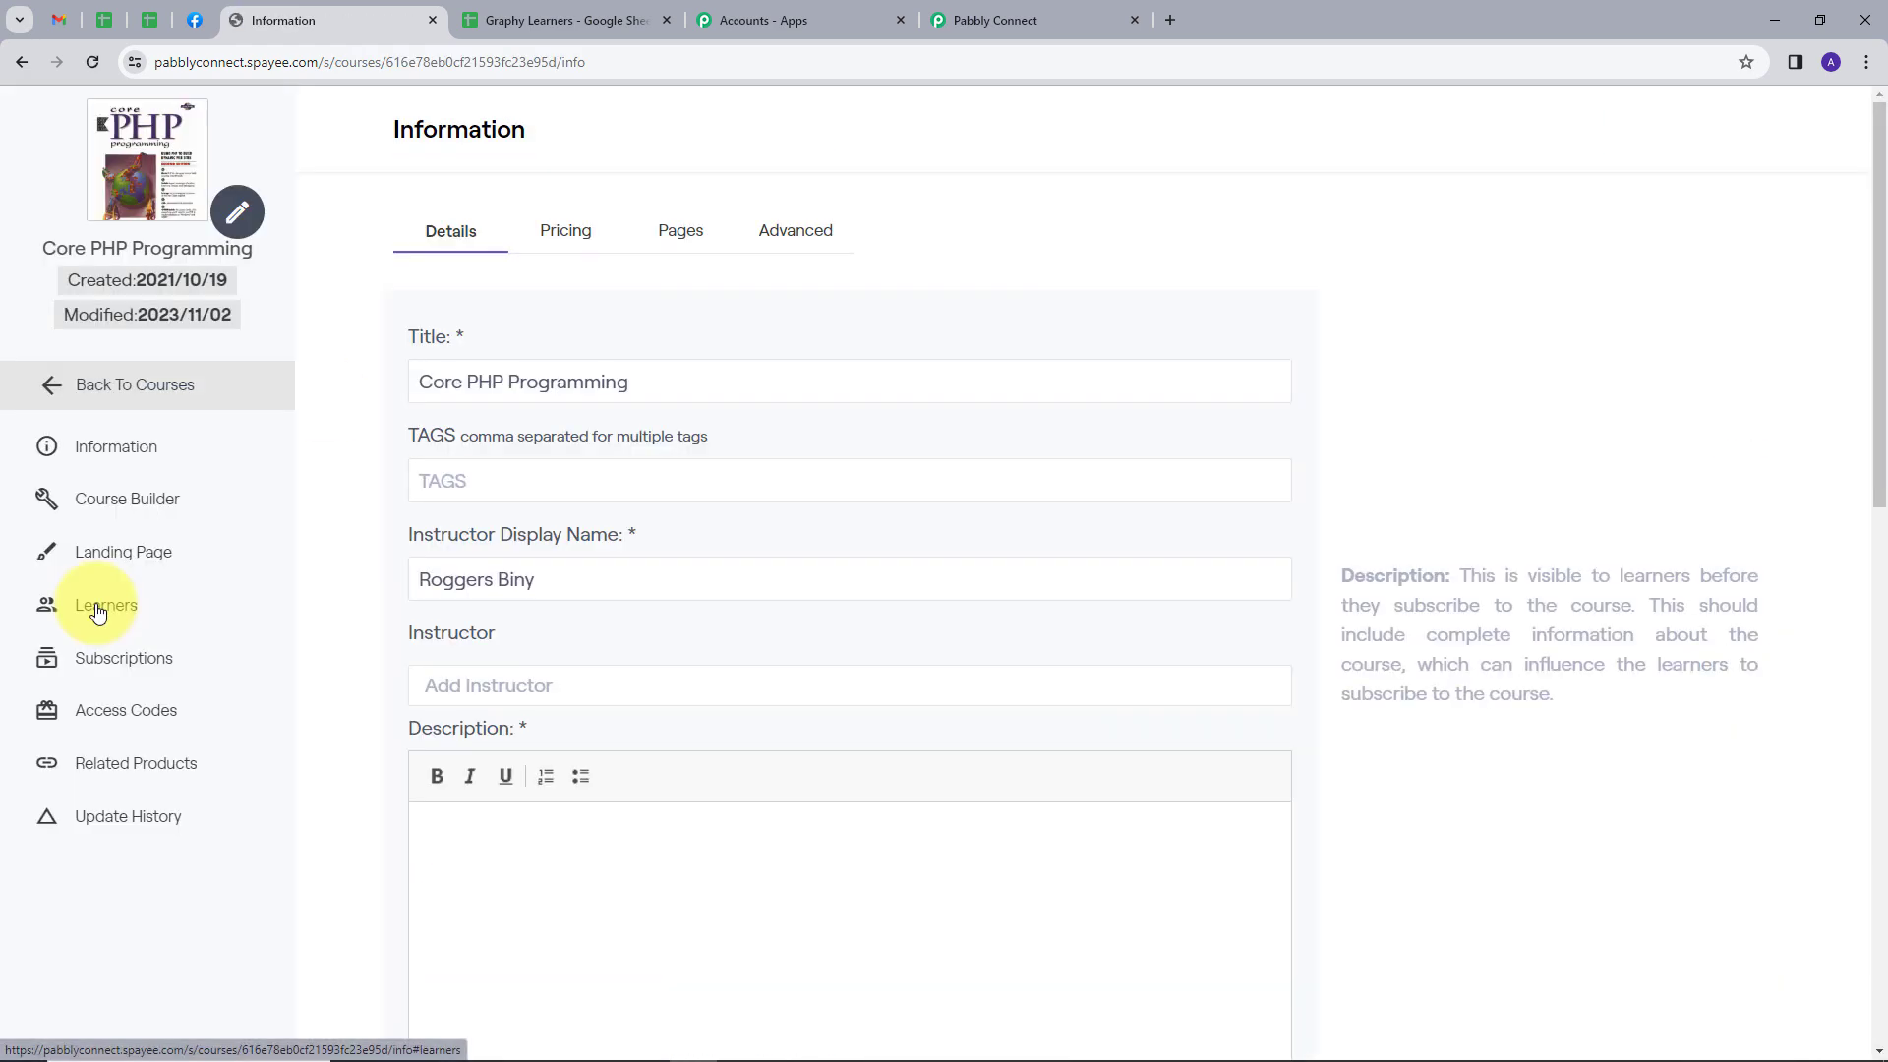
left_click(93, 604)
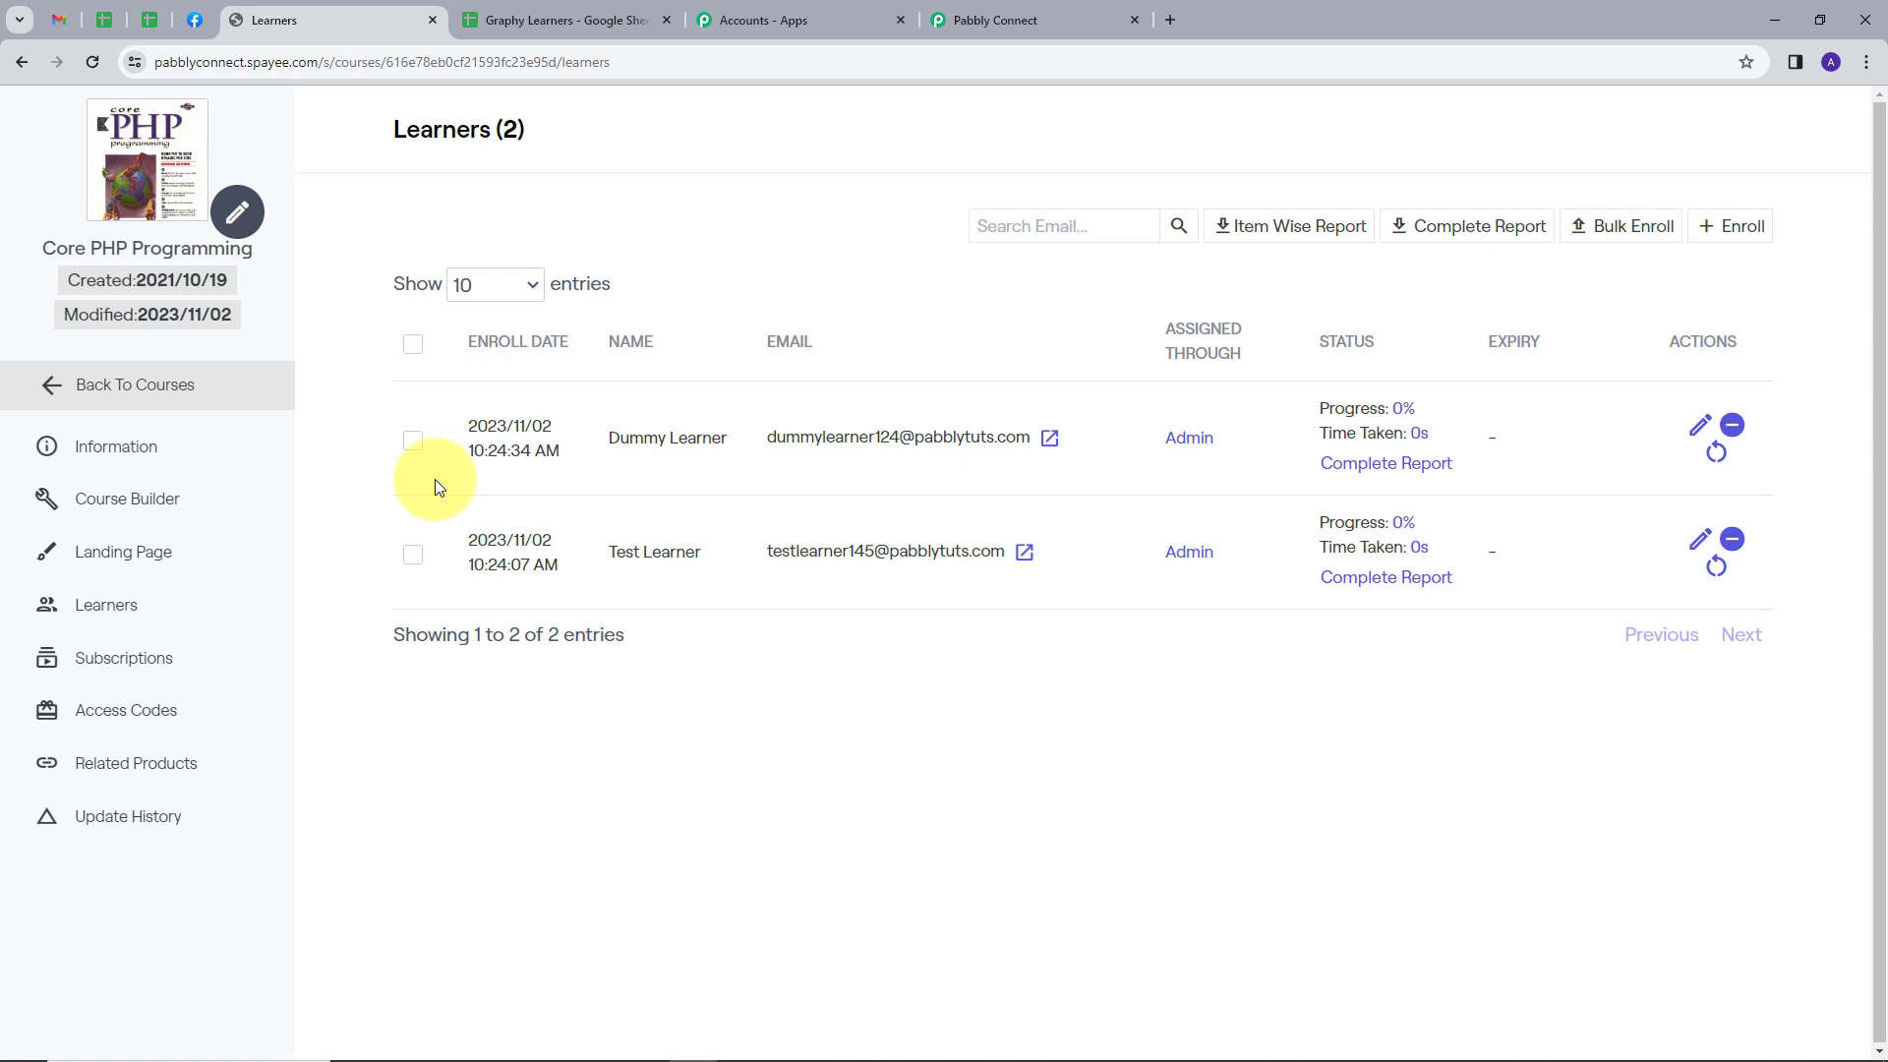
Switch to the Graphy Learners spreadsheet and send all its rows through Pabbly Connect Webhooks
left_click(512, 15)
left_click(517, 144)
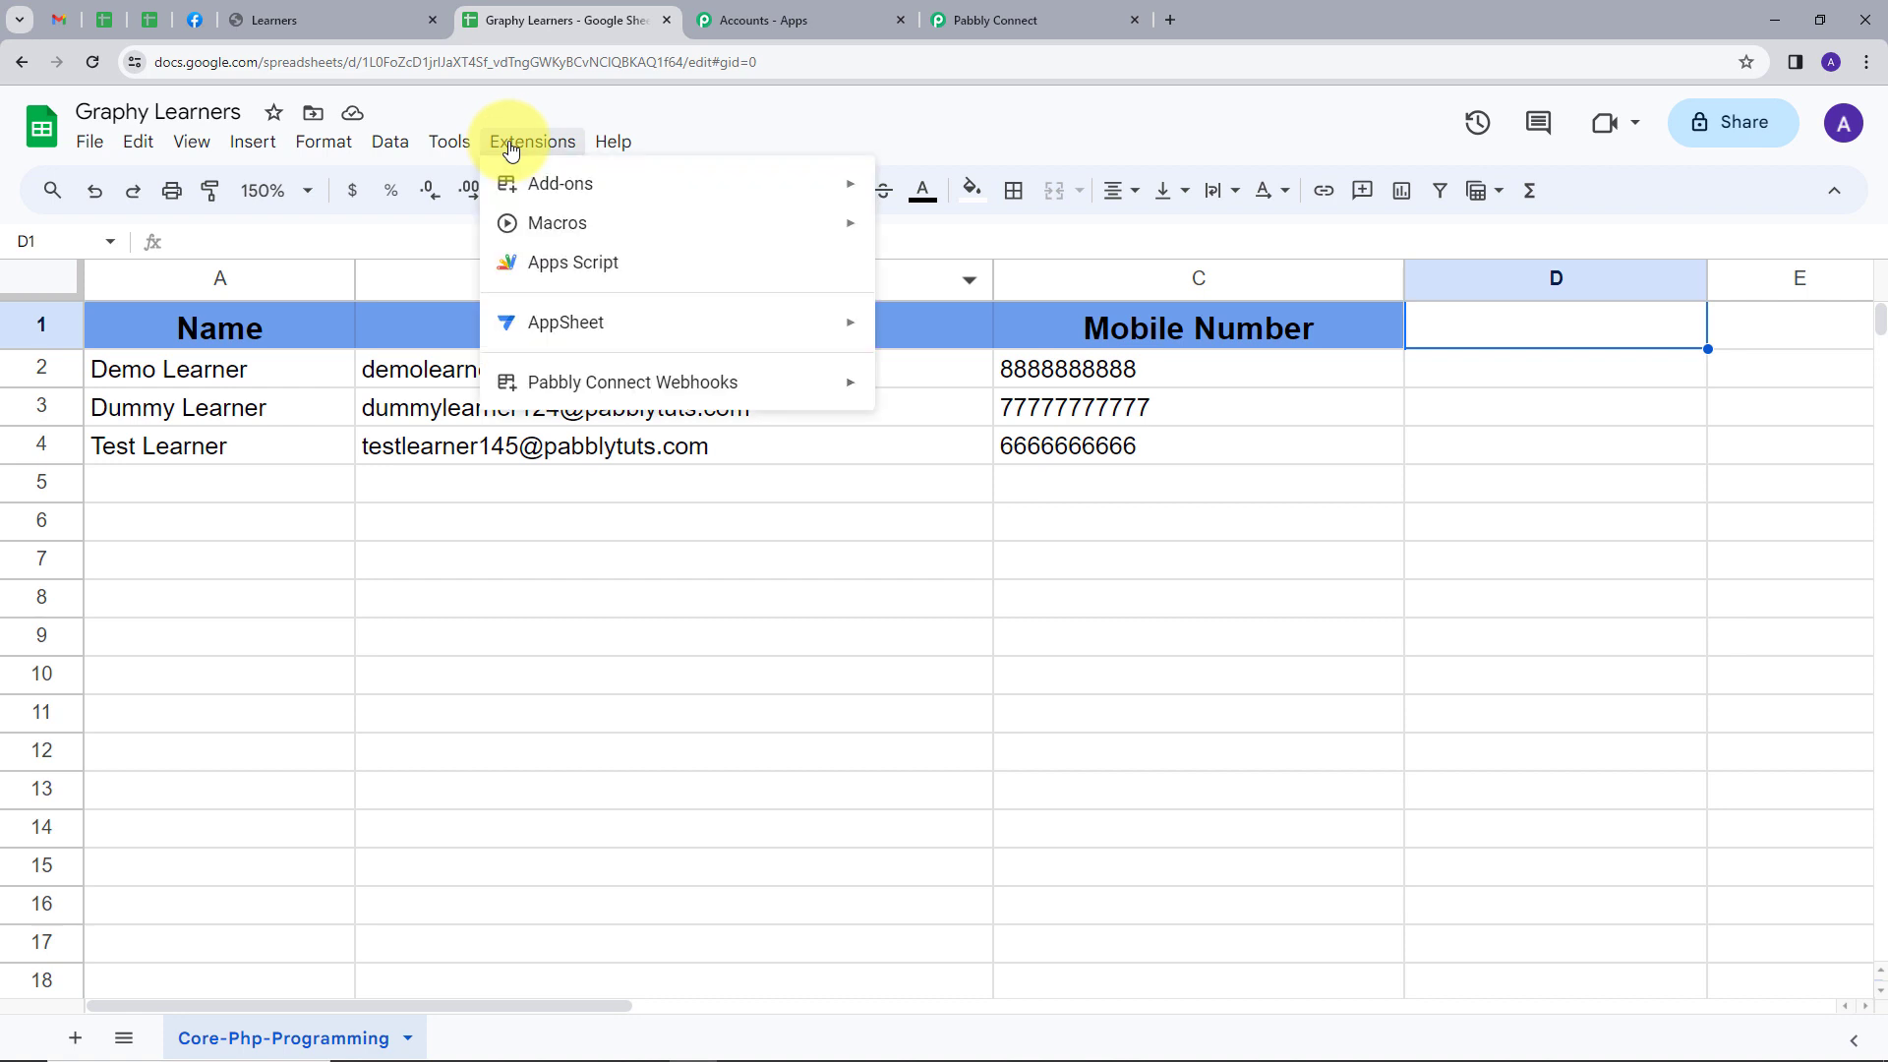
mouse_move(600, 391)
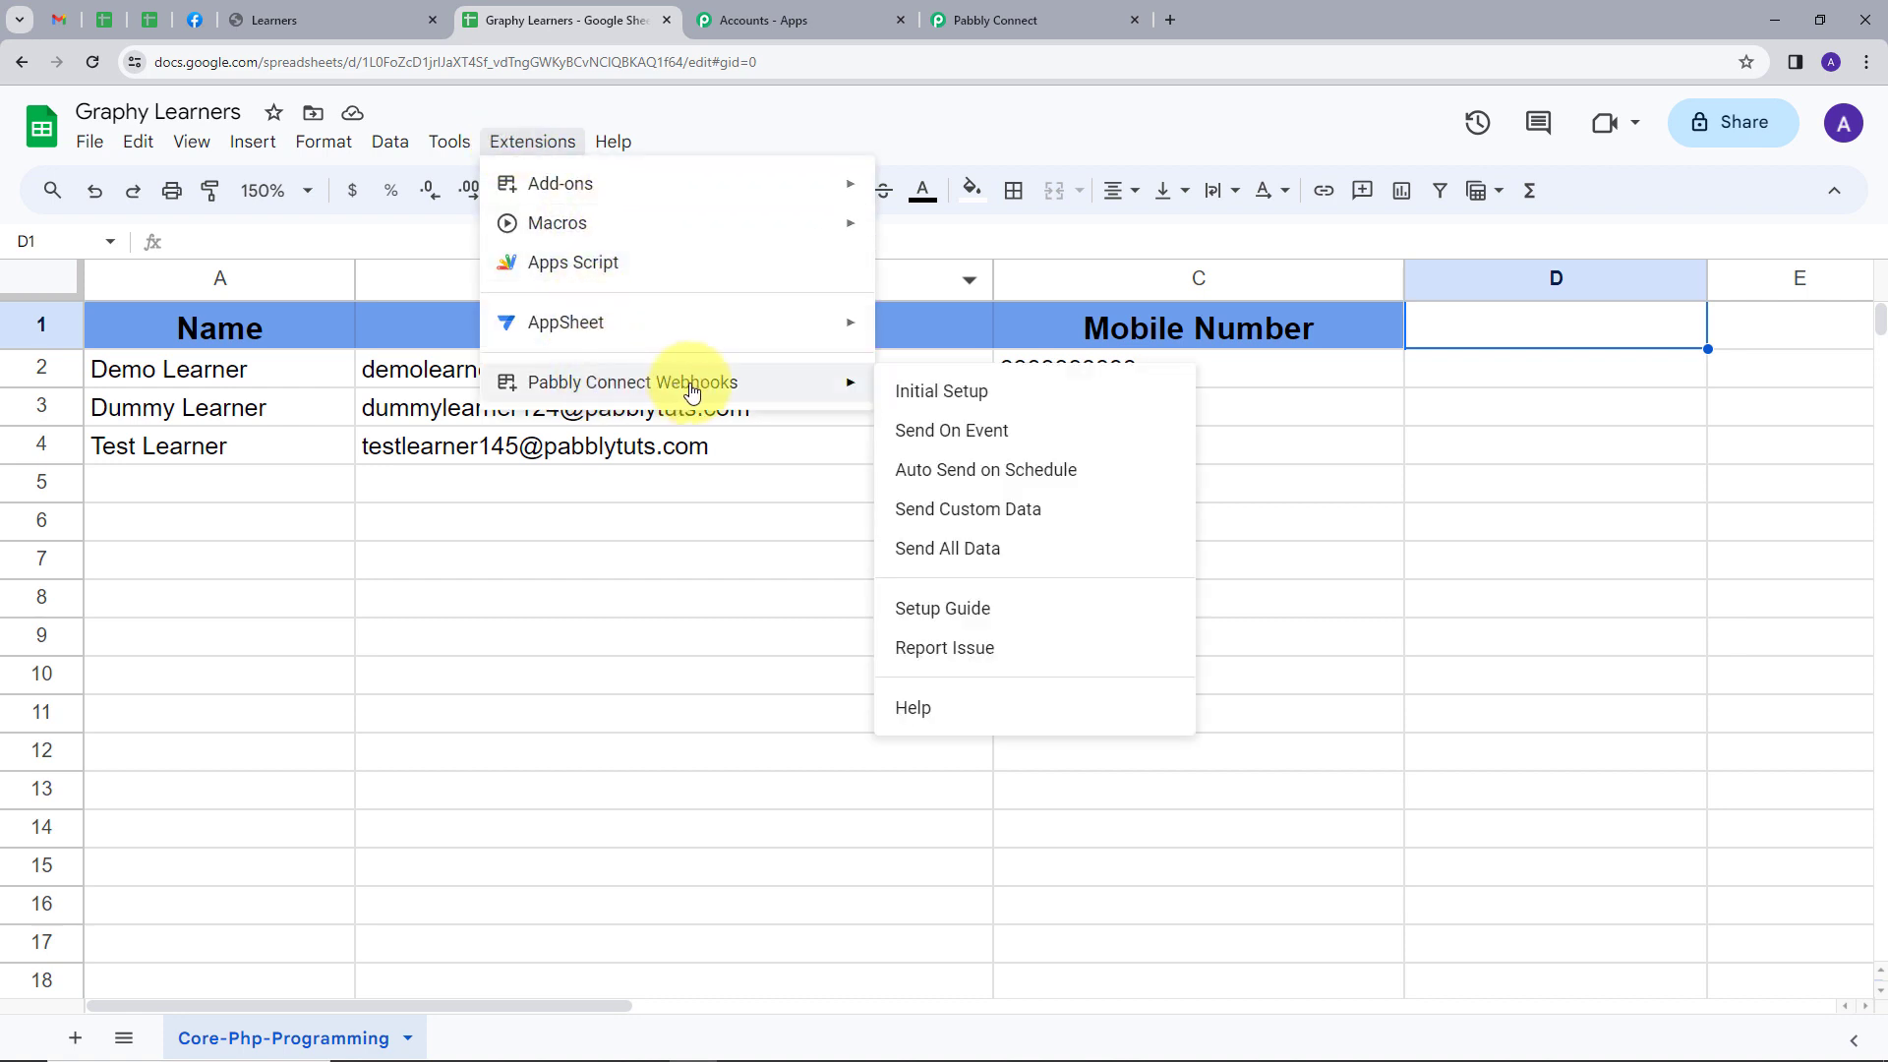
left_click(933, 550)
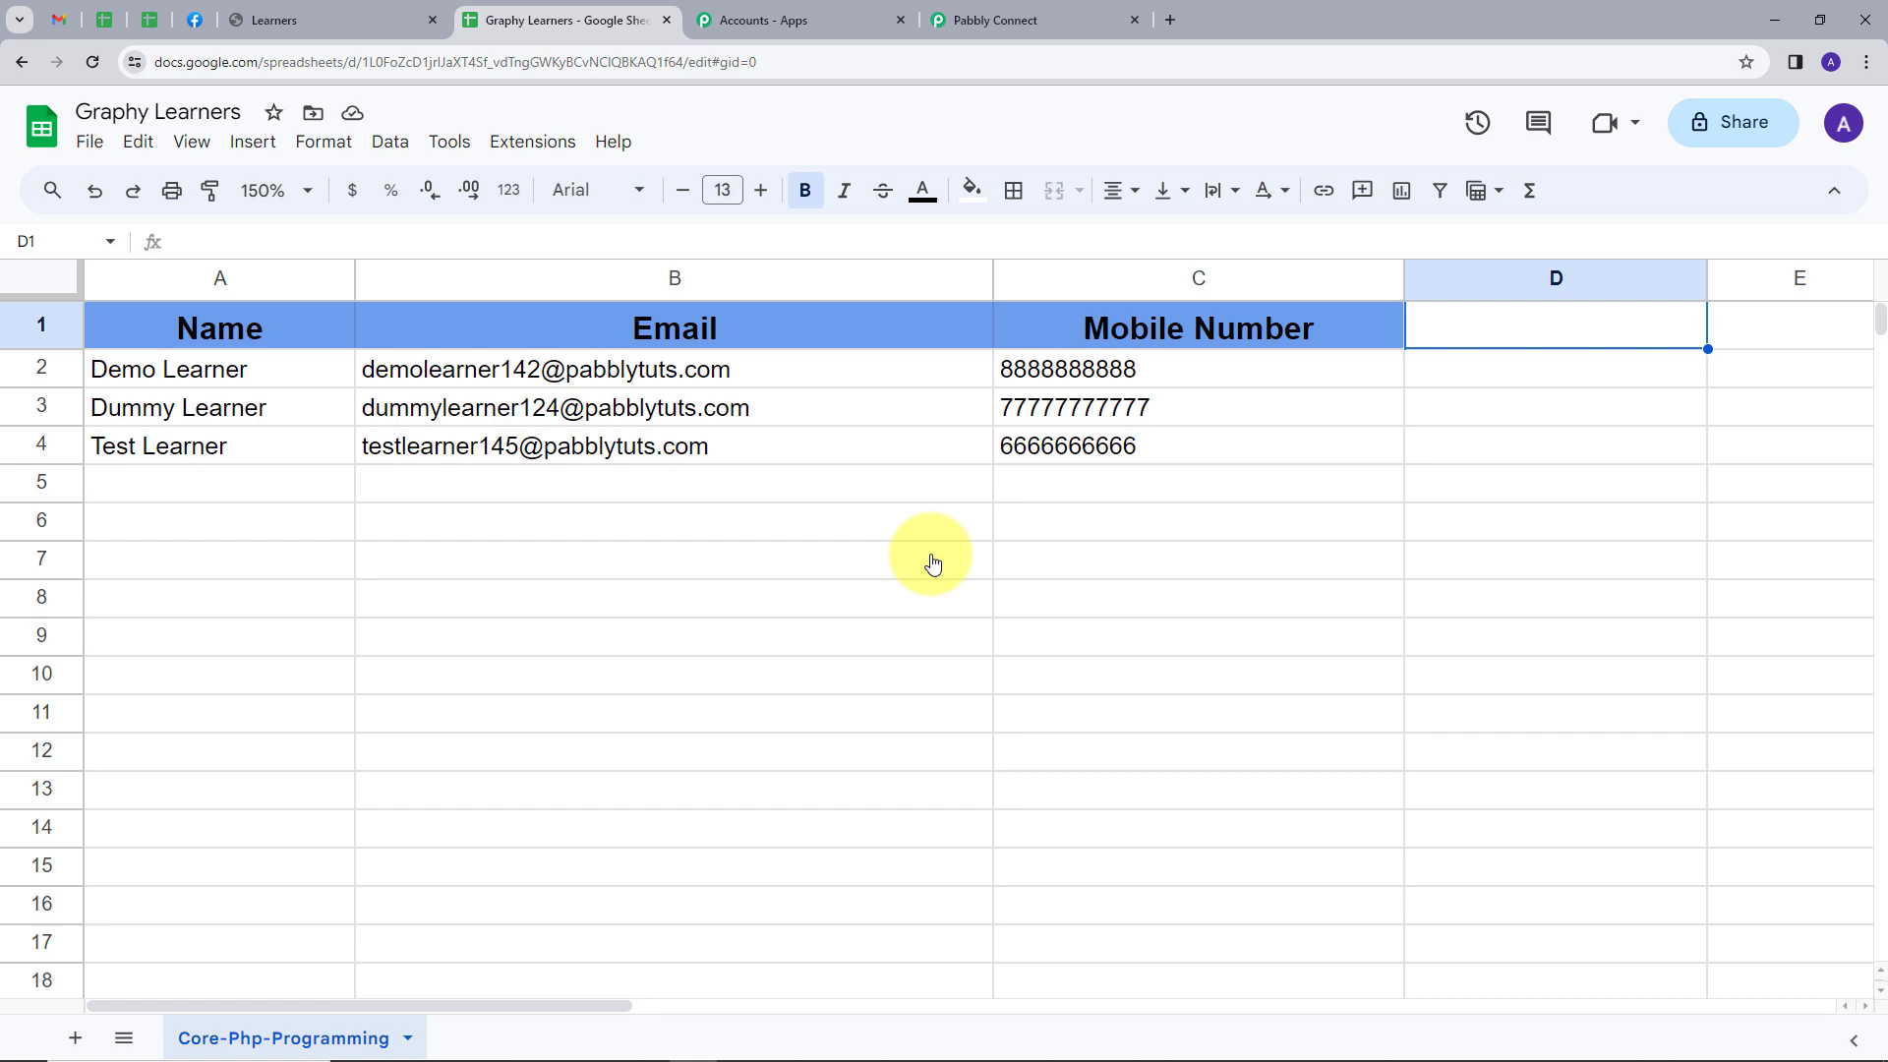
Reload the Core PHP Programming learner list in Graphy and compare it with the Graphy Learners spreadsheet
left_click(301, 13)
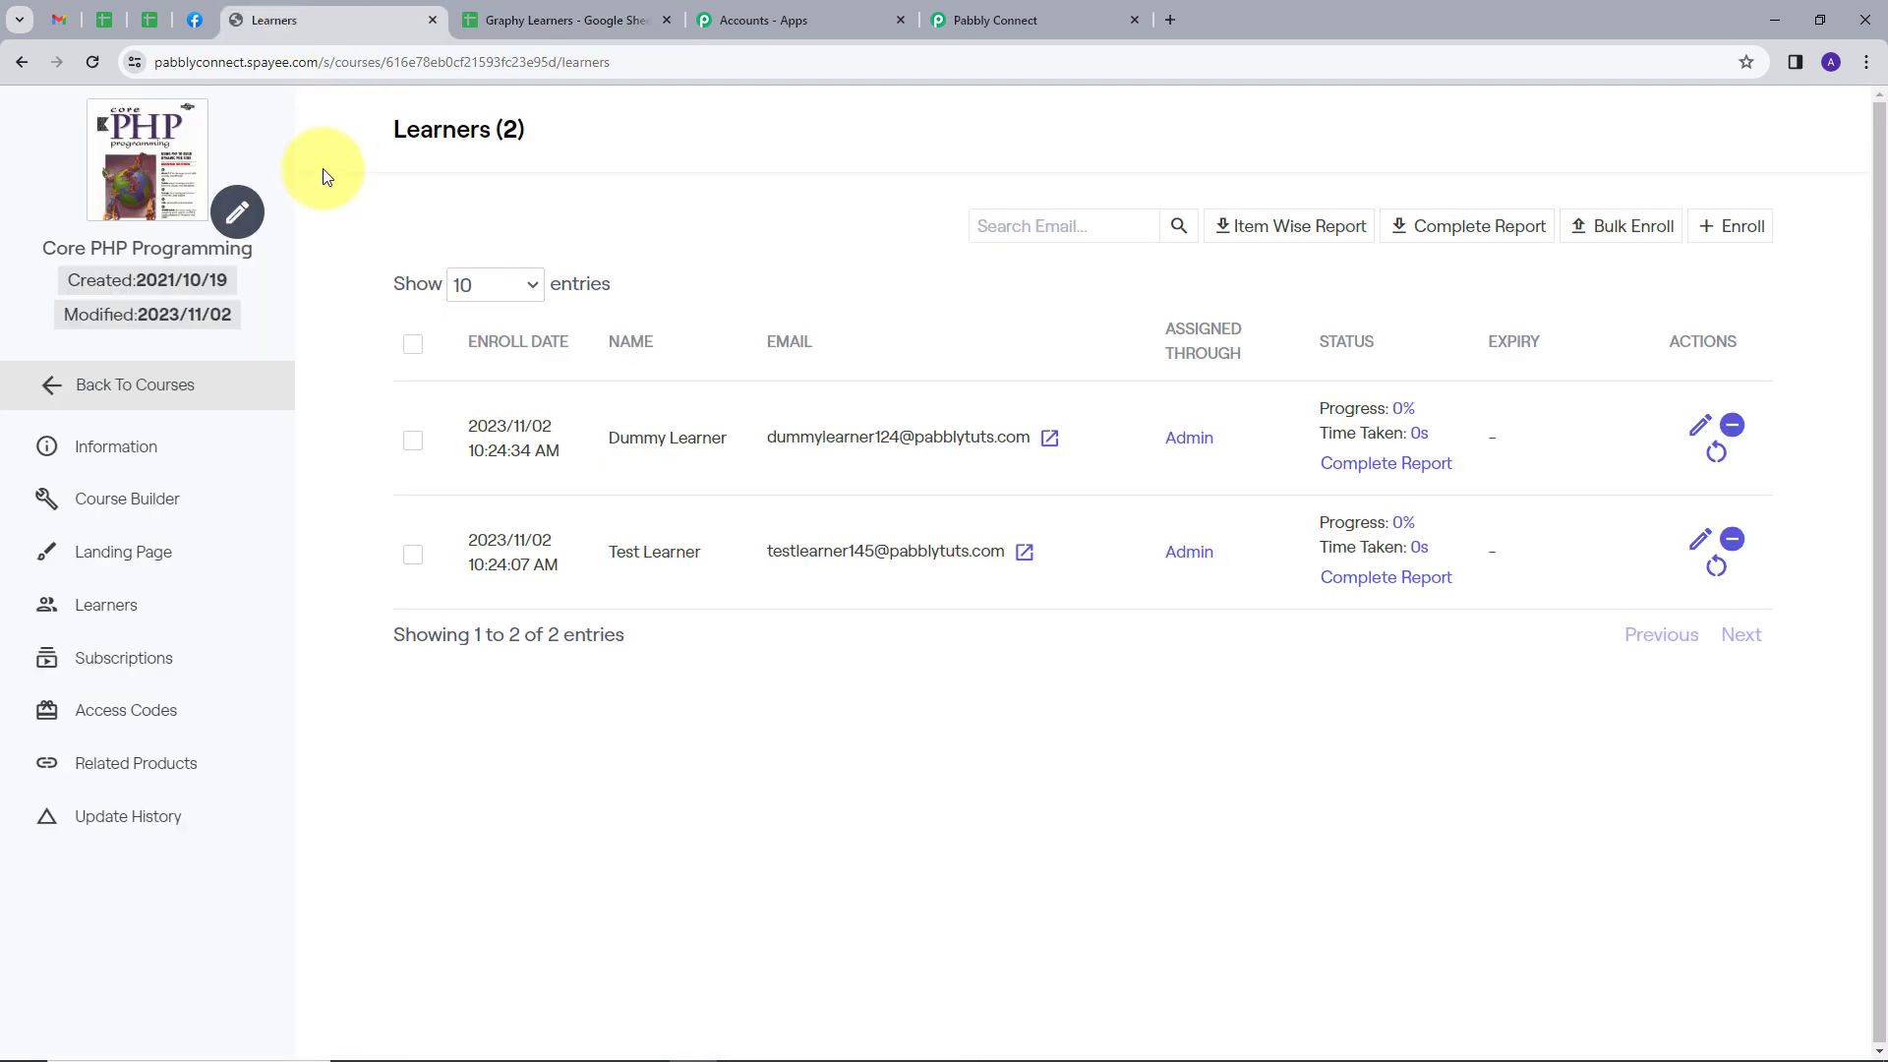
left_click(96, 61)
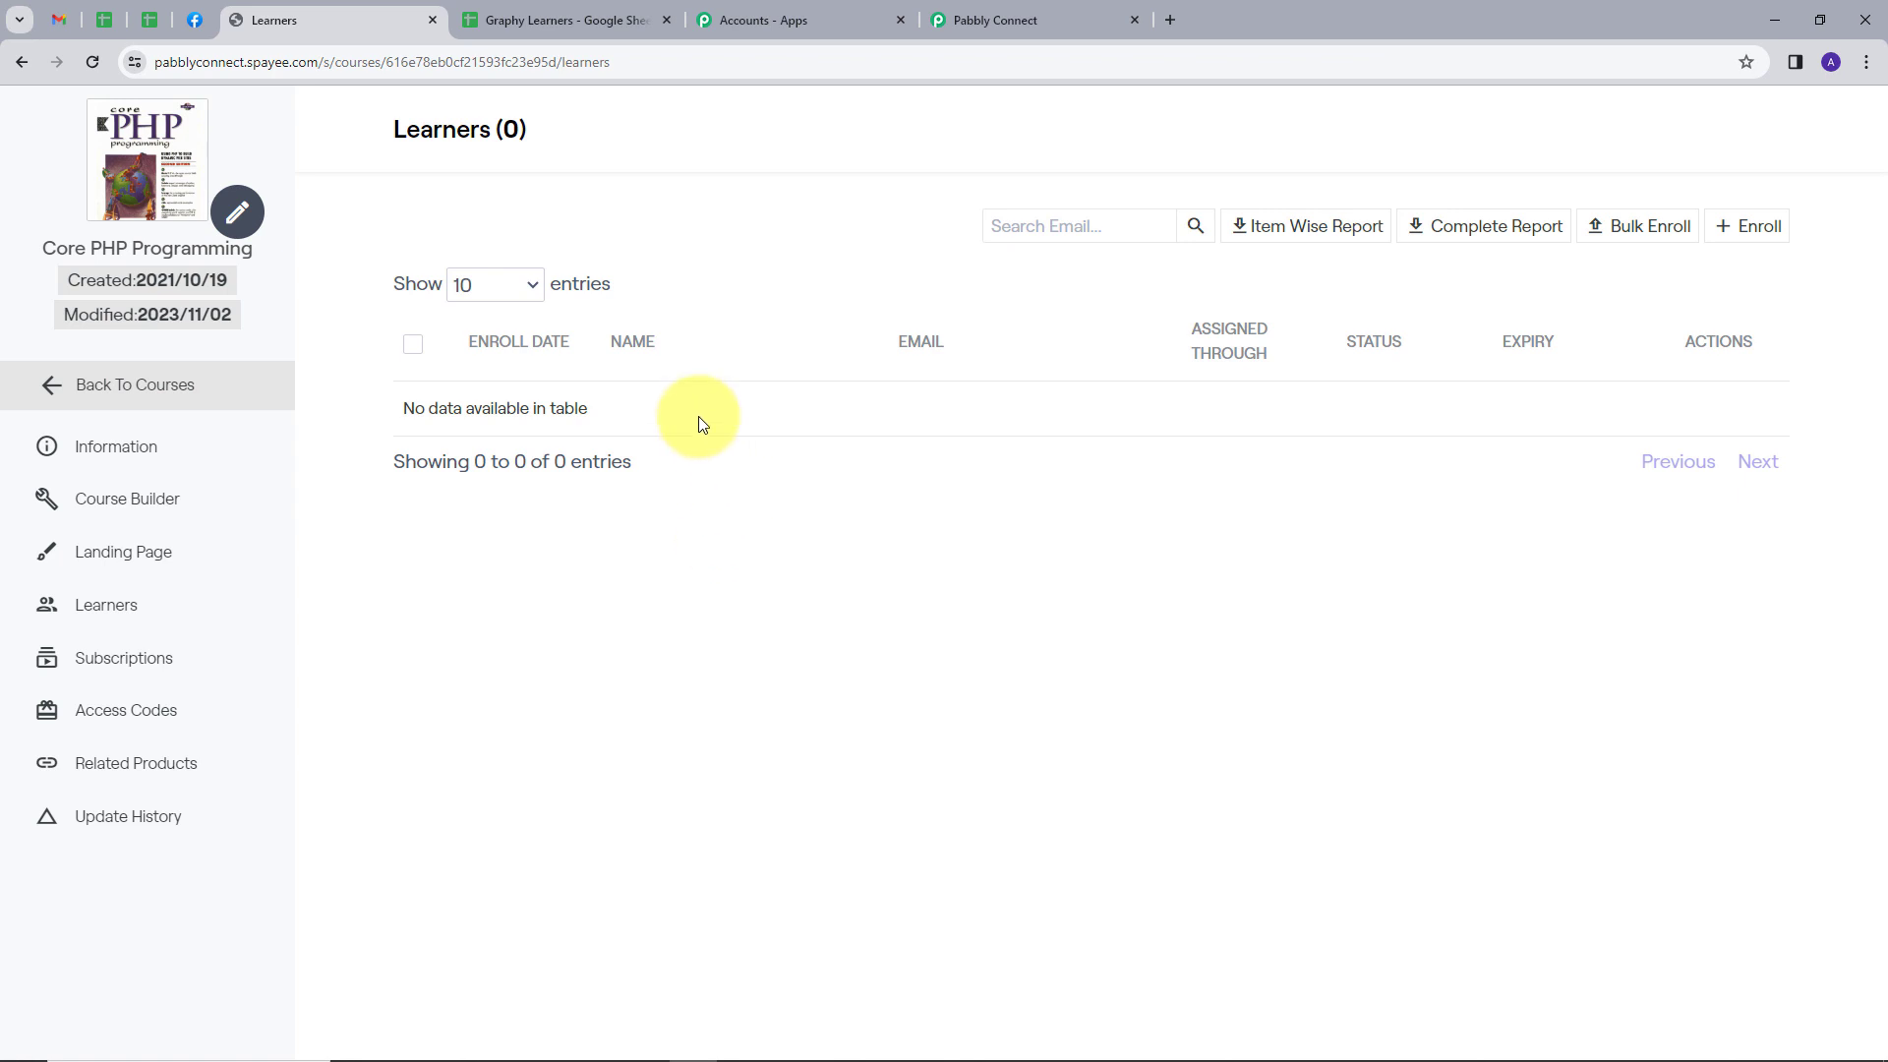
left_click(536, 20)
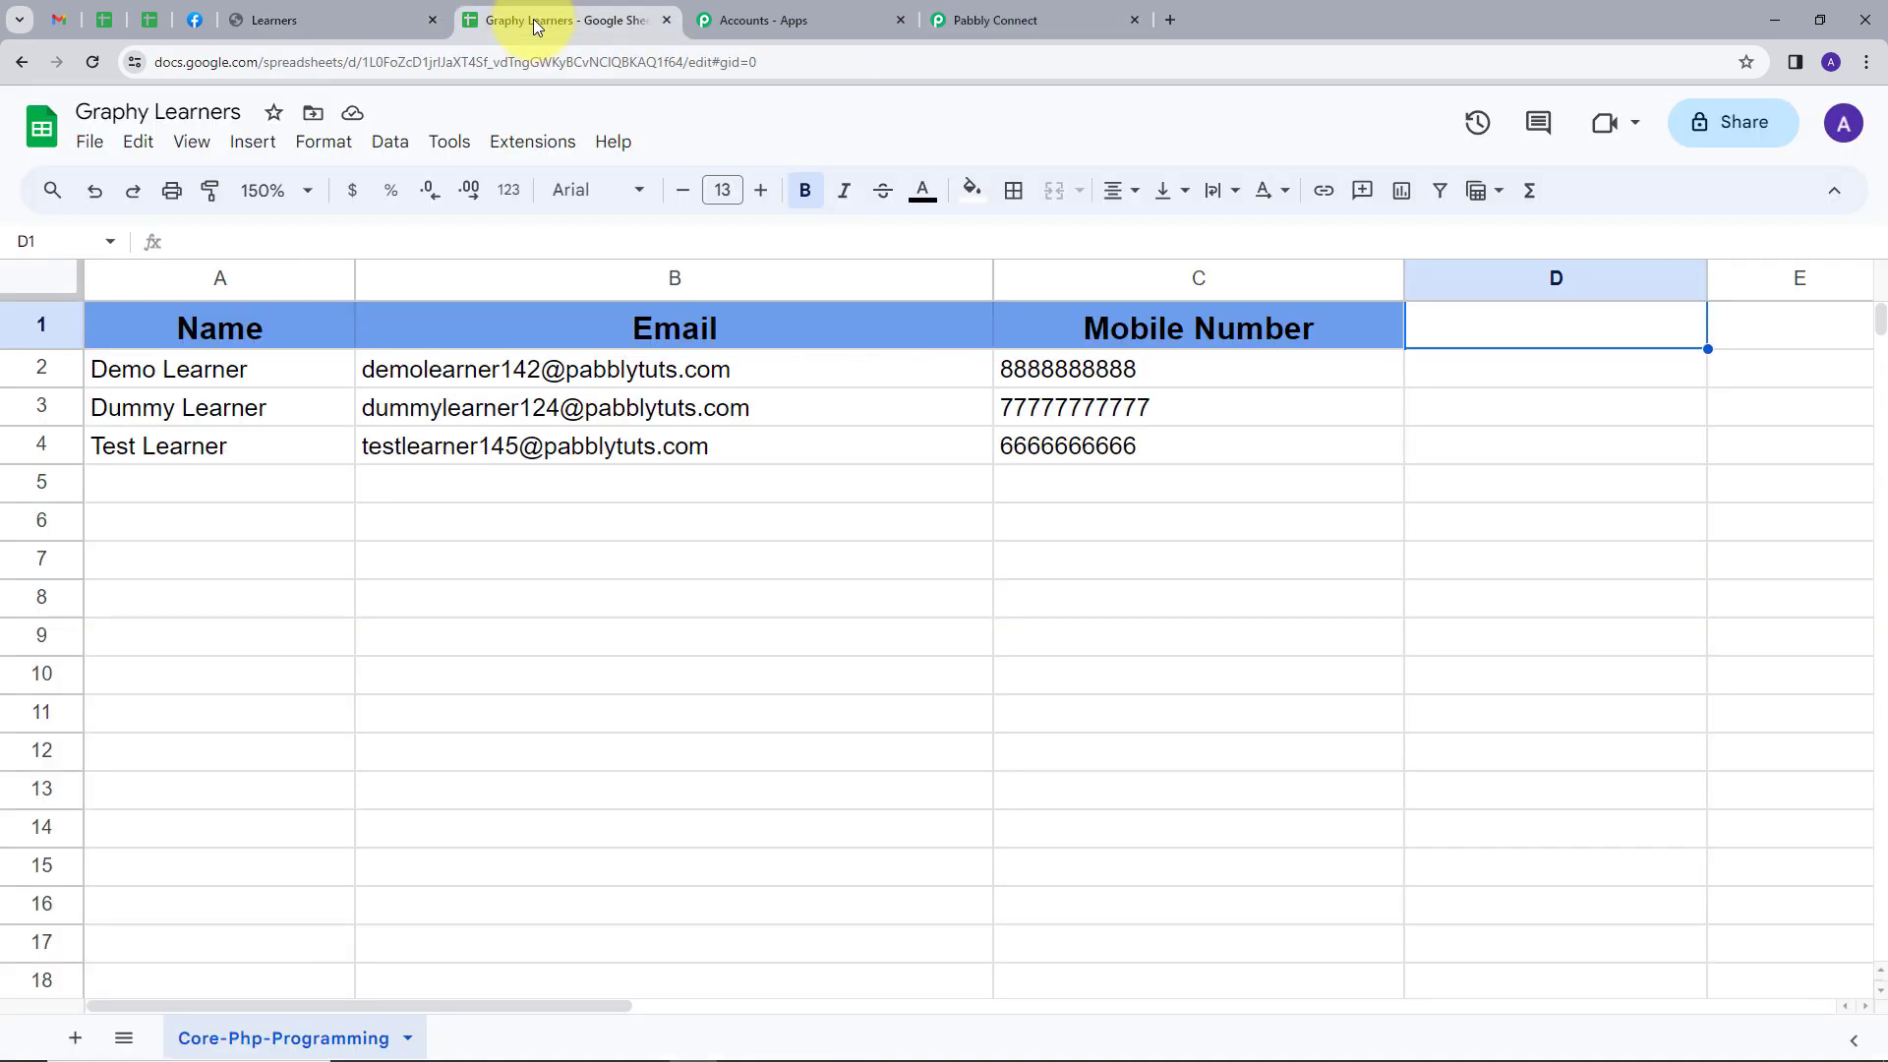
left_click(327, 20)
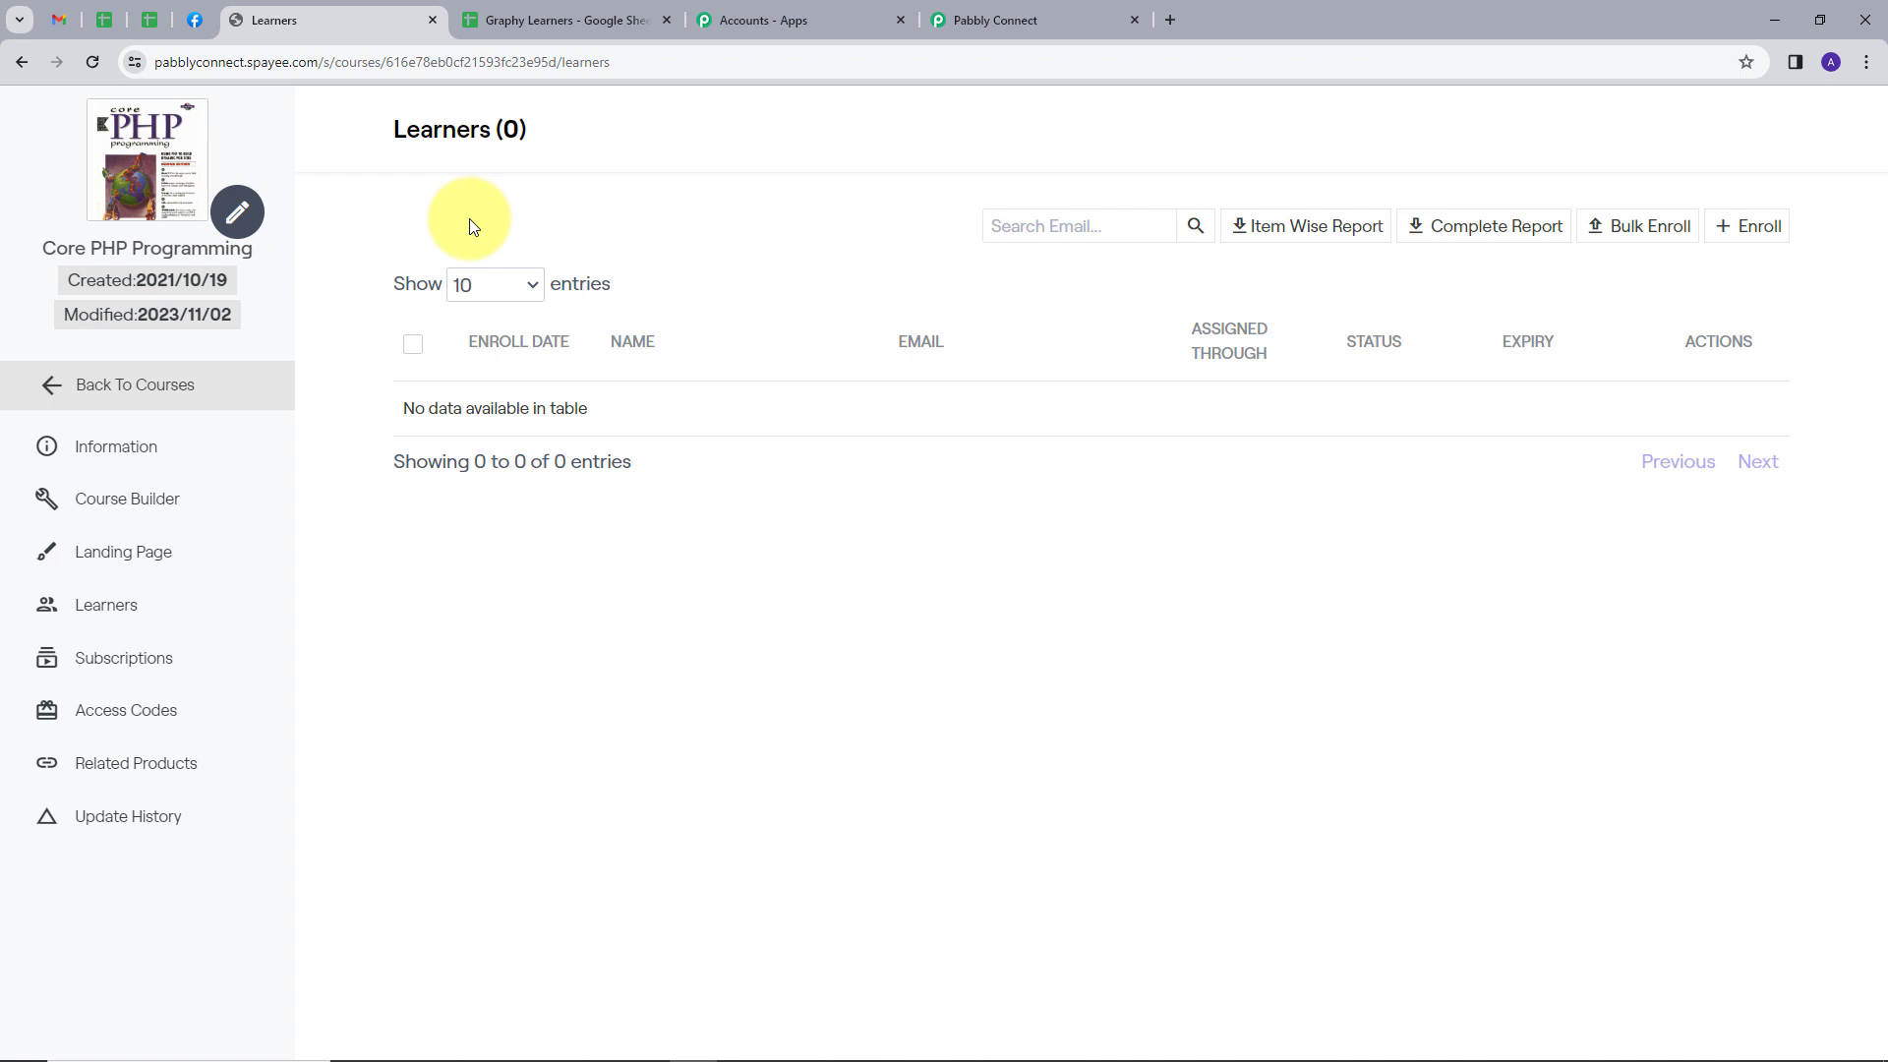
left_click(988, 23)
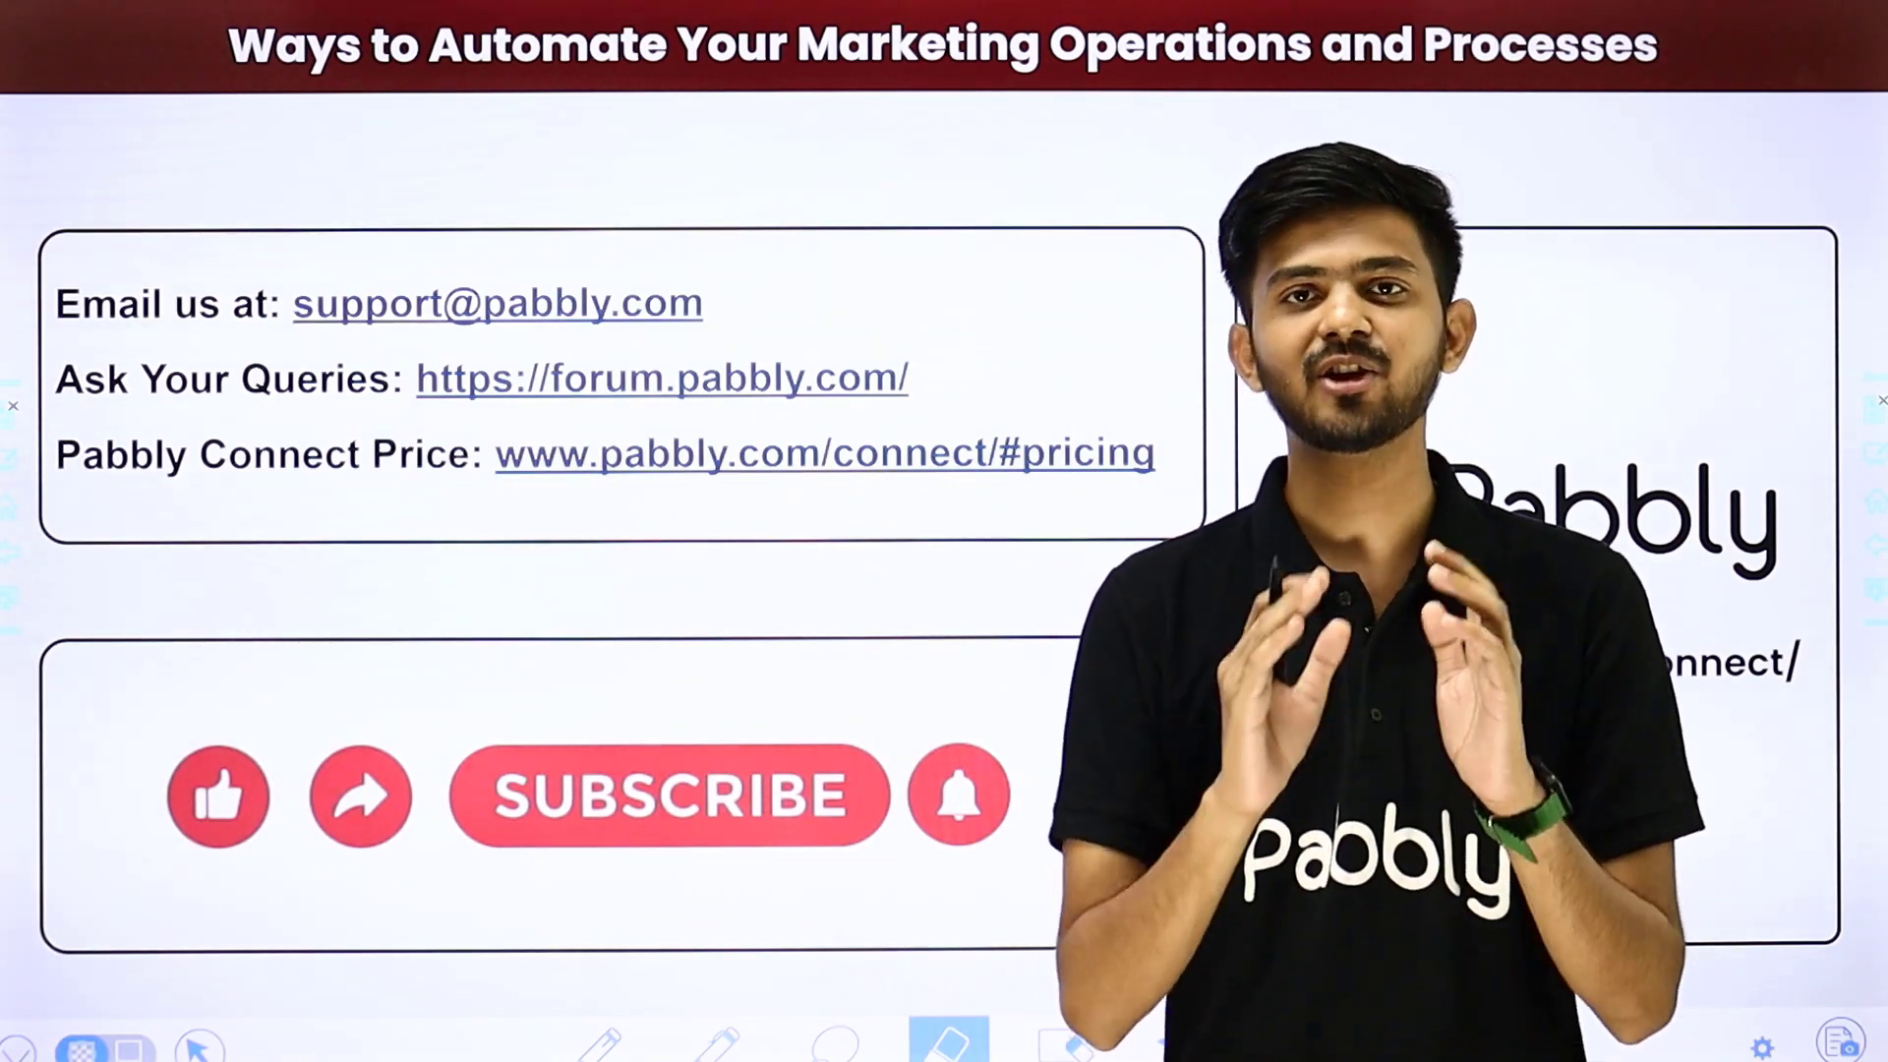
left_click_drag(758, 308, 906, 195)
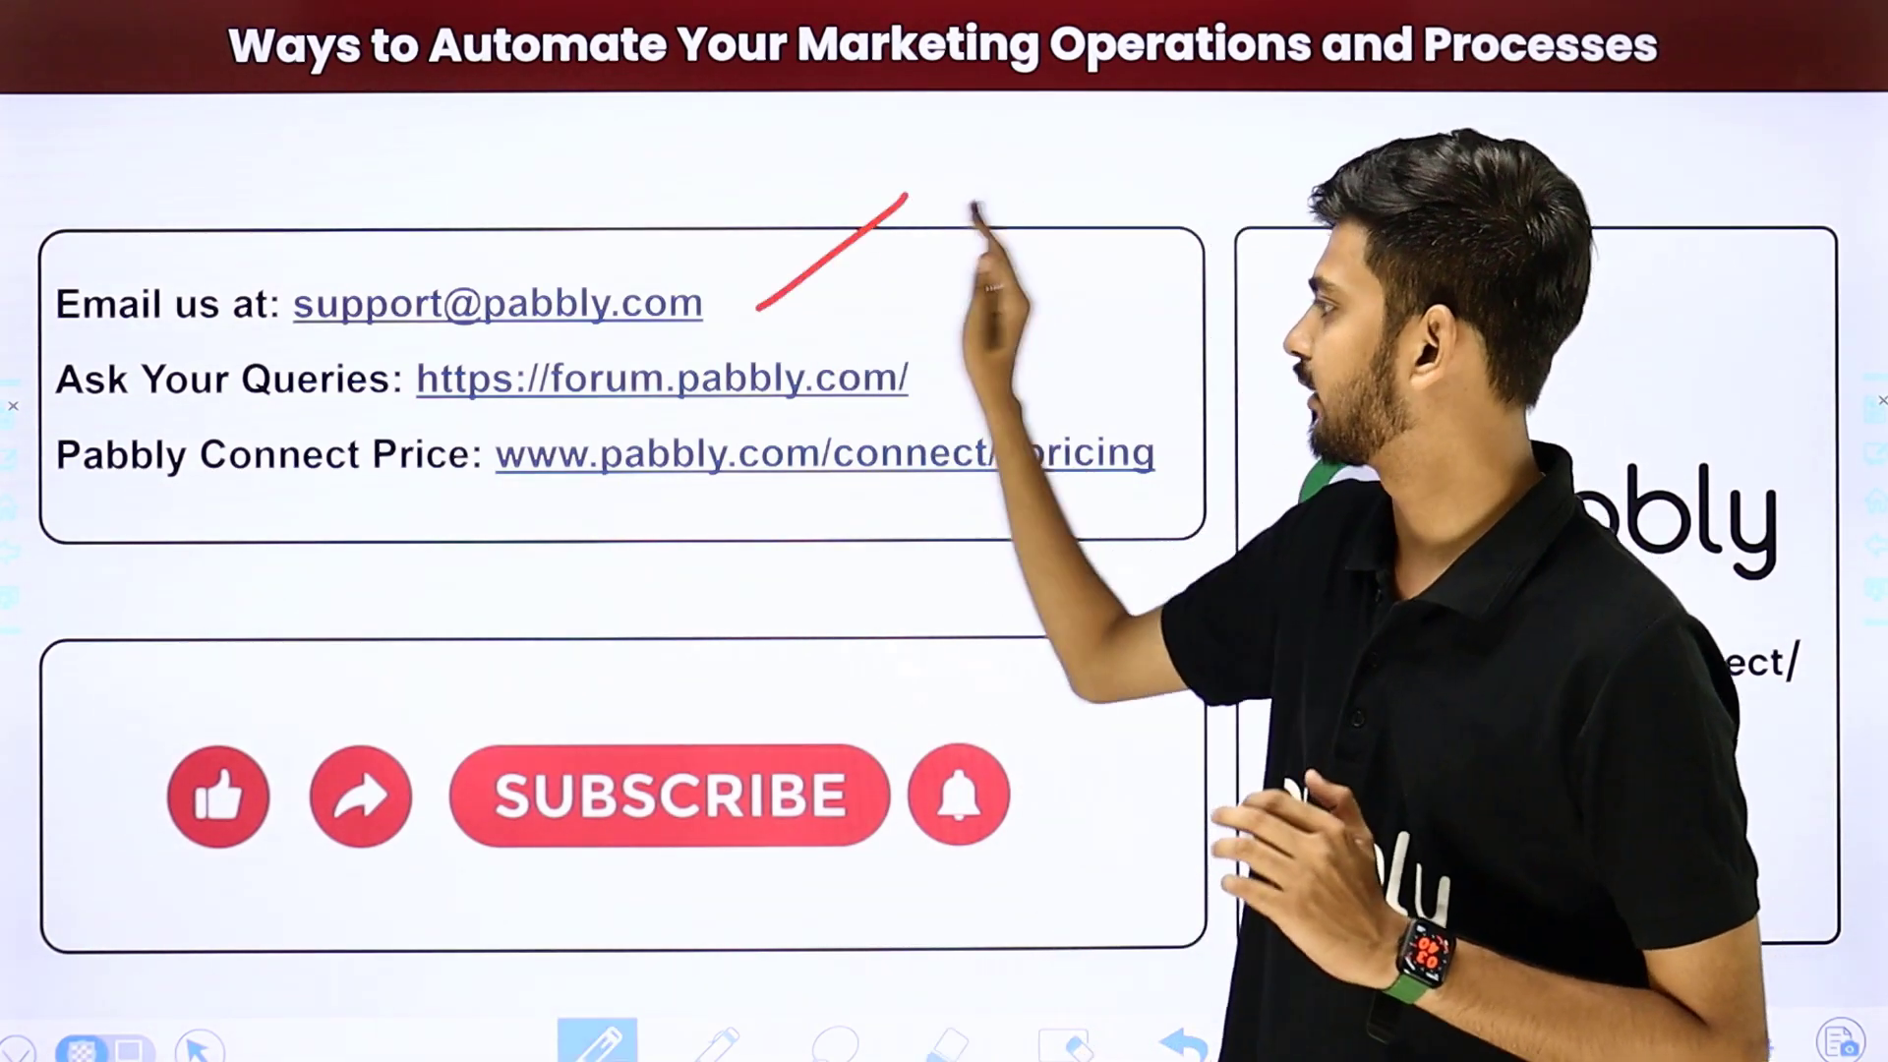